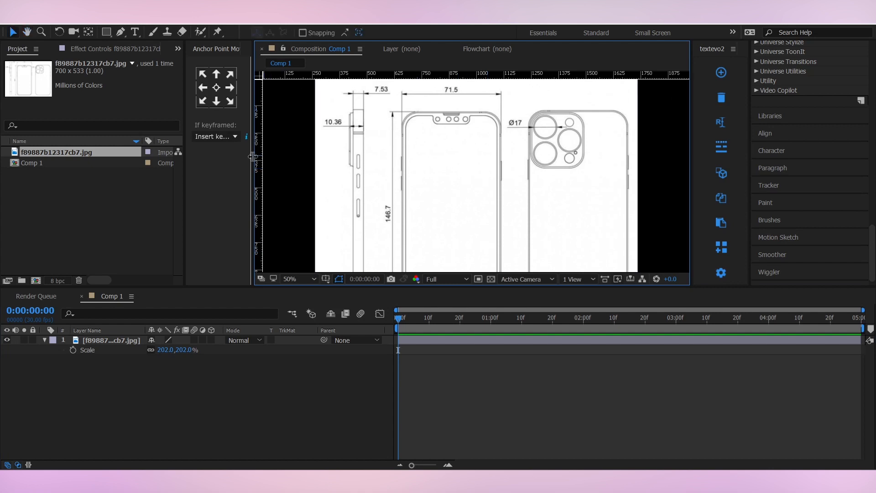
- Place two vertical and two horizontal guides along the outer edges of the phone's front view in the blueprint
{"action": "left_click_drag", "start_coordinate": [258, 156], "coordinate": [400, 151]}
{"action": "scroll", "coordinate": [386, 95], "scroll_direction": "up", "scroll_amount": 2}
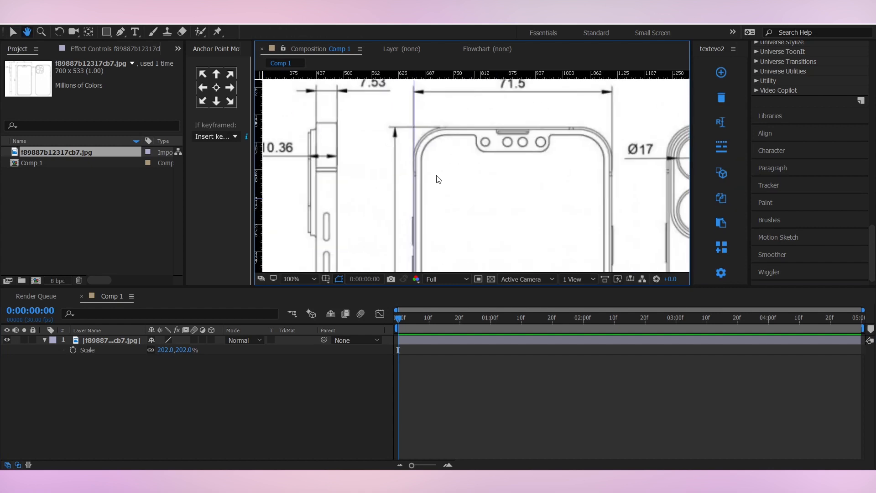
{"action": "left_click_drag", "start_coordinate": [498, 75], "coordinate": [391, 93]}
{"action": "left_click_drag", "start_coordinate": [259, 176], "coordinate": [505, 162]}
{"action": "left_click_drag", "start_coordinate": [474, 260], "coordinate": [488, 82]}
{"action": "left_click_drag", "start_coordinate": [449, 267], "coordinate": [470, 166]}
{"action": "left_click_drag", "start_coordinate": [439, 75], "coordinate": [438, 206]}
{"action": "scroll", "coordinate": [461, 187], "scroll_direction": "down", "scroll_amount": 4}
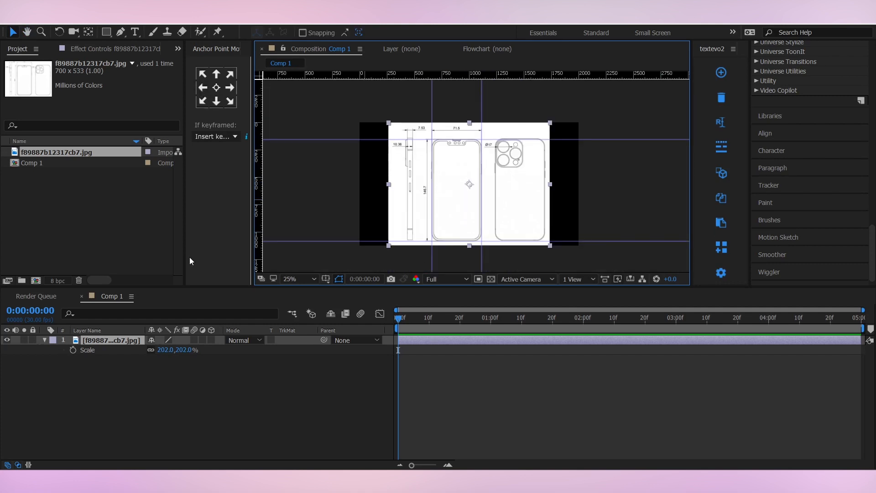
- Draw a rectangle about 437 by 893 px on a new shape layer, filling the area enclosed by the four guides
{"action": "left_click", "coordinate": [345, 398]}
{"action": "left_click", "coordinate": [106, 31]}
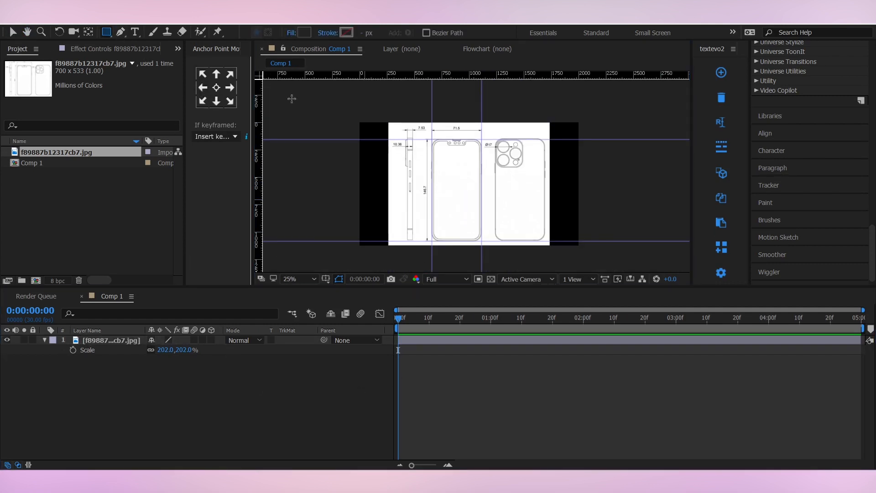
{"action": "scroll", "coordinate": [437, 137], "scroll_direction": "down", "scroll_amount": 1}
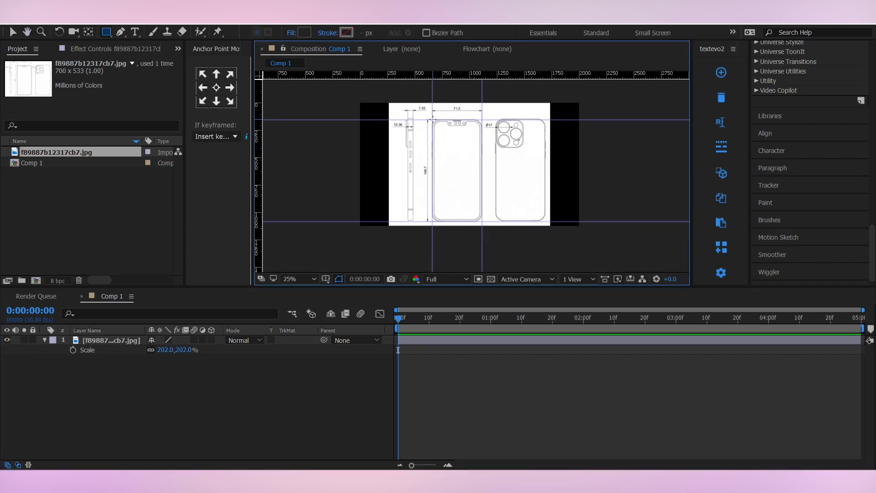
{"action": "left_click_drag", "start_coordinate": [432, 119], "coordinate": [482, 222]}
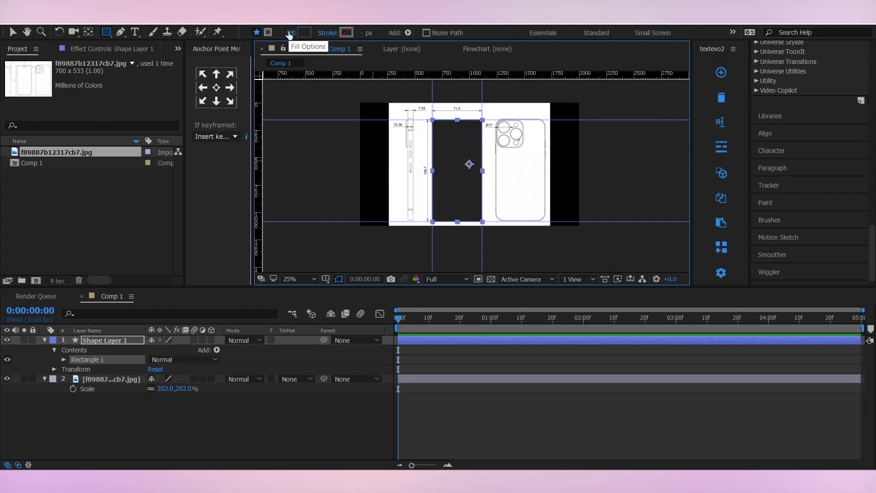
- Set the rectangle's fill to None and give it a solid red 3 px stroke
{"action": "left_click", "coordinate": [290, 33]}
{"action": "left_click", "coordinate": [21, 34]}
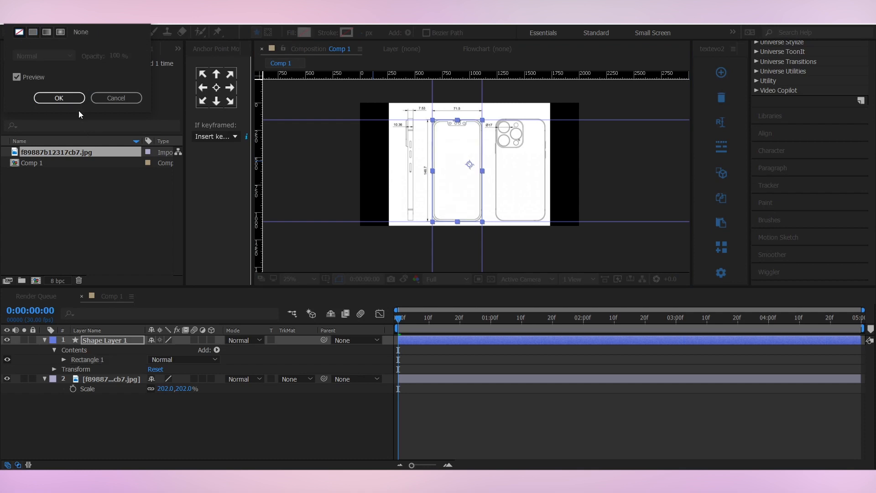
{"action": "left_click", "coordinate": [73, 97]}
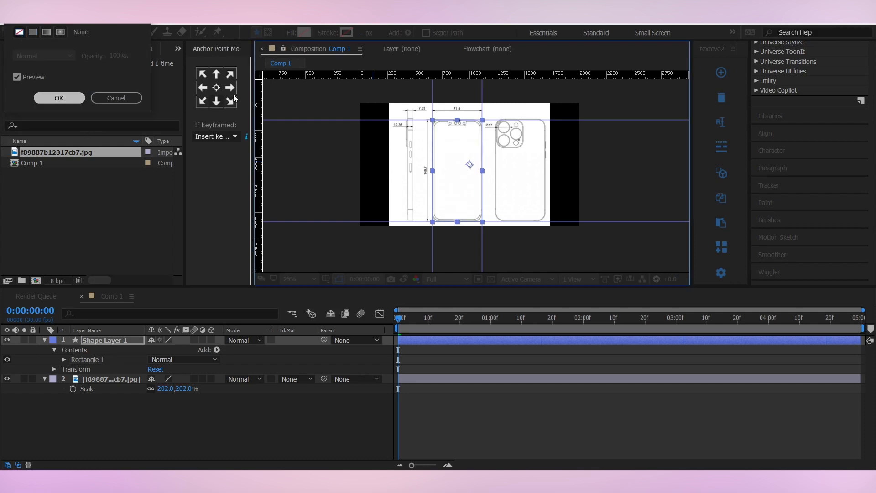
{"action": "left_click", "coordinate": [33, 32]}
{"action": "left_click", "coordinate": [74, 98]}
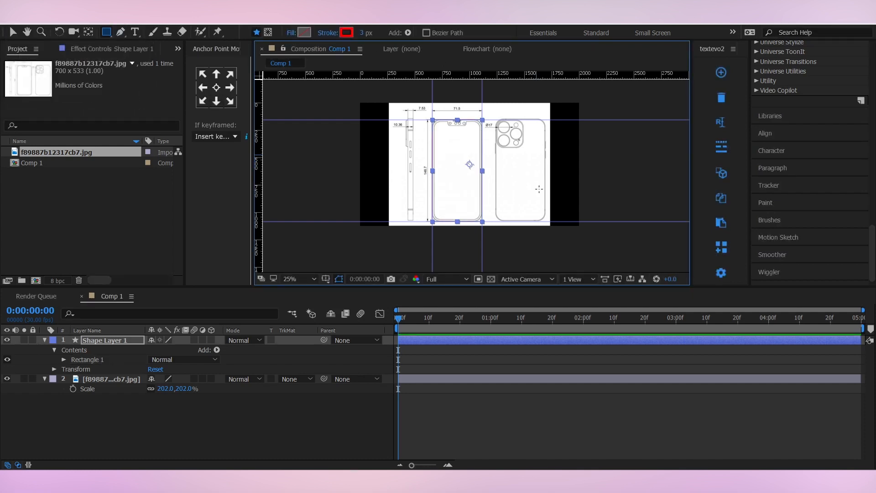
{"action": "left_click", "coordinate": [439, 417]}
- Set the rectangle path's roundness to 71 so its corners follow the phone's outline
{"action": "scroll", "coordinate": [452, 155], "scroll_direction": "up", "scroll_amount": 2}
{"action": "left_click_drag", "start_coordinate": [395, 121], "coordinate": [409, 177]}
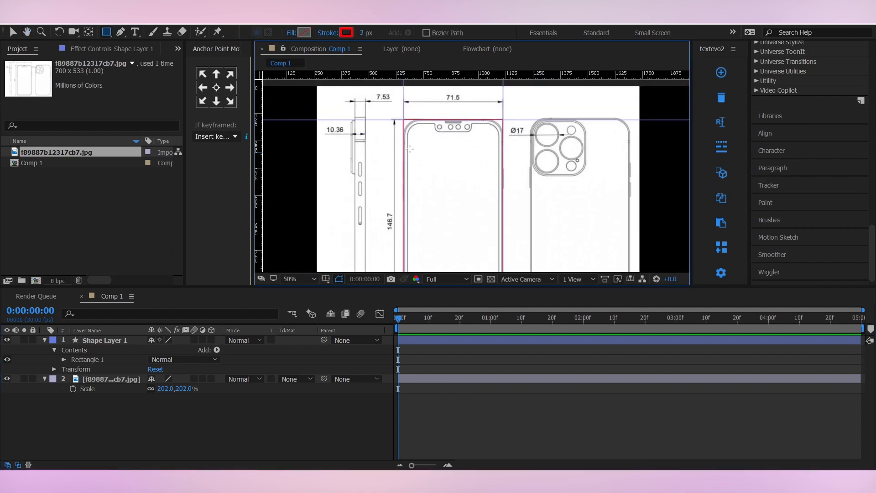
{"action": "scroll", "coordinate": [367, 108], "scroll_direction": "up", "scroll_amount": 1}
{"action": "left_click_drag", "start_coordinate": [366, 107], "coordinate": [413, 158]}
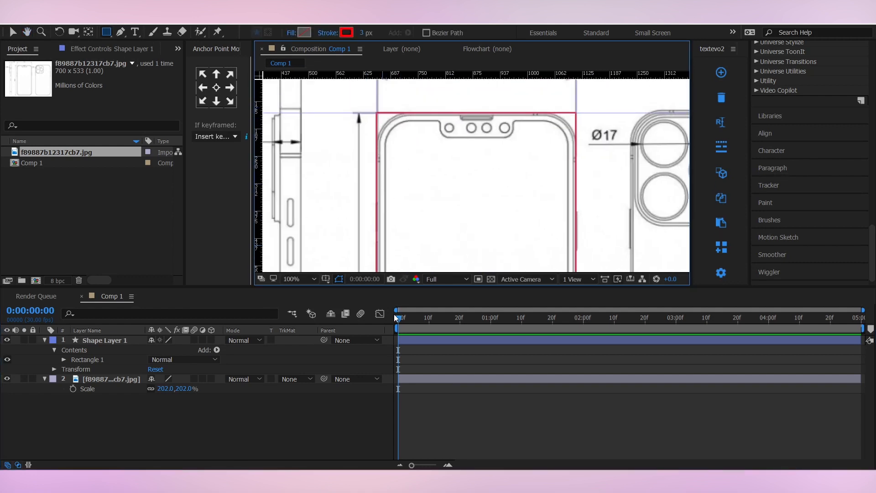
{"action": "left_click", "coordinate": [413, 342]}
{"action": "scroll", "coordinate": [456, 168], "scroll_direction": "up", "scroll_amount": 1}
{"action": "left_click_drag", "start_coordinate": [456, 168], "coordinate": [528, 236]}
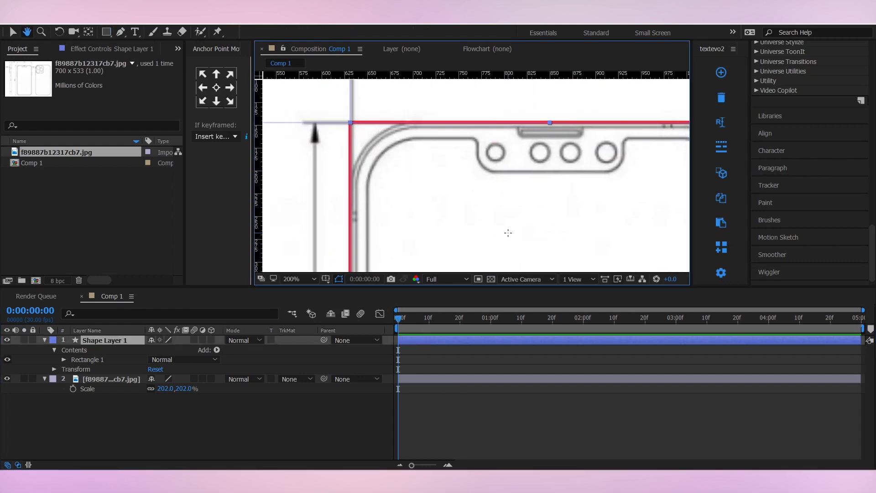
{"action": "left_click", "coordinate": [64, 359]}
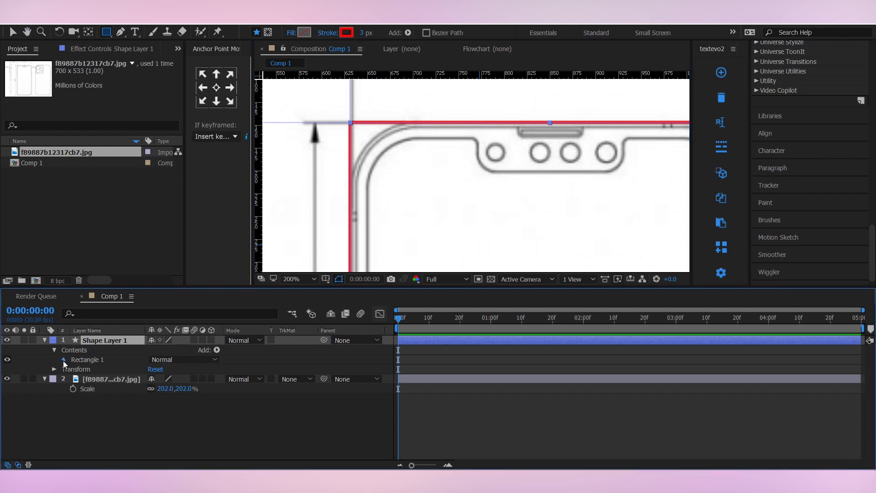
{"action": "left_click", "coordinate": [74, 369]}
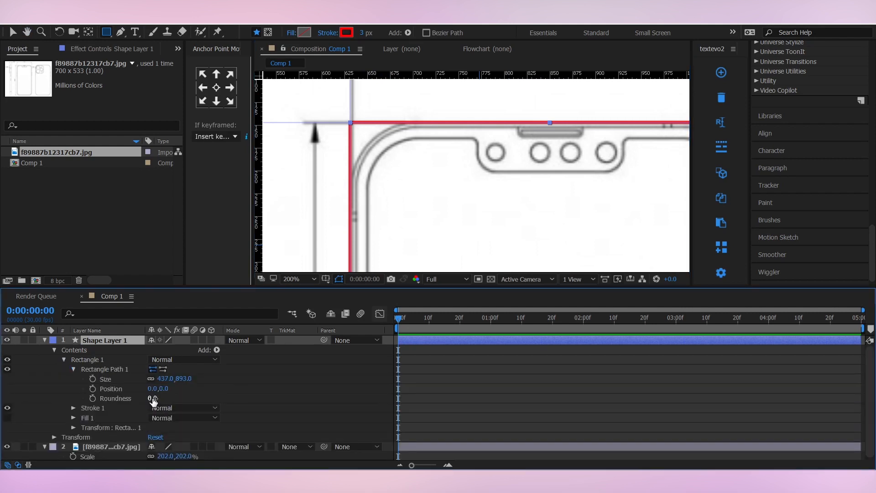
{"action": "left_click_drag", "start_coordinate": [151, 399], "coordinate": [190, 396]}
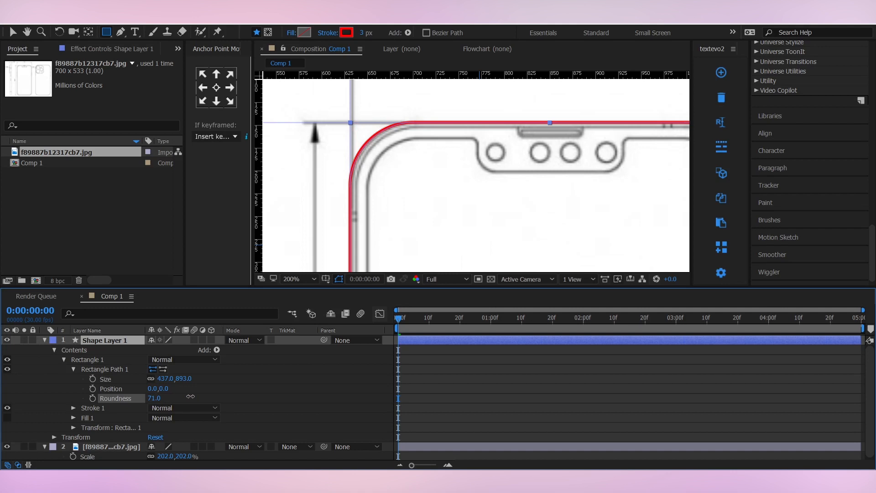
{"action": "left_click", "coordinate": [515, 409]}
- Centre the rounded rectangle layer horizontally and vertically in the composition
{"action": "key", "text": "space"}
{"action": "left_click_drag", "start_coordinate": [562, 203], "coordinate": [465, 151]}
{"action": "scroll", "coordinate": [465, 151], "scroll_direction": "down", "scroll_amount": 1}
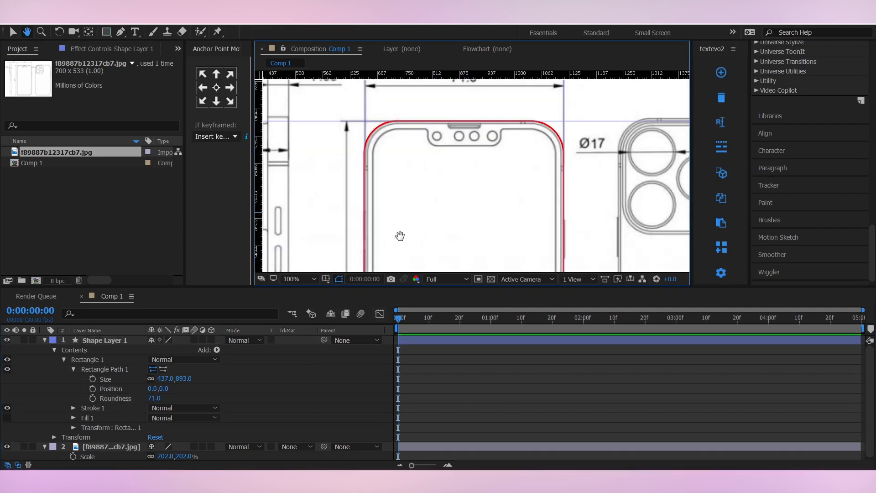
{"action": "left_click", "coordinate": [13, 32]}
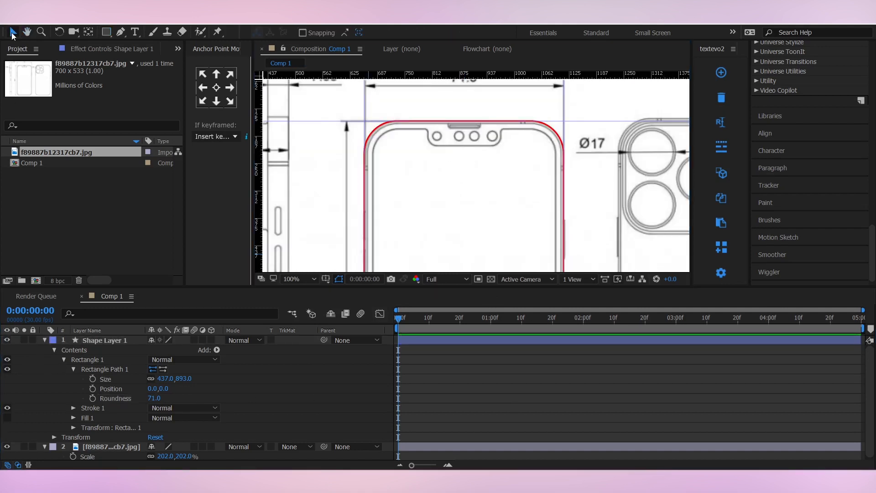
{"action": "left_click", "coordinate": [44, 340]}
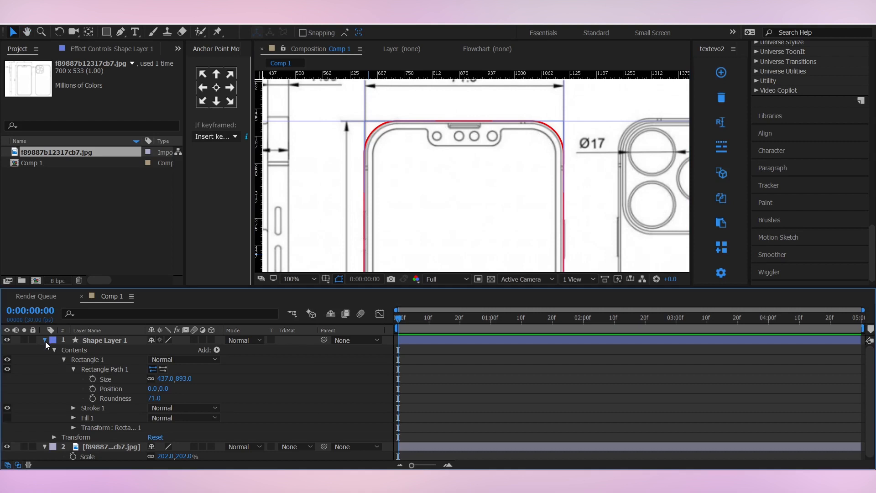
{"action": "left_click", "coordinate": [427, 340]}
{"action": "scroll", "coordinate": [471, 219], "scroll_direction": "down", "scroll_amount": 1}
{"action": "left_click_drag", "start_coordinate": [471, 218], "coordinate": [448, 197]}
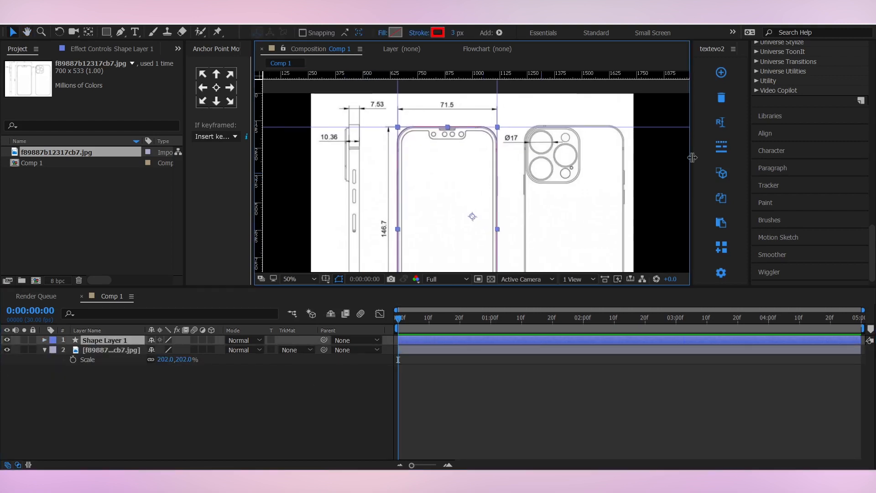
{"action": "left_click", "coordinate": [778, 134]}
{"action": "left_click", "coordinate": [787, 151]}
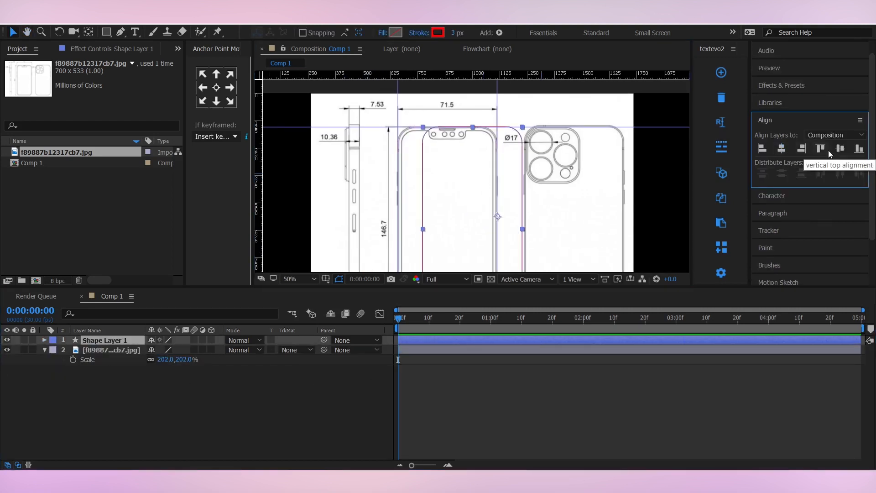
{"action": "left_click", "coordinate": [840, 149]}
{"action": "left_click", "coordinate": [458, 357]}
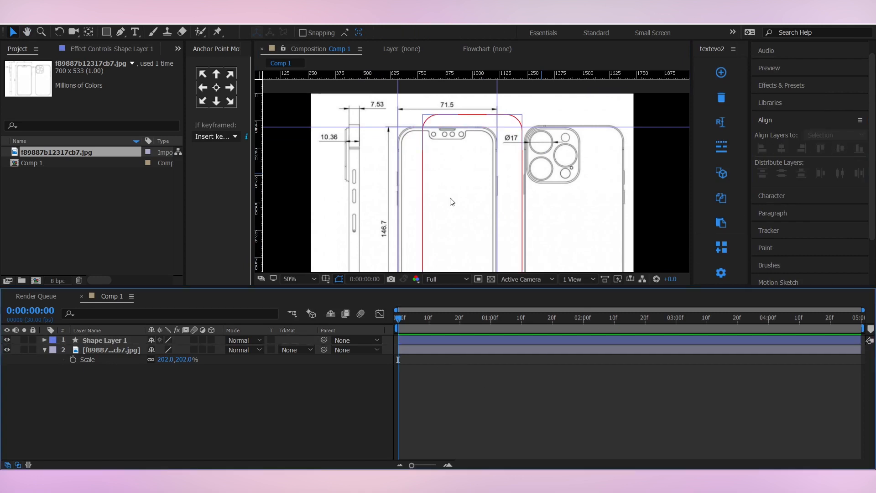
- Nudge the blueprint image right and up until the phone's front view lines up with the centred red outline
{"action": "left_click", "coordinate": [421, 352]}
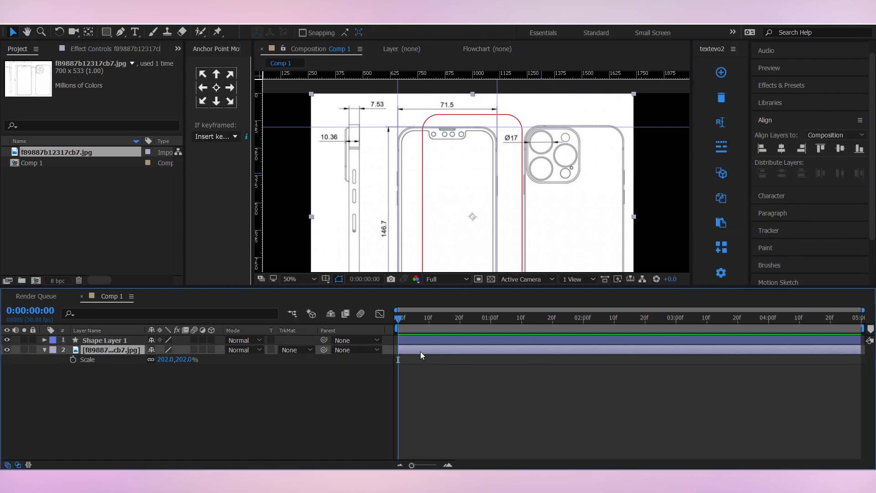
{"action": "key", "text": "shift+Right"}
{"action": "key", "text": "shift+Right"}
{"action": "key", "text": "shift+Right"}
{"action": "key", "text": "shift+Right"}
{"action": "key", "text": "shift+Right"}
{"action": "key", "text": "shift+Right"}
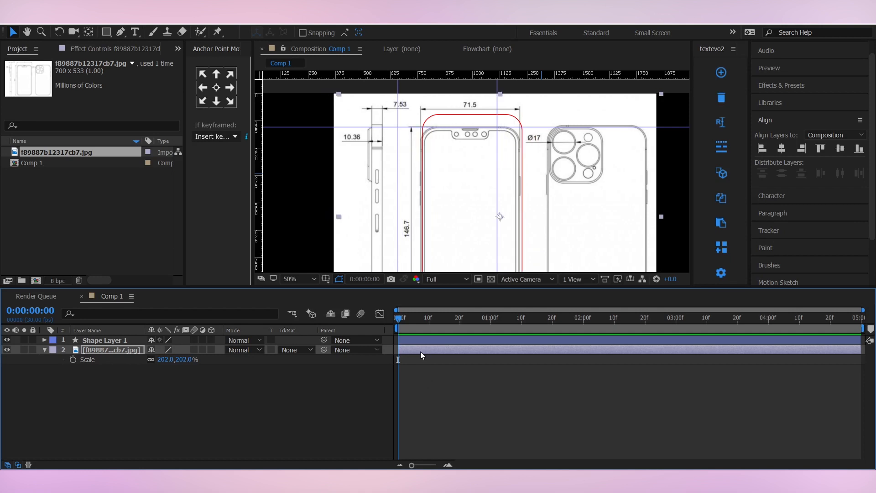
{"action": "key", "text": "shift+Right"}
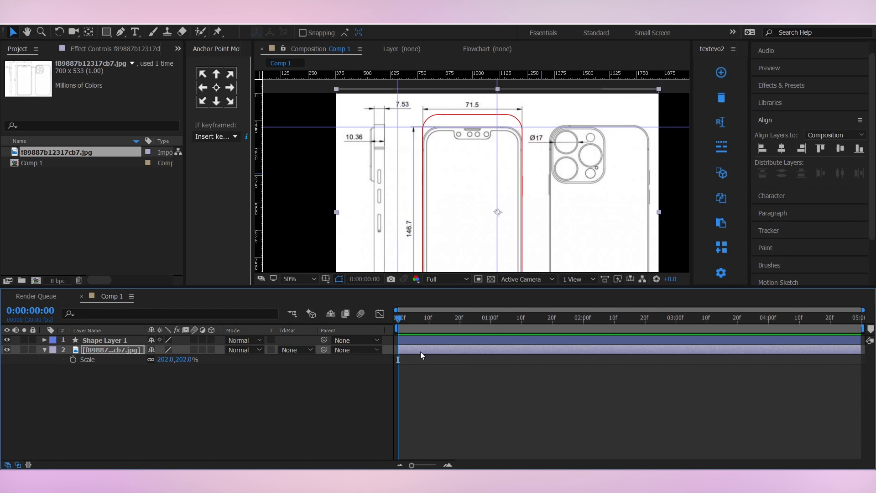
{"action": "key", "text": "shift+Up"}
{"action": "key", "text": "shift+Up"}
{"action": "key", "text": "shift+Up"}
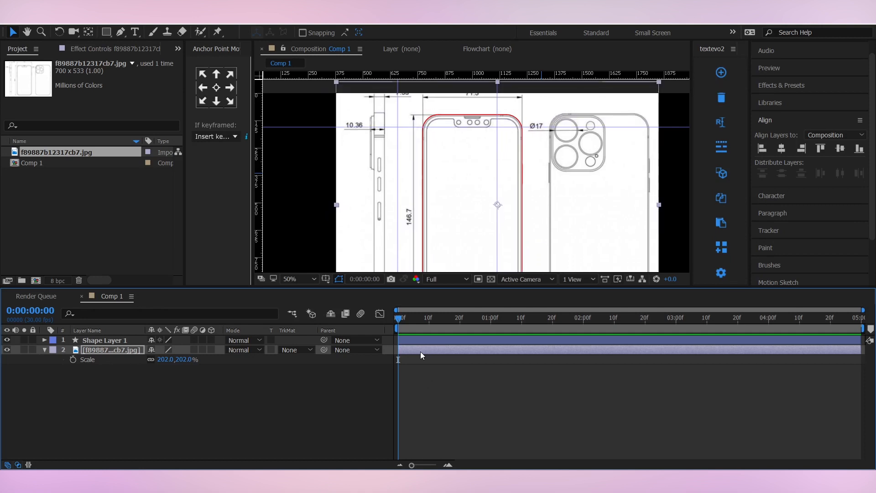
- Remove the right-hand vertical guide and the upper horizontal guide from the composition
{"action": "left_click_drag", "start_coordinate": [503, 199], "coordinate": [475, 190]}
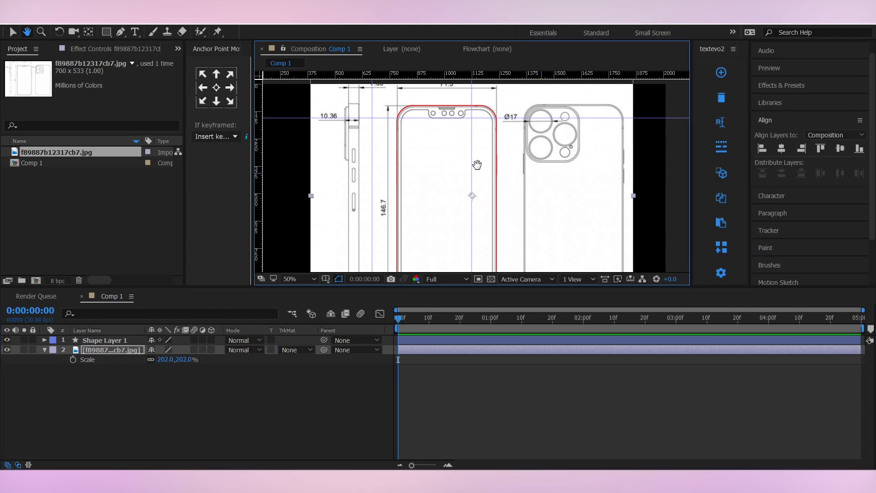
{"action": "left_click_drag", "start_coordinate": [468, 92], "coordinate": [316, 33]}
{"action": "left_click_drag", "start_coordinate": [468, 191], "coordinate": [445, 163]}
{"action": "scroll", "coordinate": [446, 166], "scroll_direction": "down", "scroll_amount": 2}
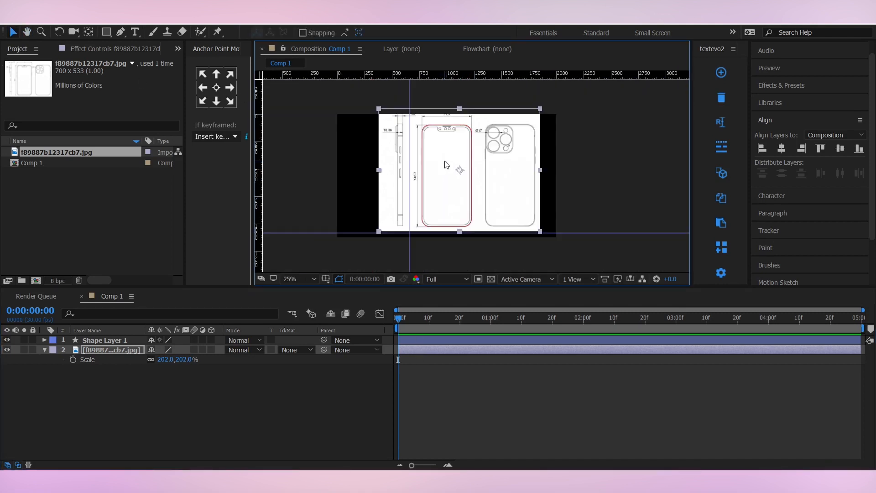
{"action": "left_click_drag", "start_coordinate": [369, 230], "coordinate": [364, 251]}
- Rename the rounded rectangle's shape layer as body
{"action": "left_click", "coordinate": [101, 341]}
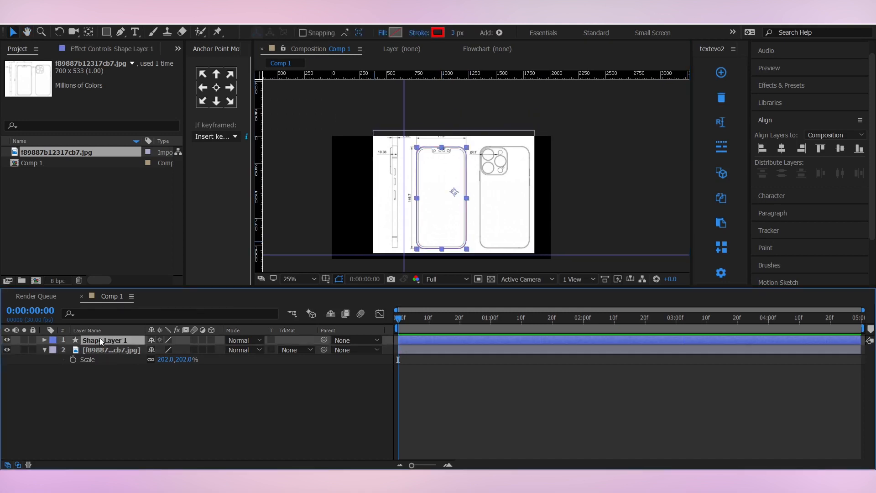
{"action": "key", "text": "Return"}
{"action": "type", "text": "body"}
{"action": "key", "text": "Return"}
{"action": "left_click", "coordinate": [525, 422]}
- Examine the rear camera module and the front notch on the blueprint against the body outline
{"action": "key", "text": "h"}
{"action": "scroll", "coordinate": [488, 181], "scroll_direction": "up", "scroll_amount": 2}
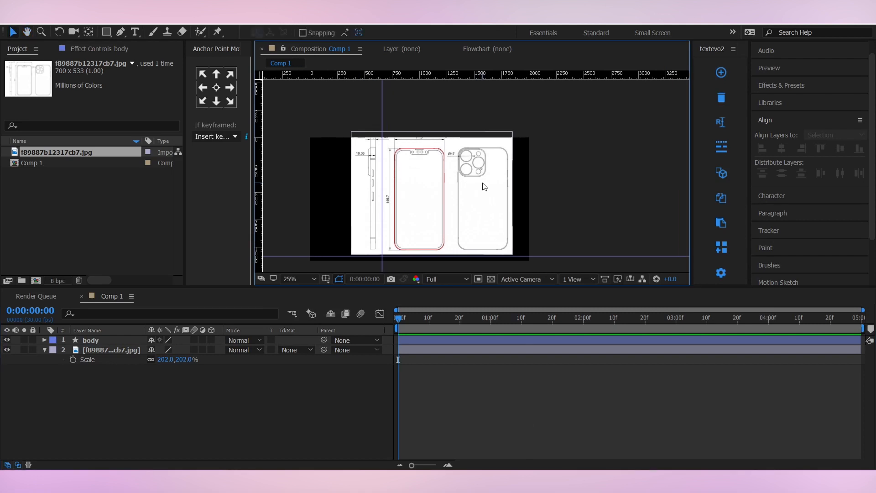
{"action": "key", "text": "v"}
{"action": "scroll", "coordinate": [459, 159], "scroll_direction": "up", "scroll_amount": 2}
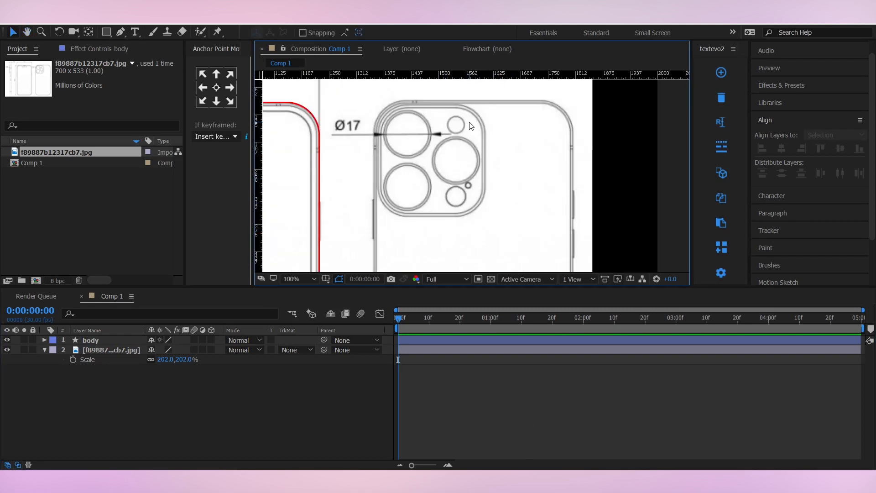
{"action": "key", "text": "h"}
{"action": "left_click_drag", "start_coordinate": [388, 155], "coordinate": [676, 159]}
{"action": "left_click_drag", "start_coordinate": [451, 170], "coordinate": [477, 169]}
{"action": "key", "text": "v"}
{"action": "left_click_drag", "start_coordinate": [531, 156], "coordinate": [426, 172]}
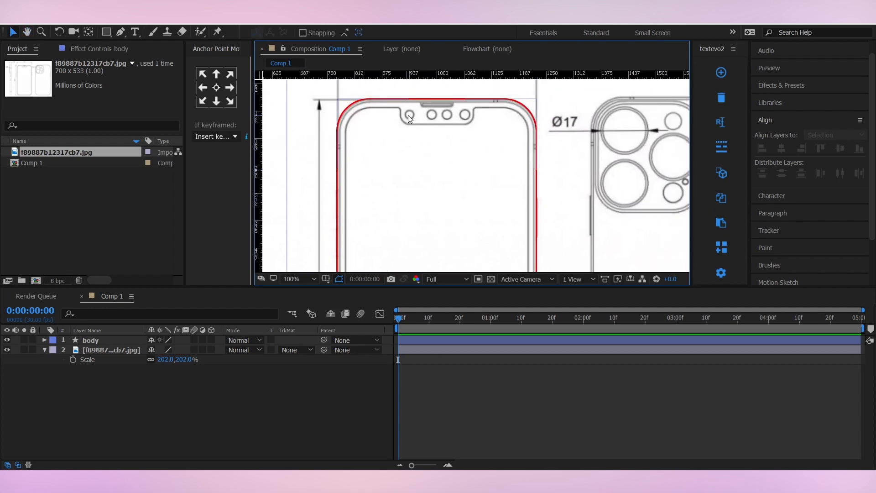
{"action": "key", "text": "h"}
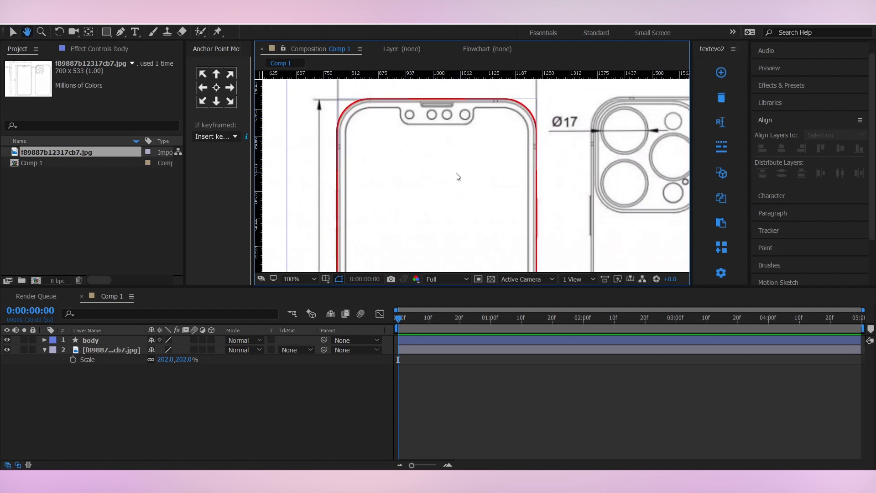
{"action": "scroll", "coordinate": [452, 210], "scroll_direction": "down", "scroll_amount": 2}
{"action": "key", "text": "v"}
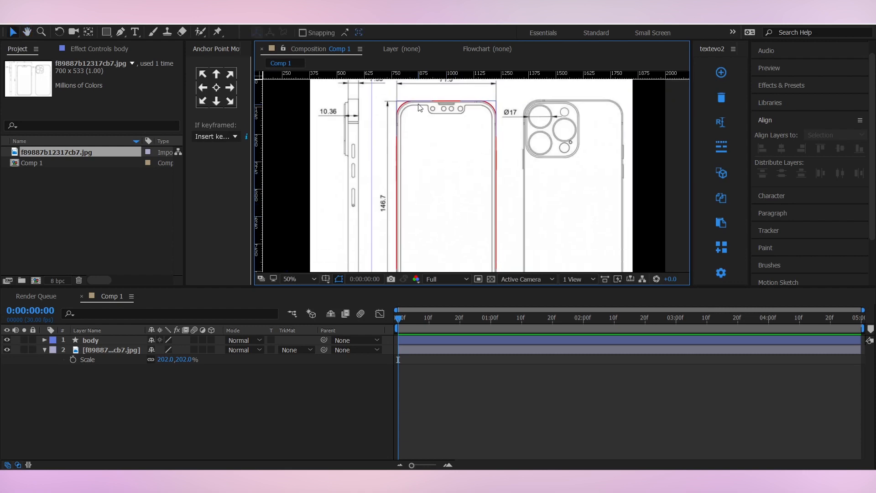
{"action": "left_click_drag", "start_coordinate": [459, 206], "coordinate": [446, 187]}
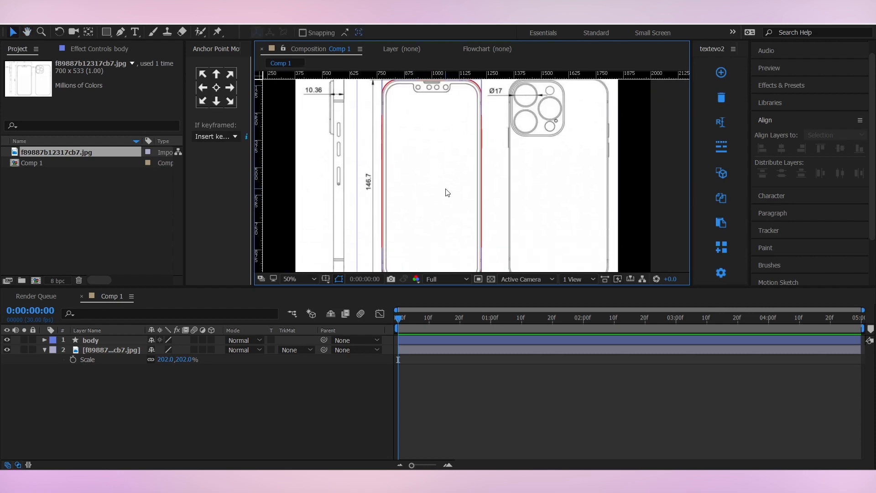
{"action": "scroll", "coordinate": [438, 203], "scroll_direction": "down", "scroll_amount": 2}
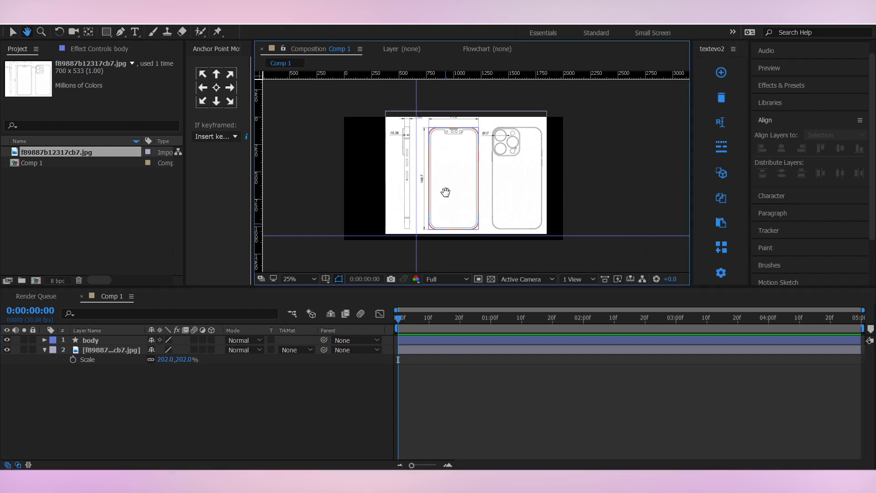
{"action": "scroll", "coordinate": [460, 204], "scroll_direction": "up", "scroll_amount": 2}
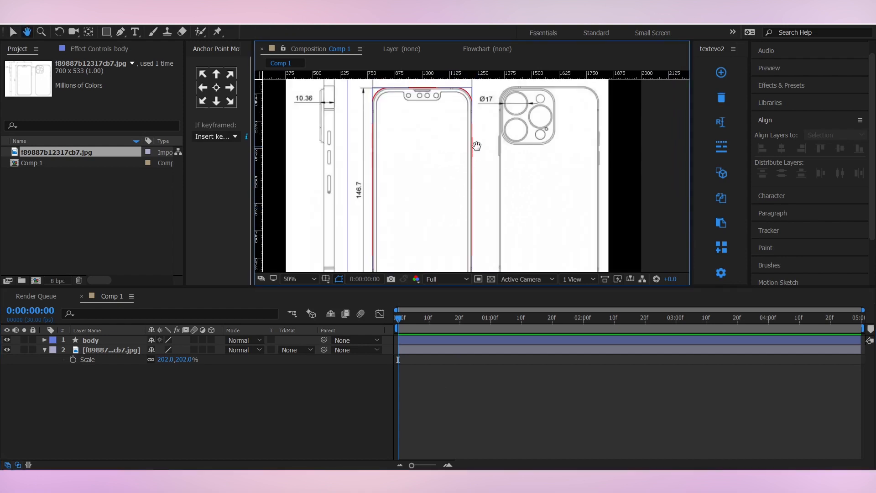
{"action": "left_click", "coordinate": [415, 339]}
{"action": "left_click", "coordinate": [432, 393]}
{"action": "left_click_drag", "start_coordinate": [542, 177], "coordinate": [495, 191]}
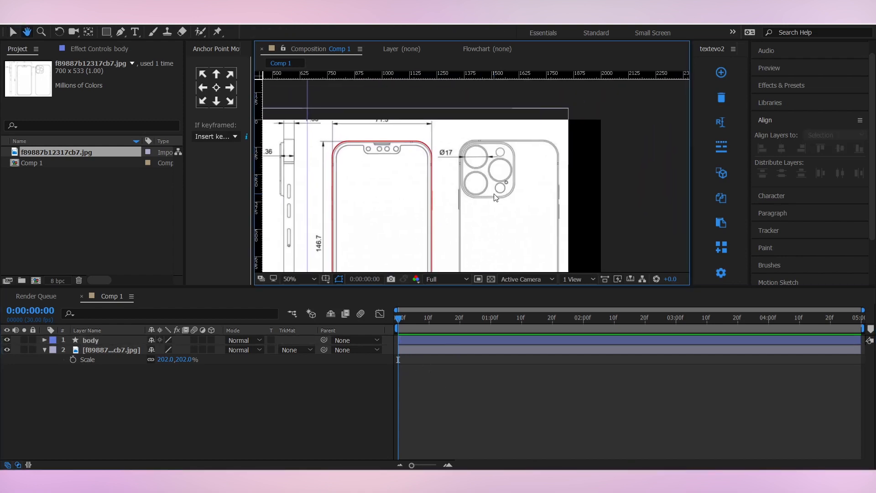
{"action": "left_click_drag", "start_coordinate": [495, 191], "coordinate": [447, 208]}
{"action": "scroll", "coordinate": [447, 208], "scroll_direction": "up", "scroll_amount": 1}
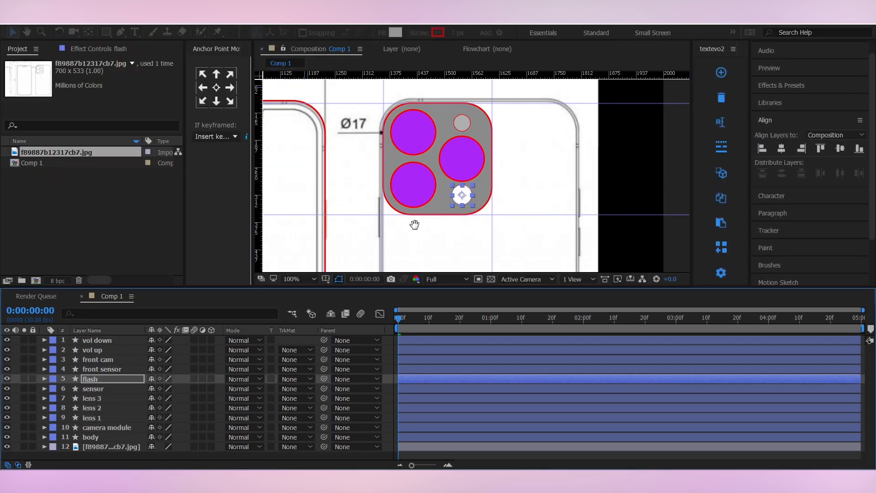
- Examine the traced camera module, lenses, flash, body, front sensors and volume buttons against the blueprint
{"action": "scroll", "coordinate": [471, 203], "scroll_direction": "down", "scroll_amount": 4}
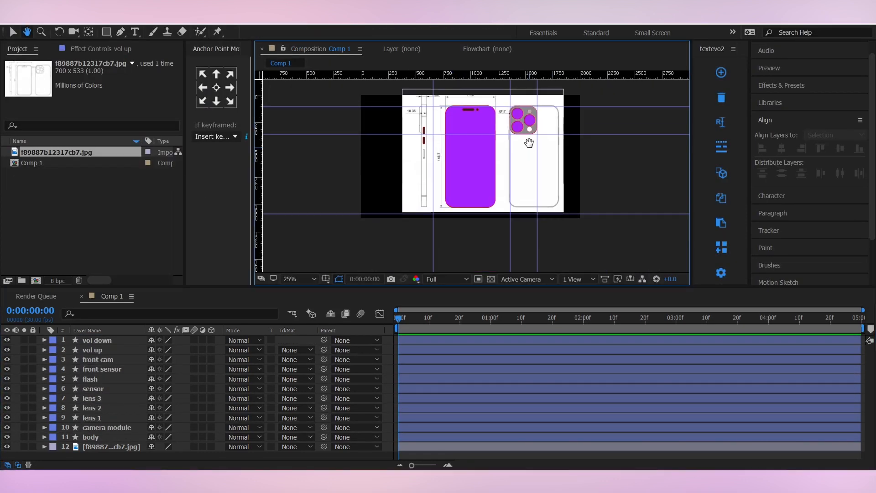
{"action": "key", "text": "v"}
{"action": "scroll", "coordinate": [517, 170], "scroll_direction": "up", "scroll_amount": 2}
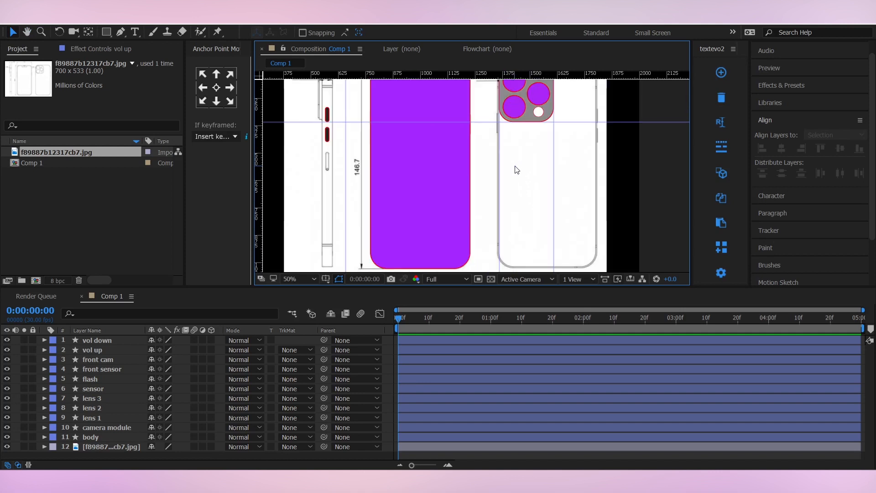
{"action": "key", "text": "space"}
{"action": "left_click_drag", "start_coordinate": [475, 141], "coordinate": [506, 154]}
{"action": "scroll", "coordinate": [515, 163], "scroll_direction": "down", "scroll_amount": 2}
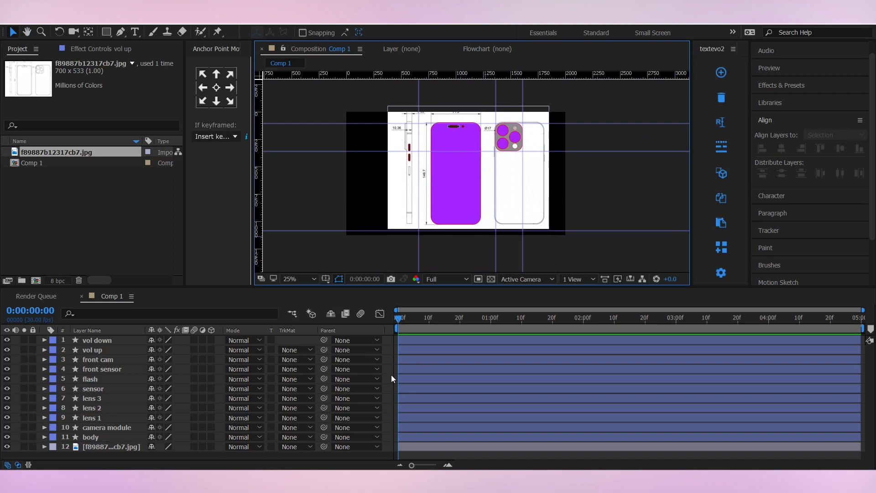
{"action": "key", "text": "space"}
{"action": "left_click_drag", "start_coordinate": [450, 221], "coordinate": [474, 215]}
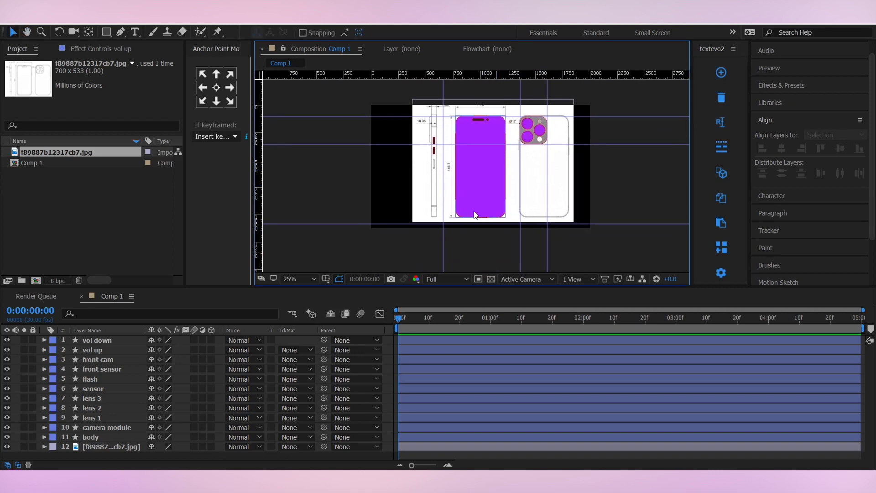
- Hide all the shape layers from vol down through body, keeping the blueprint image layer shown
{"action": "left_click", "coordinate": [96, 437]}
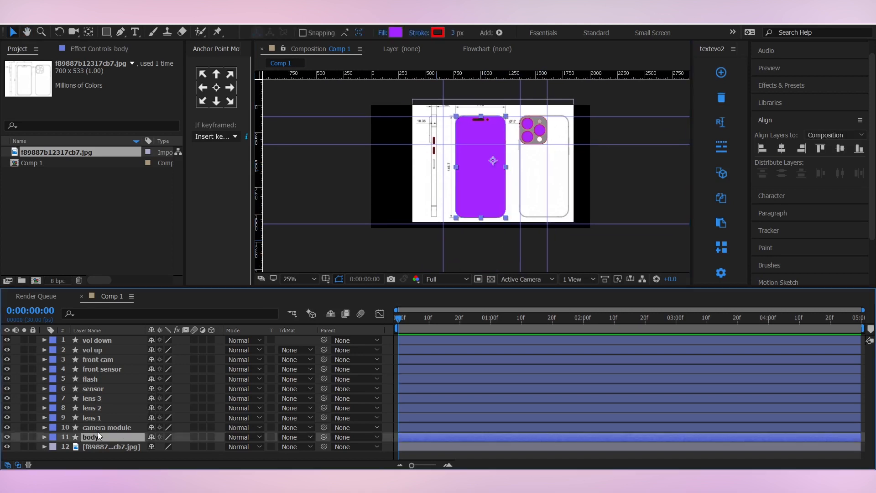
{"action": "left_click", "coordinate": [41, 340], "text": "shift"}
{"action": "left_click", "coordinate": [10, 341]}
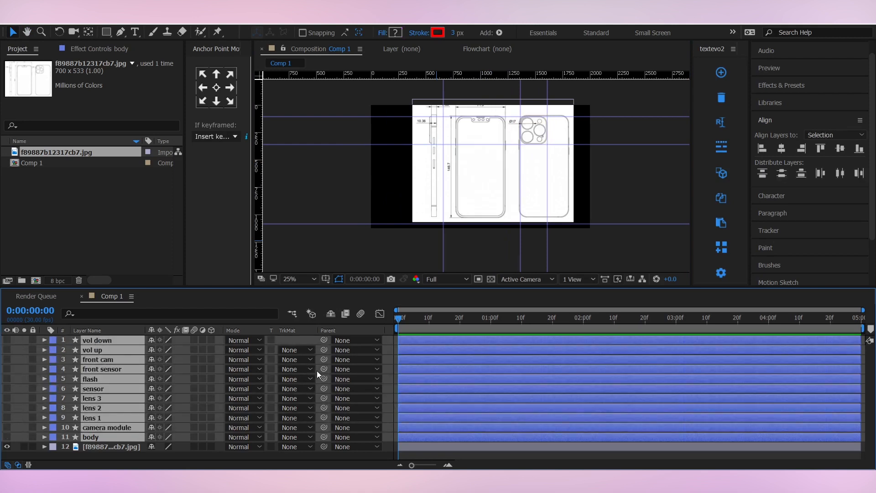
{"action": "left_click", "coordinate": [383, 340]}
- Align vertical guides with the left and right inner edges of the phone screen on the blueprint's front view
{"action": "left_click_drag", "start_coordinate": [510, 124], "coordinate": [511, 140]}
{"action": "scroll", "coordinate": [511, 143], "scroll_direction": "up", "scroll_amount": 2}
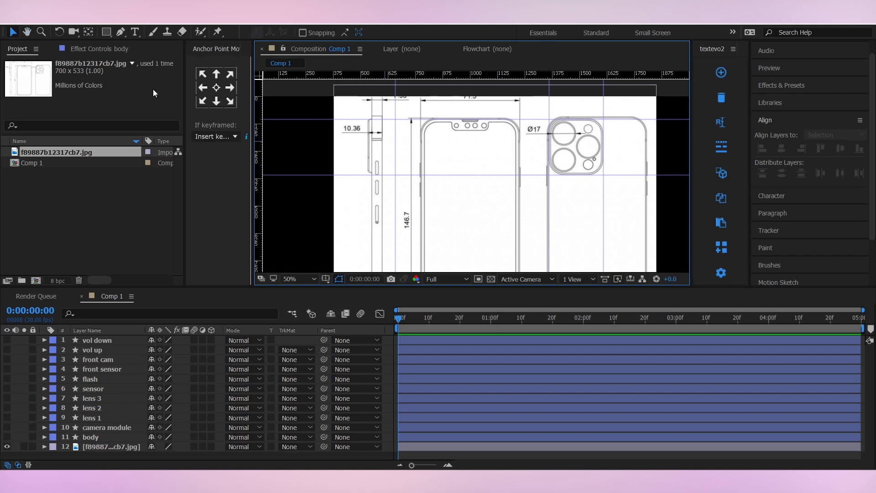
{"action": "left_click_drag", "start_coordinate": [460, 139], "coordinate": [530, 150]}
{"action": "scroll", "coordinate": [449, 149], "scroll_direction": "up", "scroll_amount": 1}
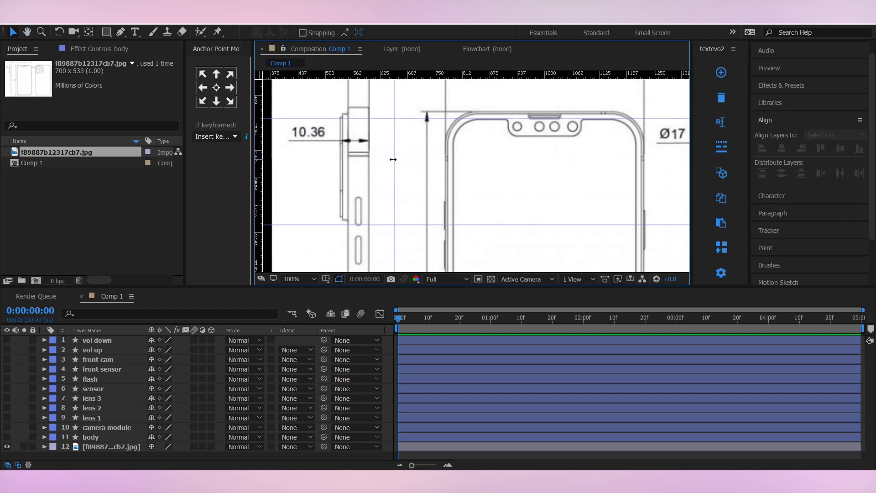
{"action": "left_click_drag", "start_coordinate": [393, 159], "coordinate": [453, 159]}
{"action": "left_click_drag", "start_coordinate": [511, 158], "coordinate": [452, 141]}
{"action": "left_click_drag", "start_coordinate": [581, 151], "coordinate": [577, 151]}
- Move the lower horizontal guide onto the inner bottom edge of the phone screen
{"action": "left_click_drag", "start_coordinate": [524, 254], "coordinate": [485, 78]}
{"action": "left_click_drag", "start_coordinate": [474, 267], "coordinate": [479, 117]}
{"action": "left_click_drag", "start_coordinate": [484, 76], "coordinate": [494, 194]}
{"action": "left_click_drag", "start_coordinate": [455, 212], "coordinate": [454, 265]}
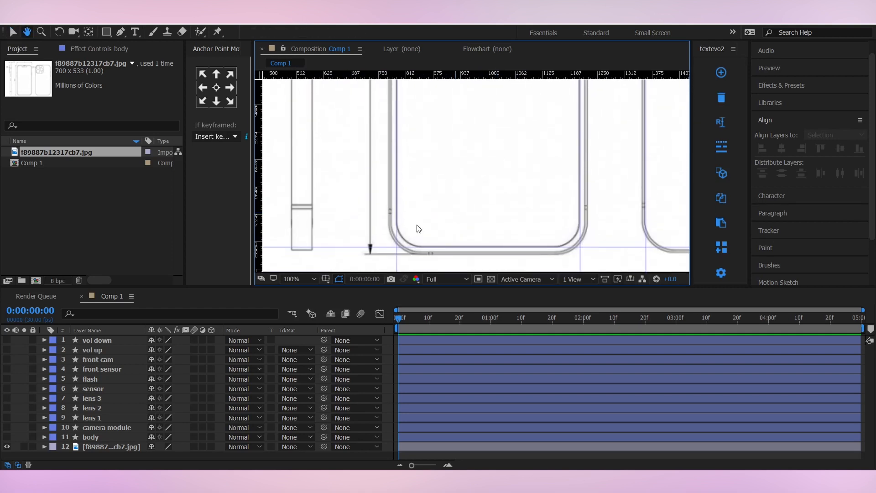
- Add a vertical guide where the screen's left corner curves begin, with a horizontal guide along the notch's lower edge
{"action": "left_click_drag", "start_coordinate": [259, 220], "coordinate": [419, 215]}
{"action": "left_click_drag", "start_coordinate": [477, 180], "coordinate": [473, 196]}
{"action": "left_click_drag", "start_coordinate": [492, 98], "coordinate": [475, 242]}
{"action": "left_click_drag", "start_coordinate": [419, 148], "coordinate": [449, 200]}
{"action": "scroll", "coordinate": [449, 200], "scroll_direction": "up", "scroll_amount": 1}
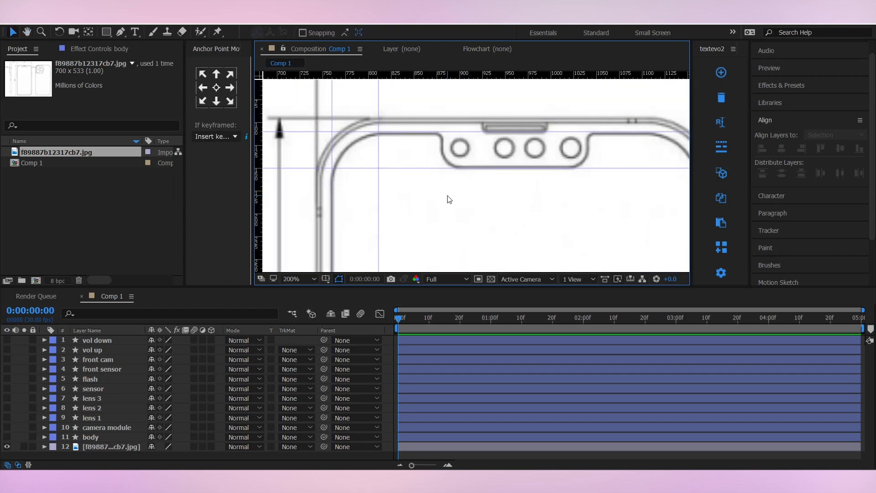
- Activate the Pen tool at the notch of the front view
{"action": "scroll", "coordinate": [451, 182], "scroll_direction": "down", "scroll_amount": 1}
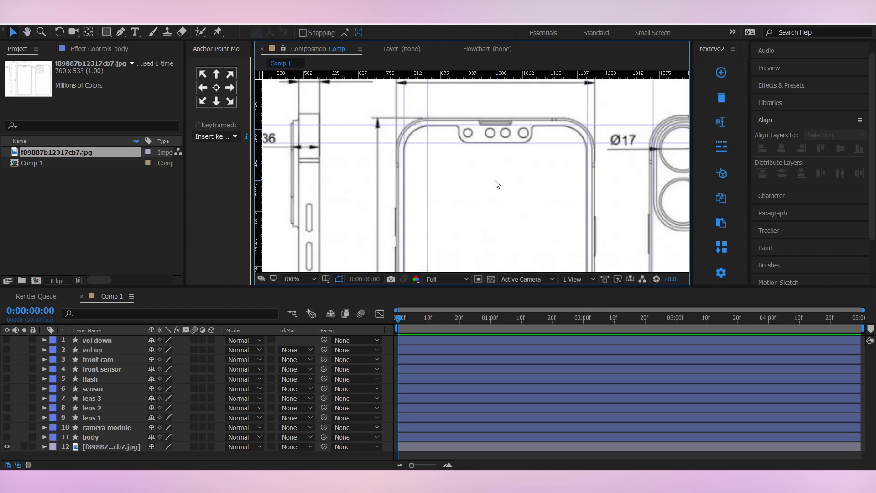
{"action": "key", "text": "g"}
{"action": "scroll", "coordinate": [498, 162], "scroll_direction": "up", "scroll_amount": 1}
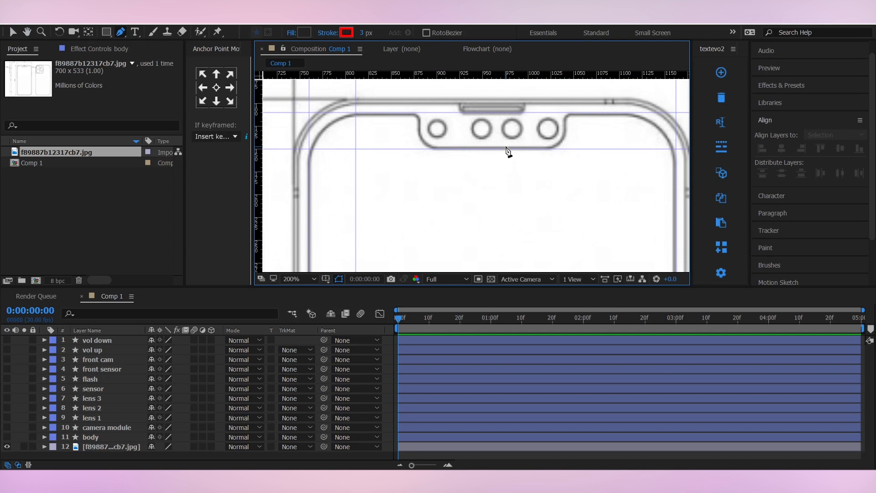
{"action": "left_click", "coordinate": [506, 148]}
{"action": "left_click", "coordinate": [434, 147]}
{"action": "left_click_drag", "start_coordinate": [441, 160], "coordinate": [475, 184]}
{"action": "scroll", "coordinate": [475, 183], "scroll_direction": "up", "scroll_amount": 1}
{"action": "key", "text": "ctrl+z"}
{"action": "key", "text": "ctrl+z"}
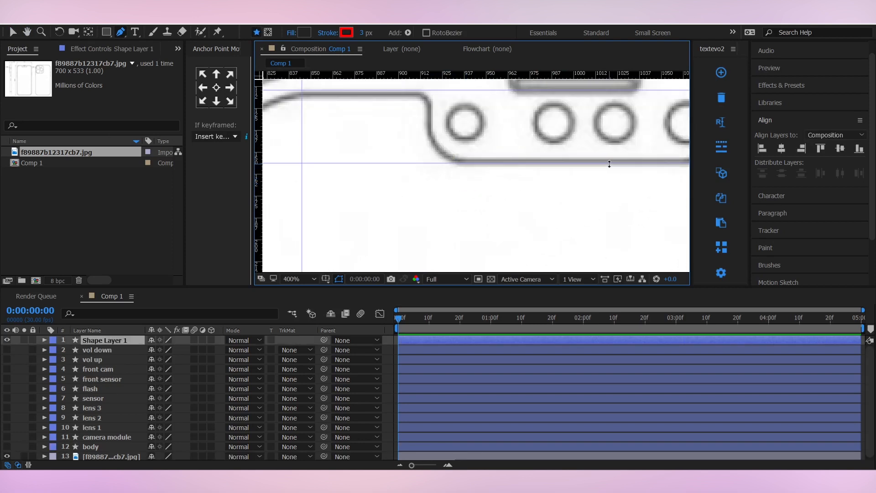
- Trace the left half of the notch and the screen's top-left corner with straight path segments, starting from the notch's lower centre
{"action": "left_click", "coordinate": [609, 166]}
{"action": "left_click", "coordinate": [459, 165]}
{"action": "left_click", "coordinate": [430, 138]}
{"action": "left_click", "coordinate": [430, 105]}
{"action": "left_click_drag", "start_coordinate": [430, 105], "coordinate": [480, 157]}
{"action": "left_click", "coordinate": [471, 142]}
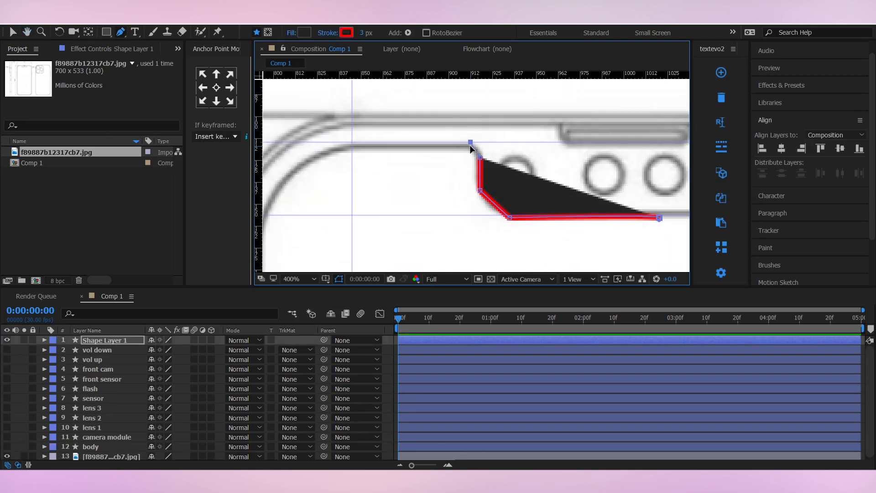
{"action": "left_click", "coordinate": [352, 143]}
{"action": "left_click_drag", "start_coordinate": [354, 147], "coordinate": [603, 114]}
{"action": "left_click", "coordinate": [505, 194]}
- Continue the path down the screen's left edge and around the bottom-left corner to the bottom centre, closing it at the notch
{"action": "scroll", "coordinate": [497, 223], "scroll_direction": "down", "scroll_amount": 1}
{"action": "left_click_drag", "start_coordinate": [498, 224], "coordinate": [506, 82]}
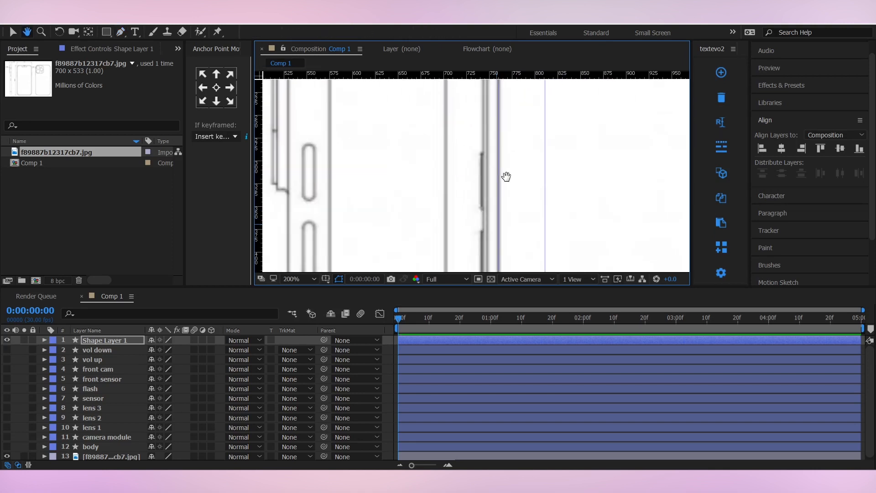
{"action": "left_click_drag", "start_coordinate": [506, 177], "coordinate": [463, 217]}
{"action": "scroll", "coordinate": [464, 217], "scroll_direction": "down", "scroll_amount": 1}
{"action": "left_click_drag", "start_coordinate": [475, 256], "coordinate": [484, 87]}
{"action": "left_click_drag", "start_coordinate": [487, 198], "coordinate": [487, 122]}
{"action": "scroll", "coordinate": [456, 191], "scroll_direction": "up", "scroll_amount": 1}
{"action": "left_click", "coordinate": [450, 186]}
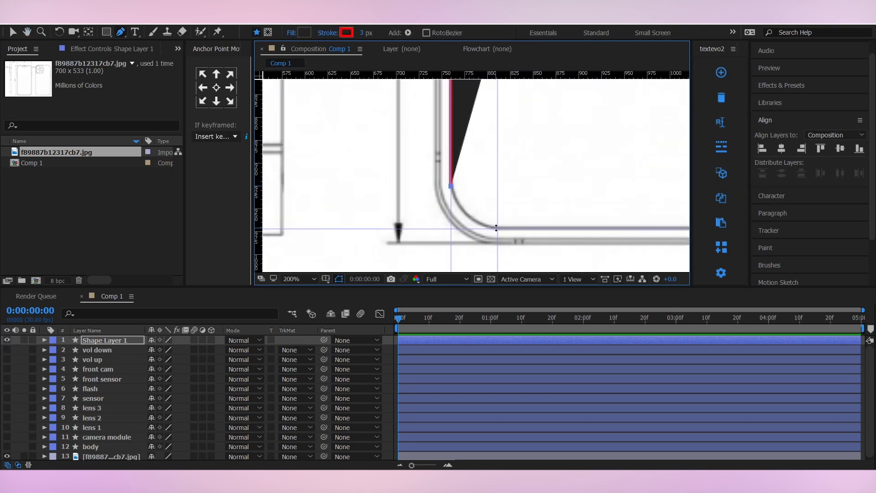
{"action": "left_click", "coordinate": [496, 227]}
{"action": "left_click_drag", "start_coordinate": [669, 229], "coordinate": [482, 212]}
{"action": "left_click", "coordinate": [464, 211]}
{"action": "left_click_drag", "start_coordinate": [483, 93], "coordinate": [574, 170]}
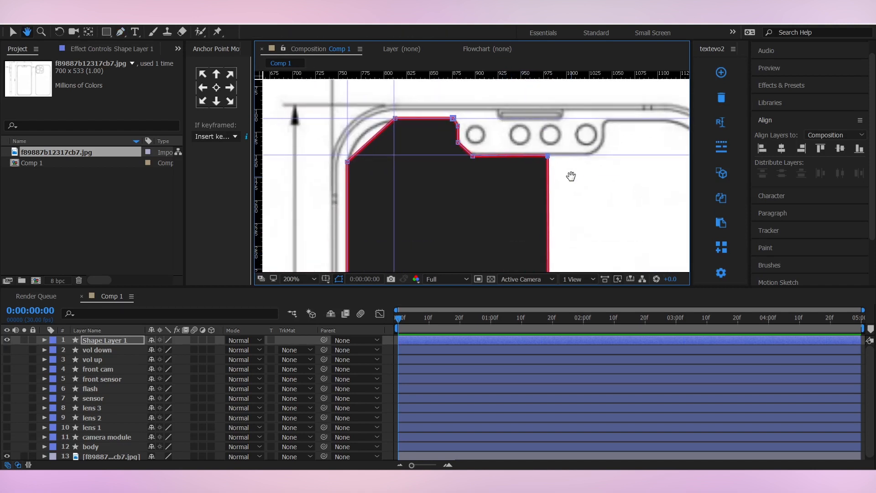
- Set the half-screen shape's fill to None
{"action": "scroll", "coordinate": [574, 177], "scroll_direction": "down", "scroll_amount": 2}
{"action": "scroll", "coordinate": [565, 178], "scroll_direction": "down", "scroll_amount": 1}
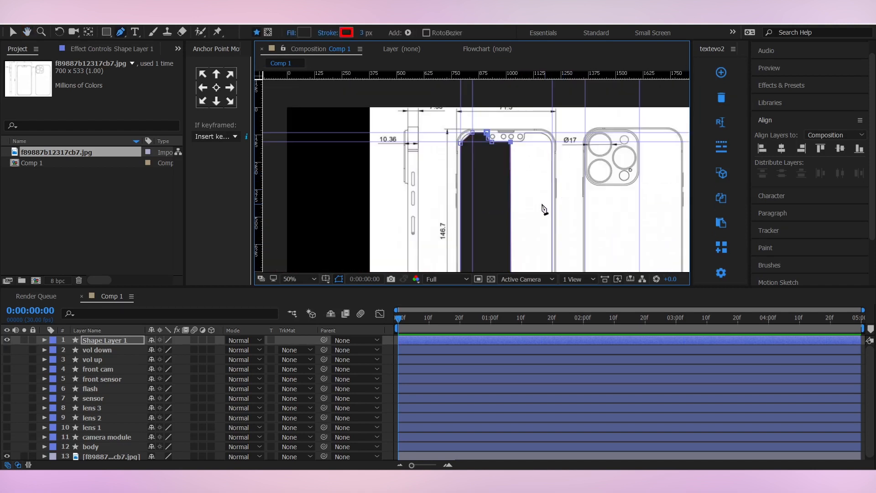
{"action": "left_click_drag", "start_coordinate": [529, 199], "coordinate": [532, 172]}
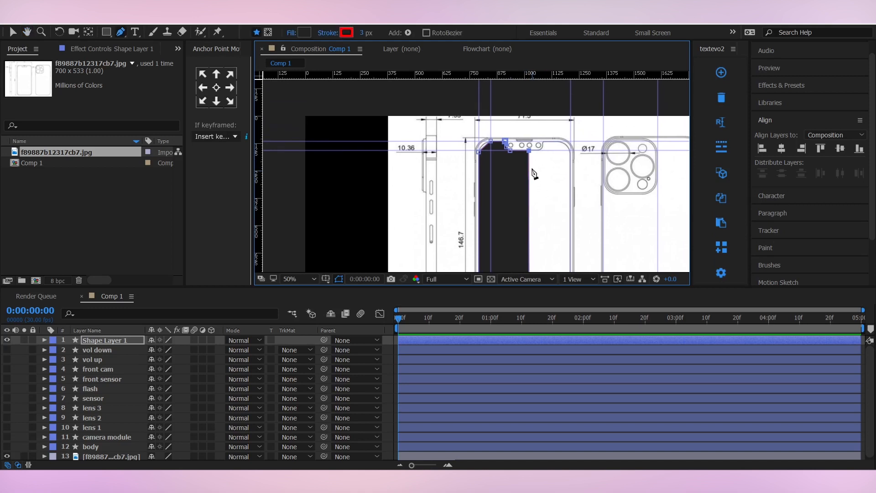
{"action": "scroll", "coordinate": [533, 171], "scroll_direction": "up", "scroll_amount": 1}
{"action": "left_click_drag", "start_coordinate": [596, 152], "coordinate": [496, 196]}
{"action": "scroll", "coordinate": [528, 183], "scroll_direction": "up", "scroll_amount": 1}
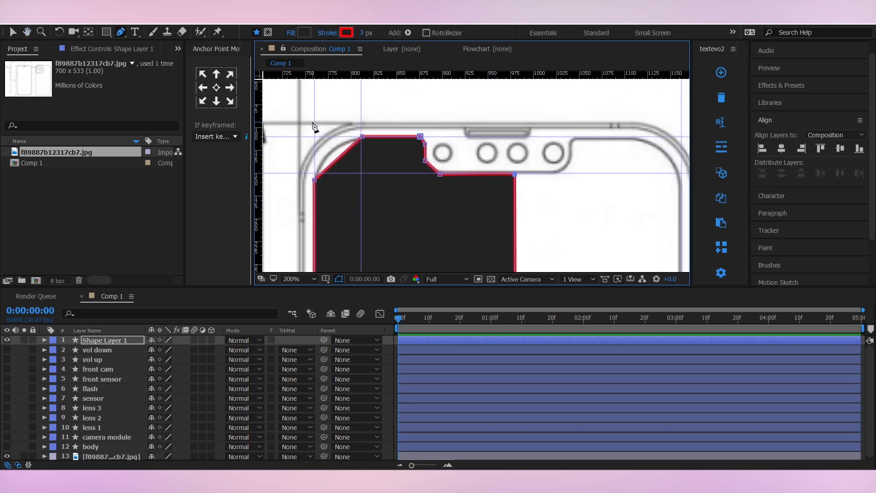
{"action": "left_click", "coordinate": [302, 32]}
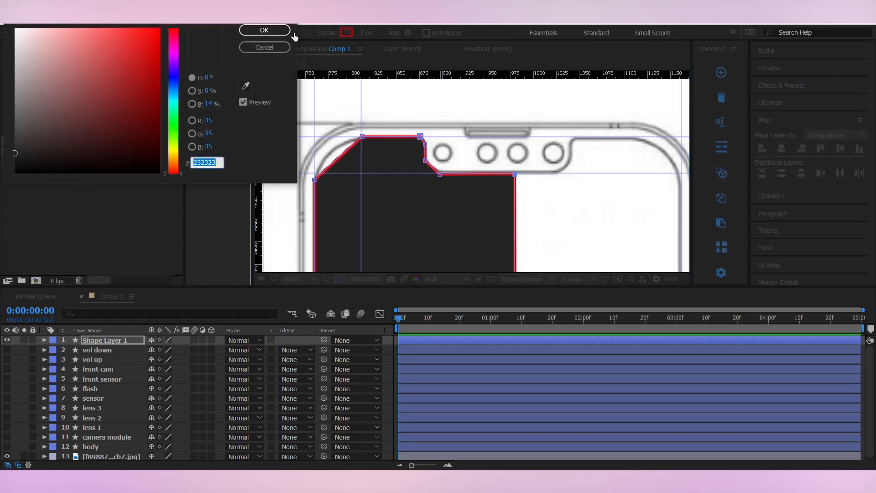
{"action": "left_click", "coordinate": [281, 32]}
{"action": "left_click", "coordinate": [292, 33]}
{"action": "left_click", "coordinate": [20, 32]}
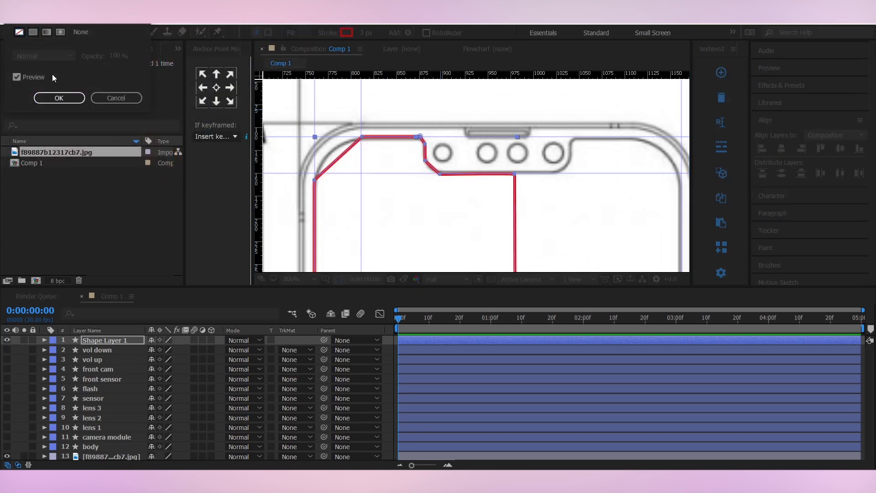
{"action": "left_click", "coordinate": [59, 97]}
- Curve the lower-left bend of the notch in the path to follow the blueprint
{"action": "left_click_drag", "start_coordinate": [441, 170], "coordinate": [438, 165]}
{"action": "scroll", "coordinate": [438, 166], "scroll_direction": "up", "scroll_amount": 2}
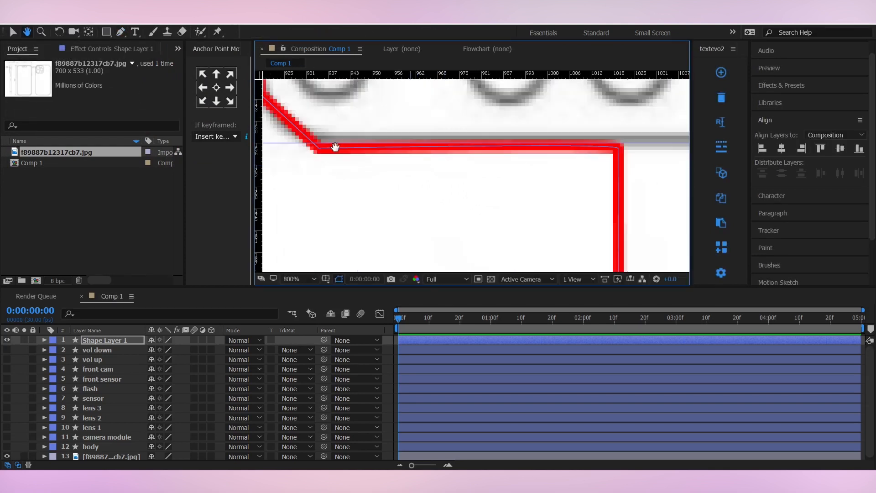
{"action": "left_click_drag", "start_coordinate": [334, 147], "coordinate": [507, 186]}
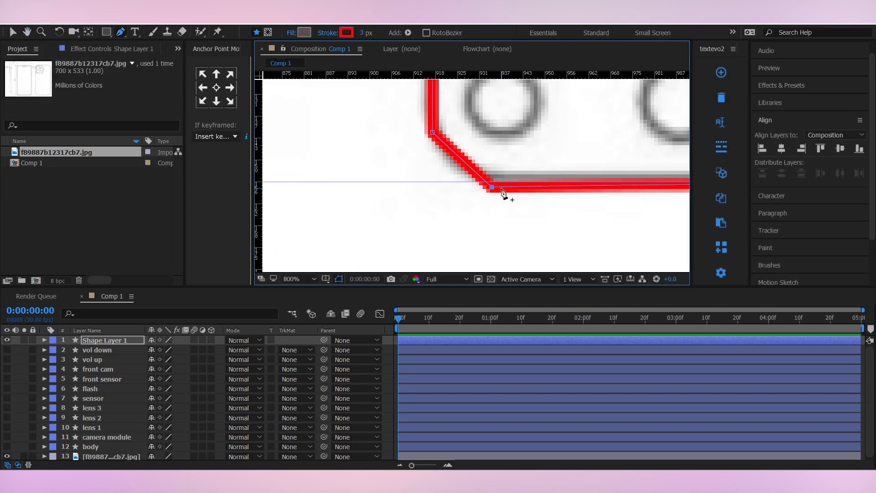
{"action": "scroll", "coordinate": [528, 189], "scroll_direction": "down", "scroll_amount": 1}
{"action": "left_click_drag", "start_coordinate": [485, 181], "coordinate": [513, 184]}
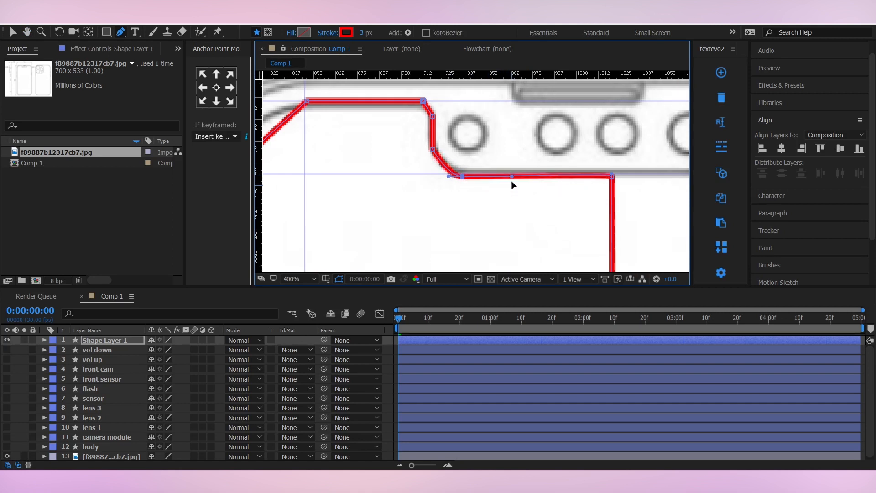
{"action": "left_click_drag", "start_coordinate": [464, 179], "coordinate": [512, 177]}
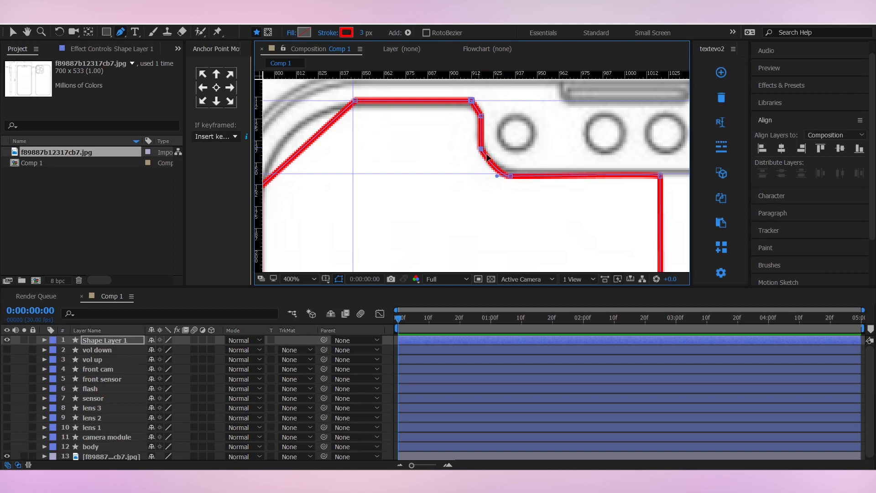
{"action": "mouse_move", "coordinate": [482, 152]}
{"action": "left_mouse_down"}
{"action": "mouse_move", "coordinate": [492, 139]}
{"action": "mouse_move", "coordinate": [485, 142]}
{"action": "left_mouse_up"}
{"action": "scroll", "coordinate": [484, 142], "scroll_direction": "up", "scroll_amount": 5}
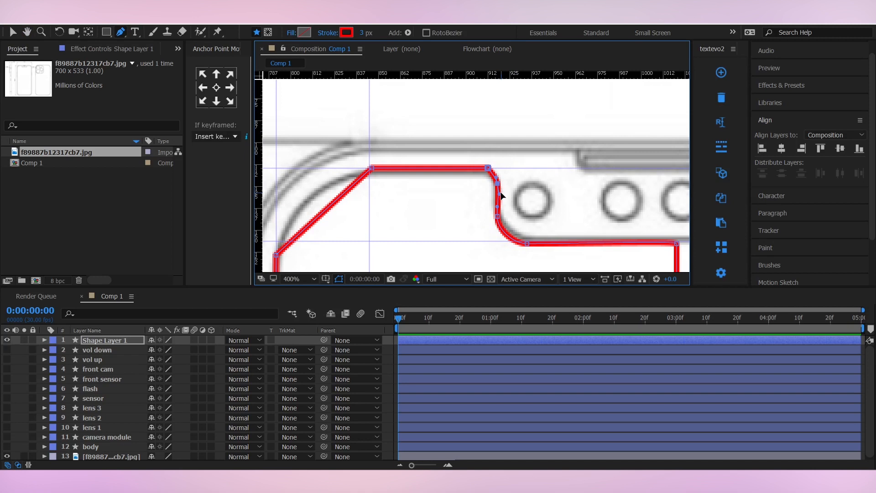
- Curve the notch's upper-left bend and the screen's top-left corner to follow the blueprint
{"action": "left_click_drag", "start_coordinate": [488, 168], "coordinate": [545, 184]}
{"action": "left_click_drag", "start_coordinate": [481, 163], "coordinate": [429, 162]}
{"action": "left_click_drag", "start_coordinate": [388, 206], "coordinate": [530, 162]}
- Round the bottom-left corner of the half-screen path to match the blueprint
{"action": "scroll", "coordinate": [530, 163], "scroll_direction": "down", "scroll_amount": 2}
{"action": "left_click_drag", "start_coordinate": [529, 260], "coordinate": [403, 91]}
{"action": "scroll", "coordinate": [420, 210], "scroll_direction": "up", "scroll_amount": 1}
{"action": "left_click_drag", "start_coordinate": [420, 210], "coordinate": [503, 201]}
{"action": "key", "text": "v"}
{"action": "mouse_move", "coordinate": [532, 118]}
{"action": "left_mouse_down"}
{"action": "mouse_move", "coordinate": [512, 222]}
{"action": "mouse_move", "coordinate": [525, 117]}
{"action": "left_mouse_up"}
{"action": "left_click_drag", "start_coordinate": [541, 211], "coordinate": [592, 214]}
{"action": "scroll", "coordinate": [548, 192], "scroll_direction": "down", "scroll_amount": 2}
{"action": "left_click_drag", "start_coordinate": [516, 86], "coordinate": [483, 213]}
{"action": "scroll", "coordinate": [484, 182], "scroll_direction": "up", "scroll_amount": 2}
{"action": "scroll", "coordinate": [485, 166], "scroll_direction": "down", "scroll_amount": 1}
- Set the half-screen shape's stroke to None
{"action": "left_click_drag", "start_coordinate": [330, 41], "coordinate": [330, 34]}
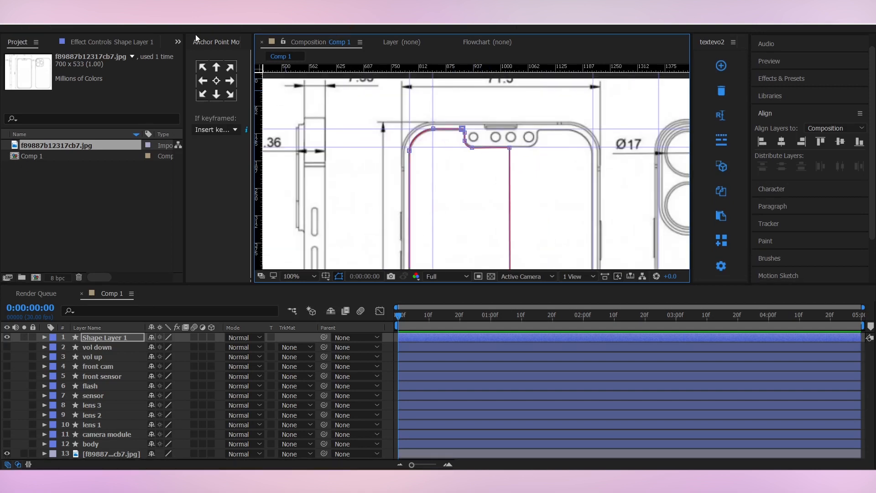
{"action": "left_click", "coordinate": [437, 30]}
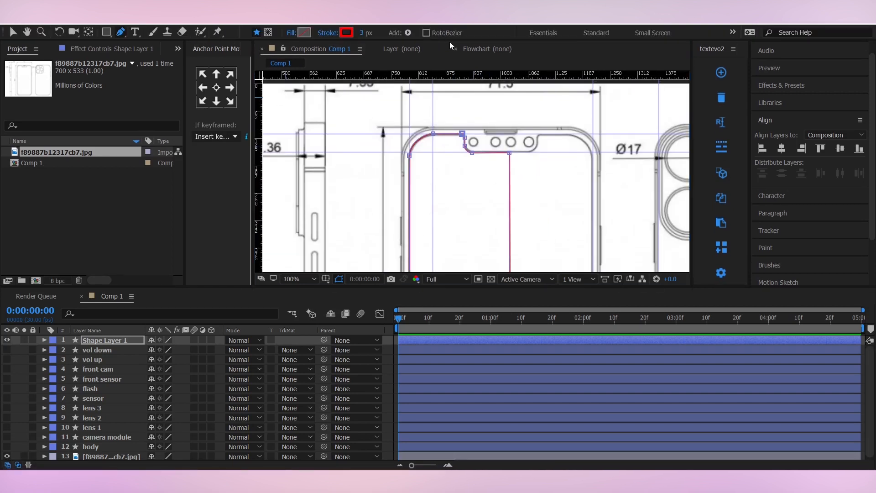
{"action": "left_click", "coordinate": [292, 32]}
{"action": "left_click", "coordinate": [19, 32]}
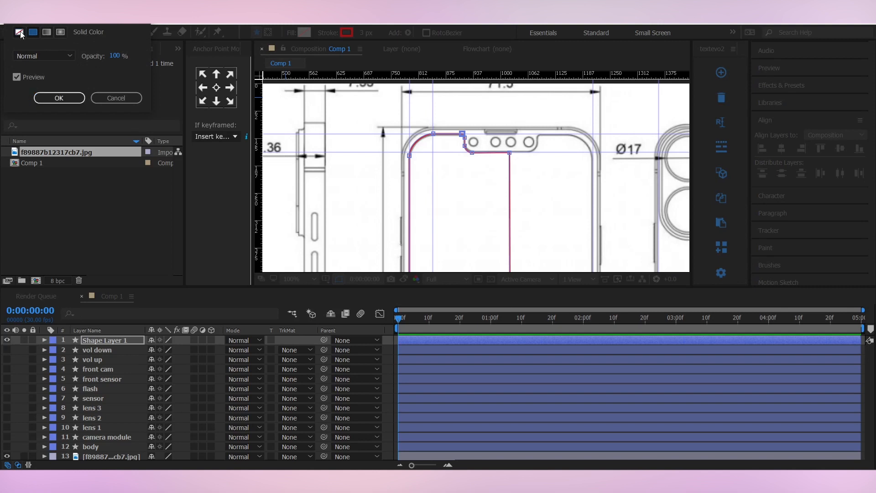
{"action": "left_click", "coordinate": [63, 99]}
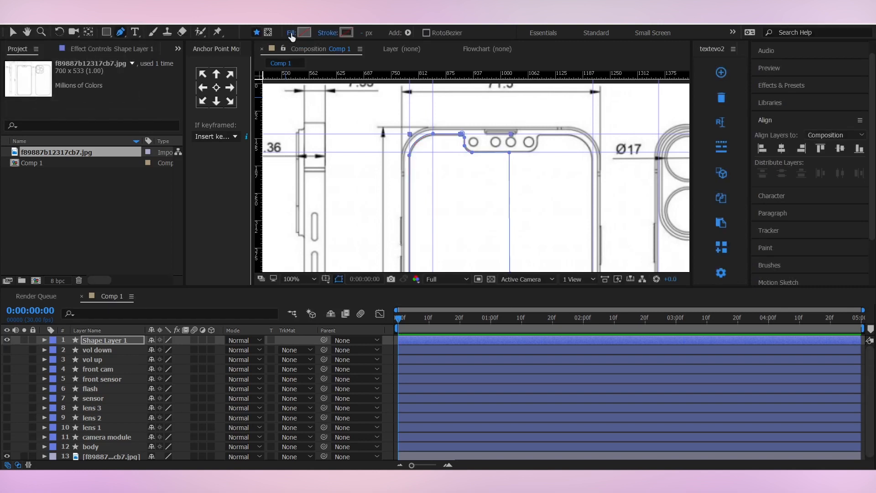
- Give the half-screen shape a solid medium-grey fill
{"action": "left_click", "coordinate": [290, 32]}
{"action": "left_click", "coordinate": [33, 32]}
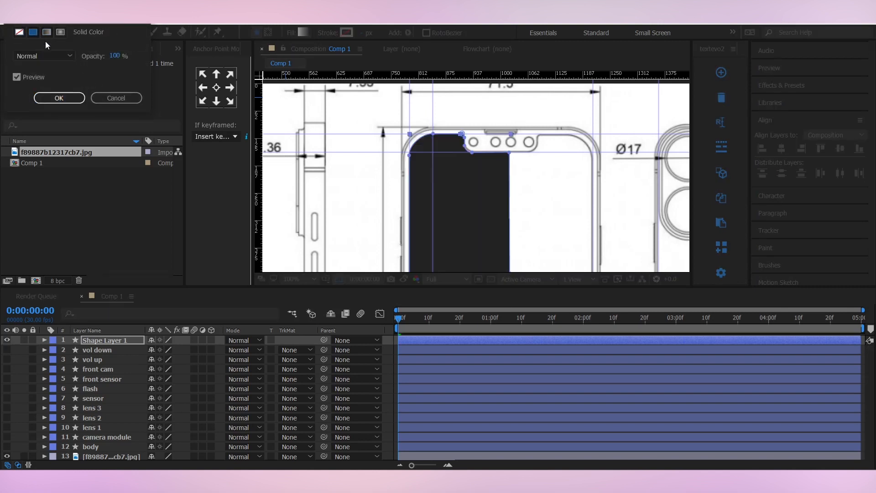
{"action": "left_click", "coordinate": [64, 102]}
{"action": "left_click", "coordinate": [304, 32]}
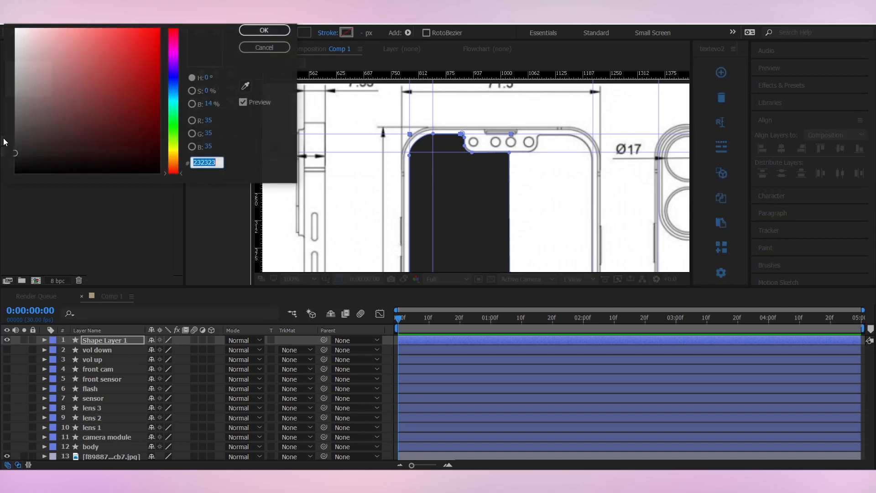
{"action": "left_click", "coordinate": [15, 110]}
{"action": "left_click", "coordinate": [258, 32]}
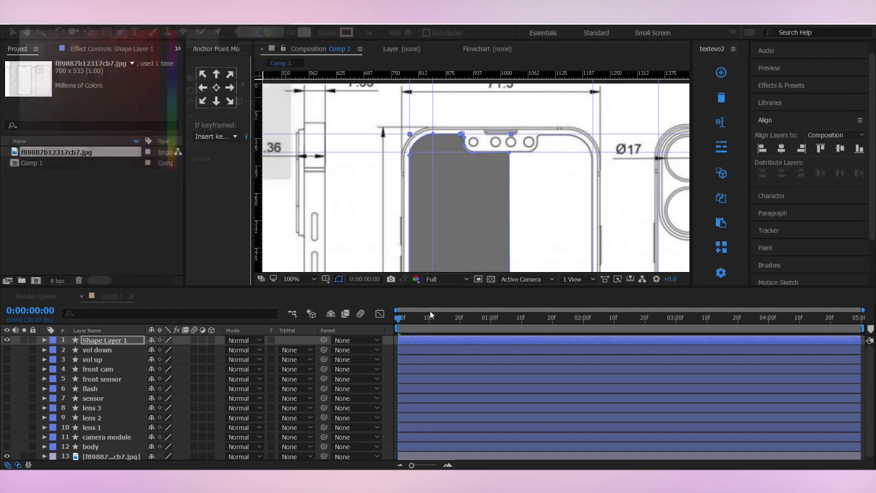
{"action": "left_click", "coordinate": [388, 350]}
- Rename the half-screen shape layer as "screen"
{"action": "key", "text": "space"}
{"action": "left_click_drag", "start_coordinate": [522, 193], "coordinate": [514, 162]}
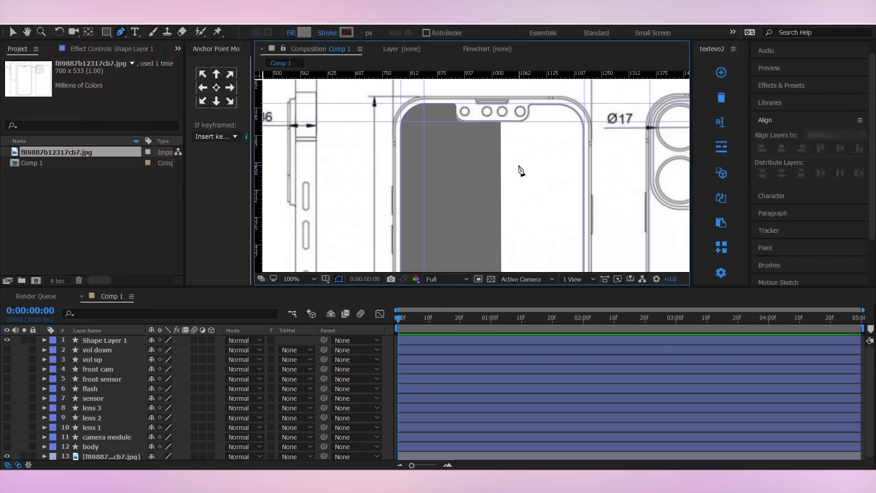
{"action": "scroll", "coordinate": [522, 170], "scroll_direction": "down", "scroll_amount": 1}
{"action": "key", "text": "space"}
{"action": "left_click_drag", "start_coordinate": [514, 194], "coordinate": [515, 149]}
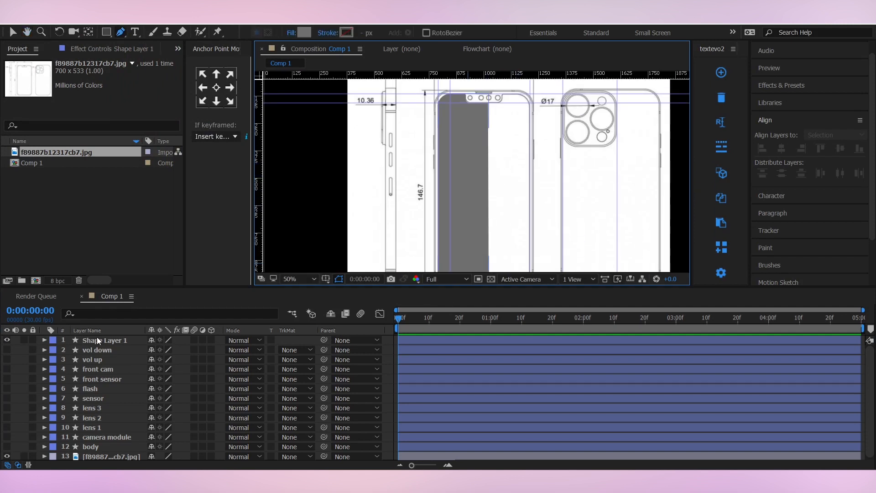
{"action": "left_click", "coordinate": [112, 341]}
{"action": "key", "text": "Return"}
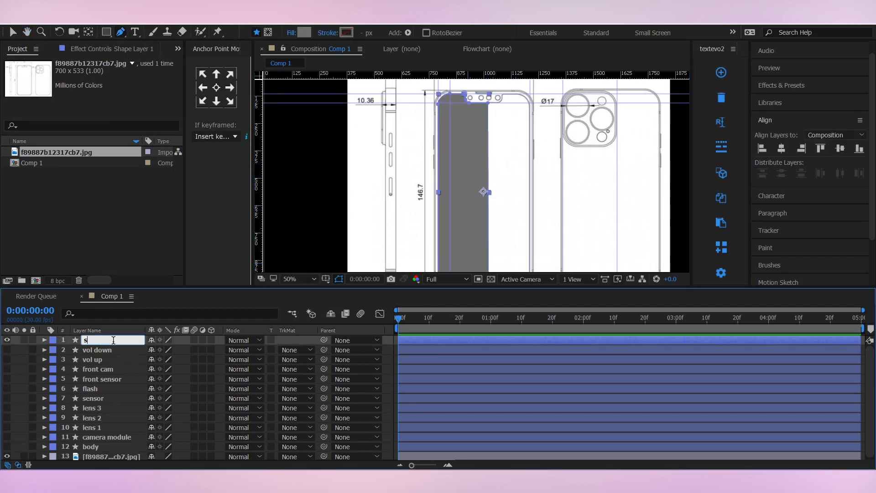
{"action": "type", "text": "screen"}
{"action": "key", "text": "Return"}
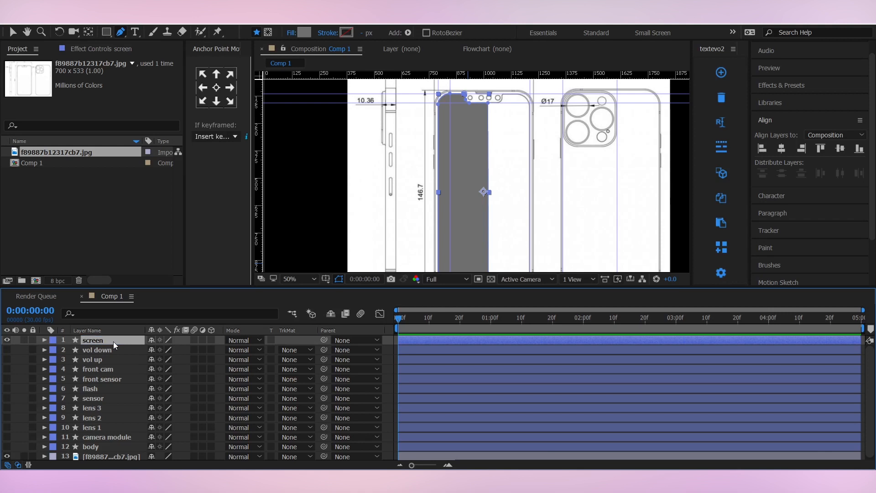
- Apply the Mirror effect to the screen layer and halve its Reflection Center X value to 960
{"action": "left_click", "coordinate": [781, 85]}
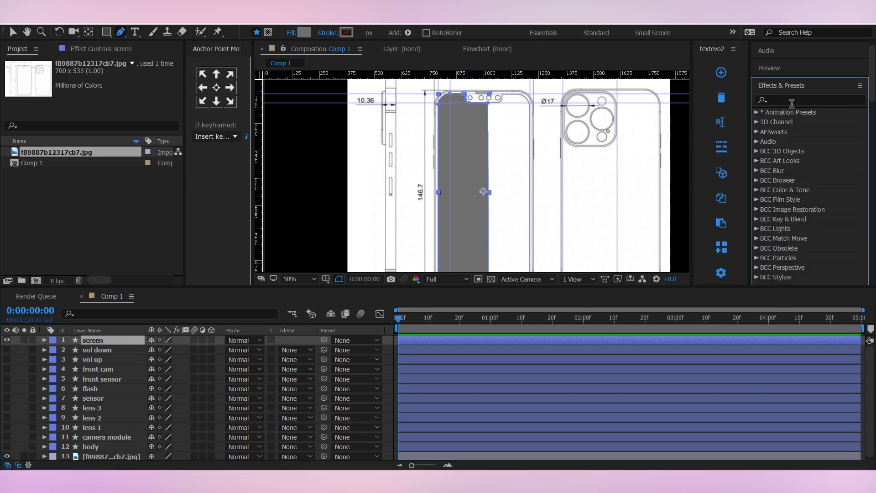
{"action": "left_click", "coordinate": [790, 99]}
{"action": "type", "text": "mirror"}
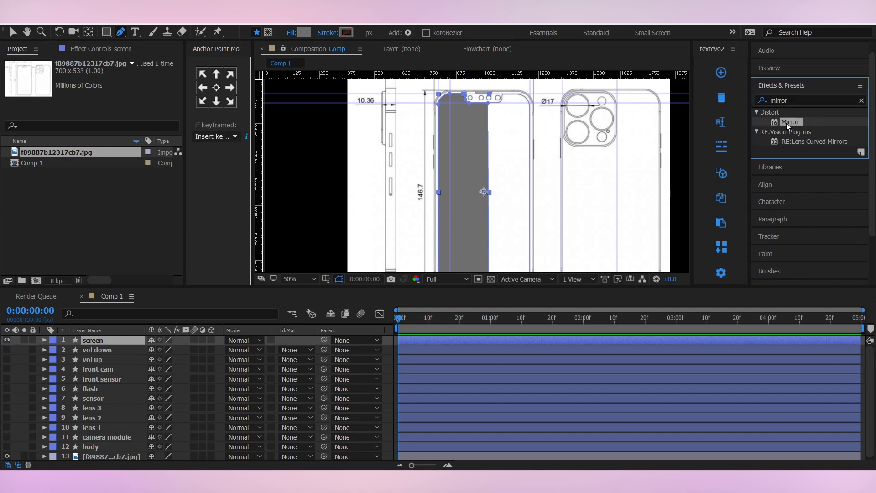
{"action": "left_click_drag", "start_coordinate": [787, 122], "coordinate": [441, 343]}
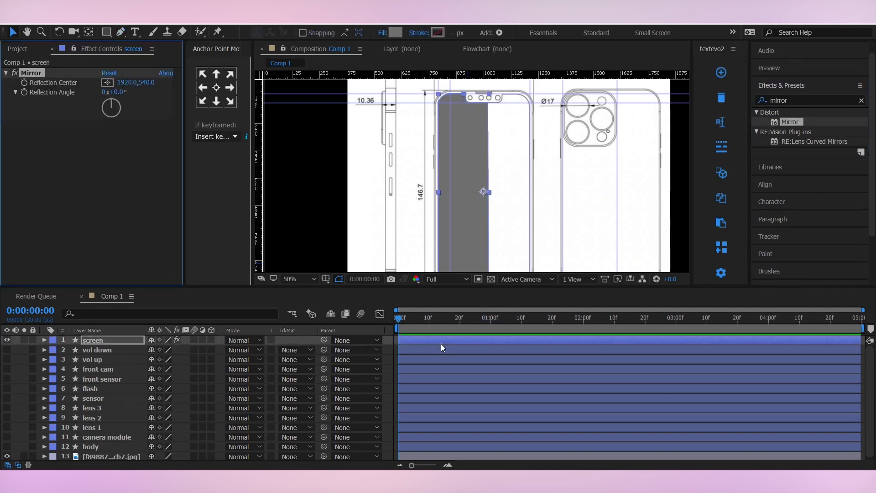
{"action": "left_click", "coordinate": [128, 81]}
{"action": "key", "text": "Right"}
{"action": "type", "text": "/2"}
{"action": "key", "text": "Return"}
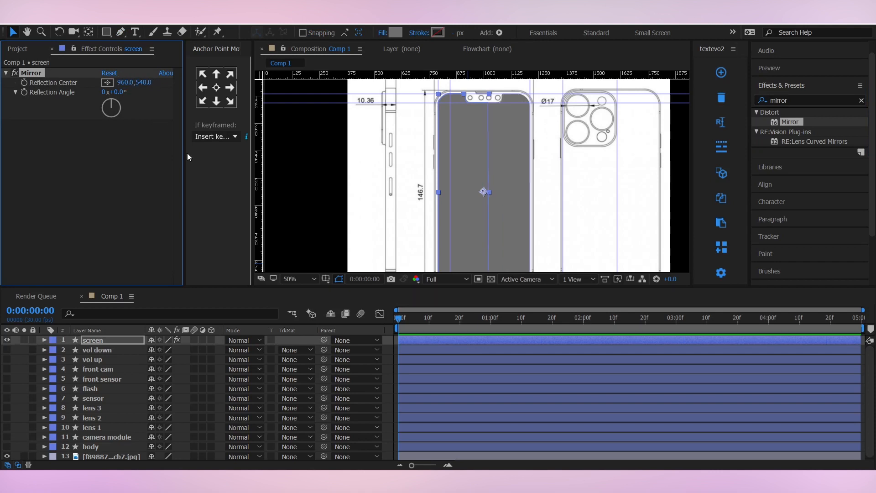
{"action": "left_click", "coordinate": [415, 341]}
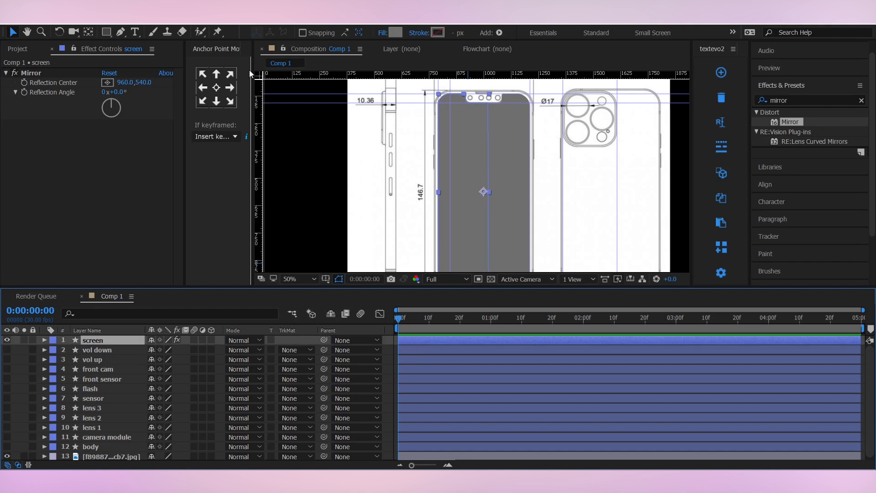
{"action": "left_click", "coordinate": [215, 89]}
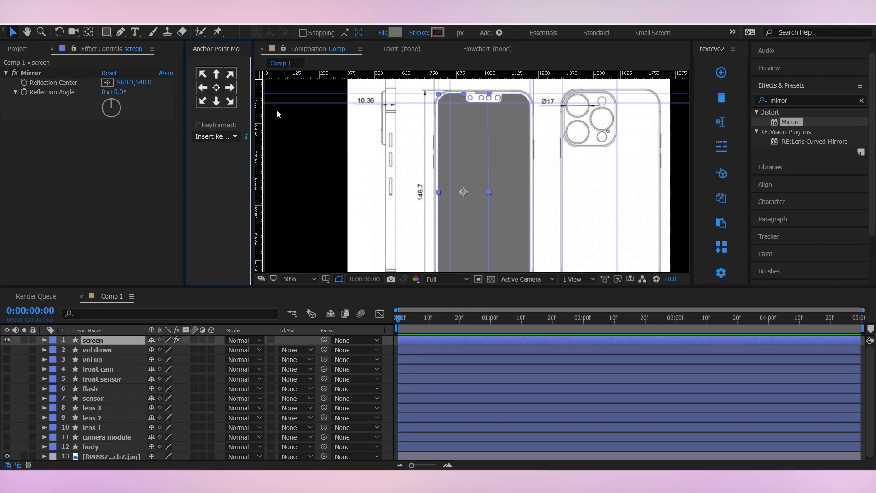
{"action": "key", "text": "ctrl+z"}
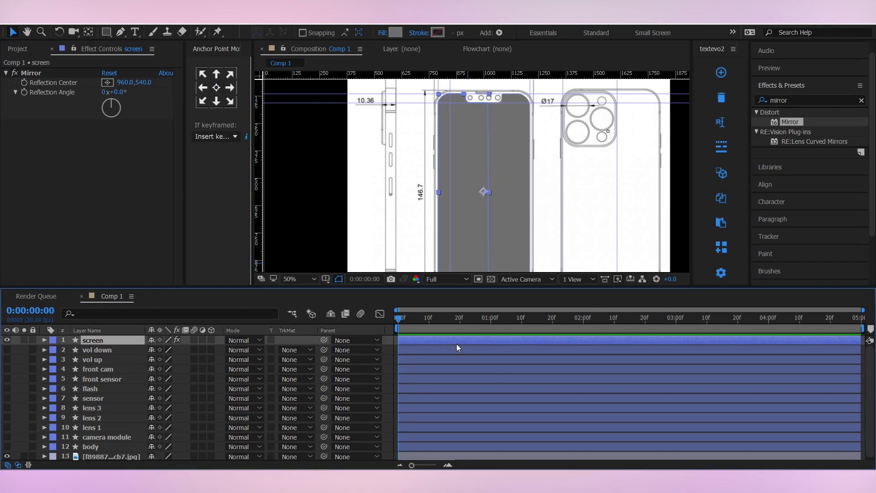
- Pre-compose the mirrored screen layer into its own composition
{"action": "left_click", "coordinate": [415, 361]}
{"action": "left_click", "coordinate": [420, 349]}
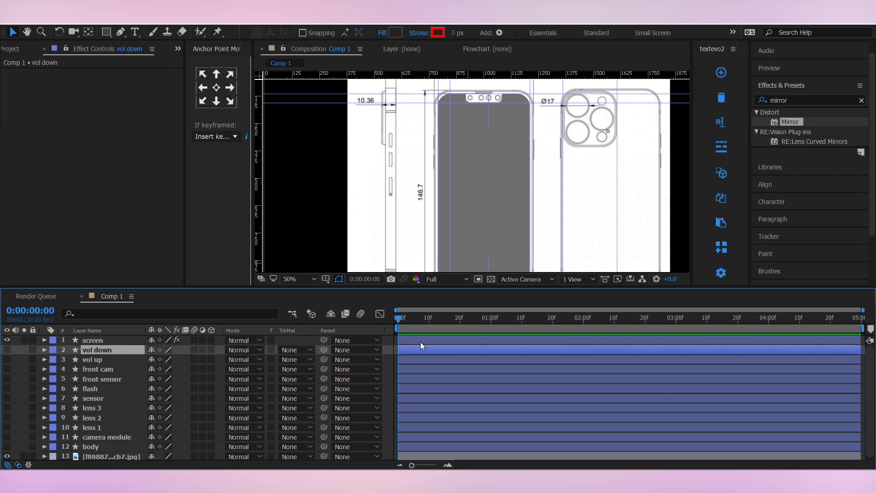
{"action": "left_click", "coordinate": [406, 338]}
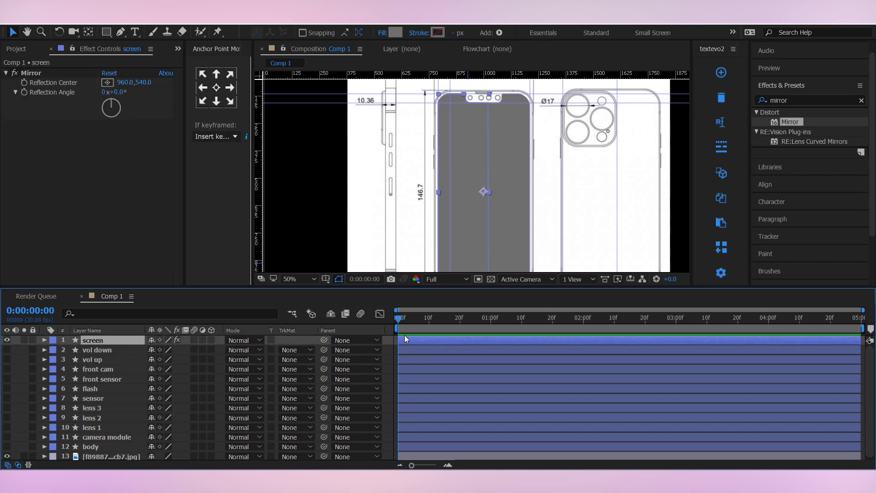
{"action": "left_click", "coordinate": [429, 352]}
{"action": "left_click", "coordinate": [429, 343]}
{"action": "key", "text": "ctrl+shift+c"}
{"action": "left_click", "coordinate": [152, 162]}
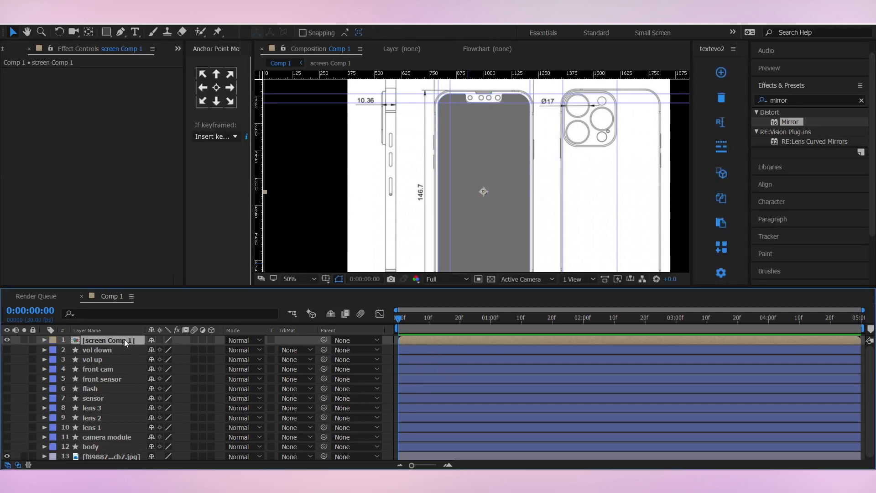
- Make all the hidden shape layers from vol down to body visible again
{"action": "left_click", "coordinate": [422, 352]}
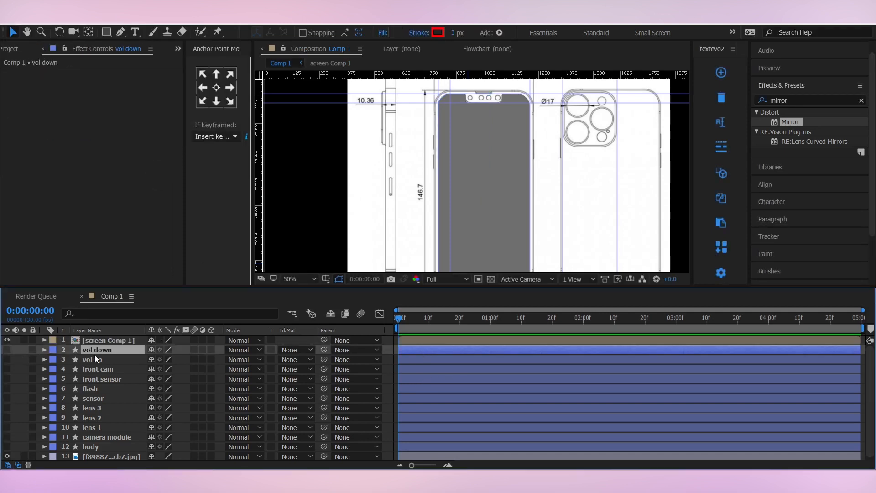
{"action": "left_click", "coordinate": [87, 445], "text": "shift"}
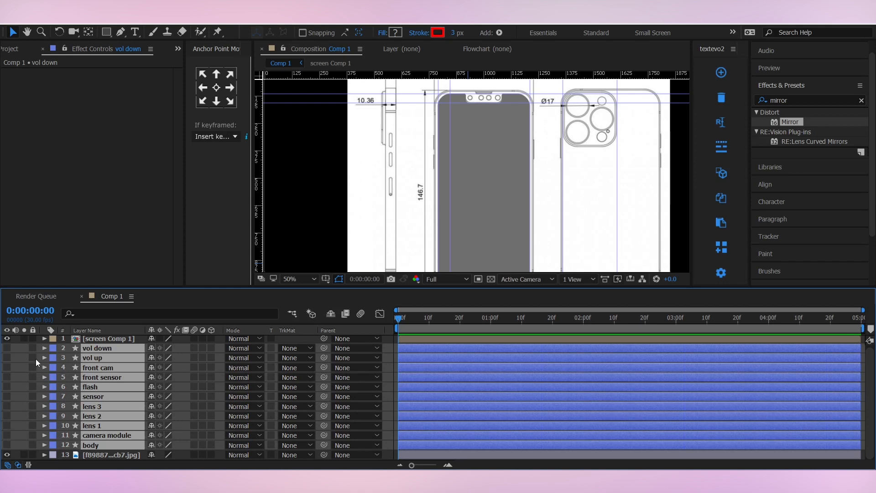
{"action": "left_click", "coordinate": [6, 349]}
{"action": "left_click", "coordinate": [186, 346]}
- Examine the phone's front, side buttons and camera module shapes against the whole blueprint
{"action": "key", "text": "space"}
{"action": "left_click_drag", "start_coordinate": [472, 227], "coordinate": [488, 189]}
{"action": "scroll", "coordinate": [474, 215], "scroll_direction": "down", "scroll_amount": 1}
{"action": "scroll", "coordinate": [473, 215], "scroll_direction": "down", "scroll_amount": 1}
{"action": "key", "text": "space"}
{"action": "scroll", "coordinate": [488, 184], "scroll_direction": "up", "scroll_amount": 1}
{"action": "key", "text": "space"}
{"action": "left_click_drag", "start_coordinate": [496, 119], "coordinate": [521, 180]}
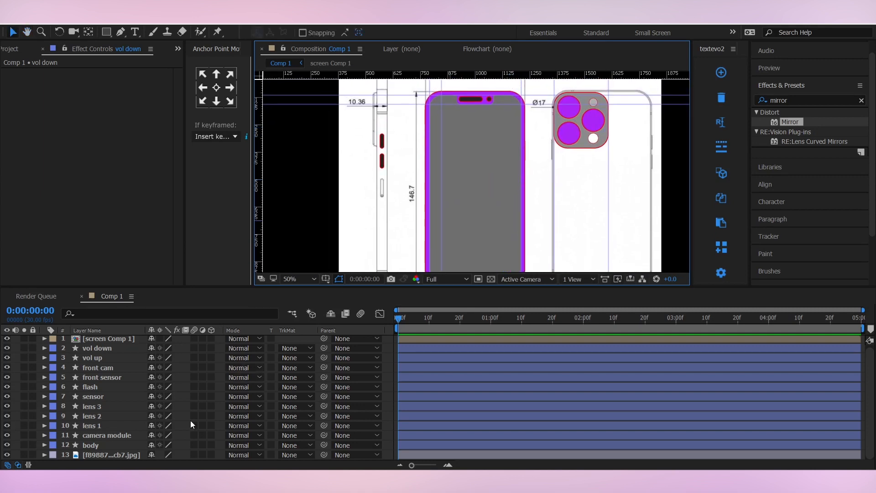
- Parent the camera module layer to the body layer
{"action": "left_click", "coordinate": [89, 445]}
{"action": "left_click", "coordinate": [105, 436]}
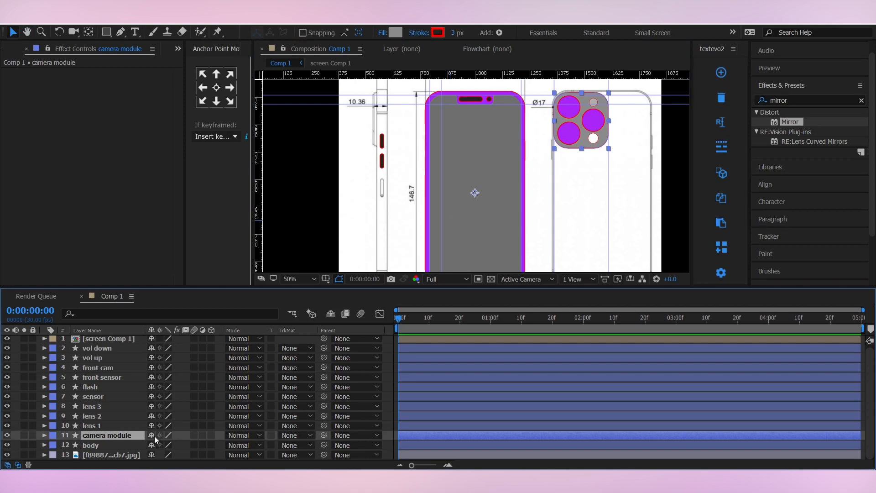
{"action": "left_click", "coordinate": [96, 445]}
{"action": "left_click", "coordinate": [482, 425]}
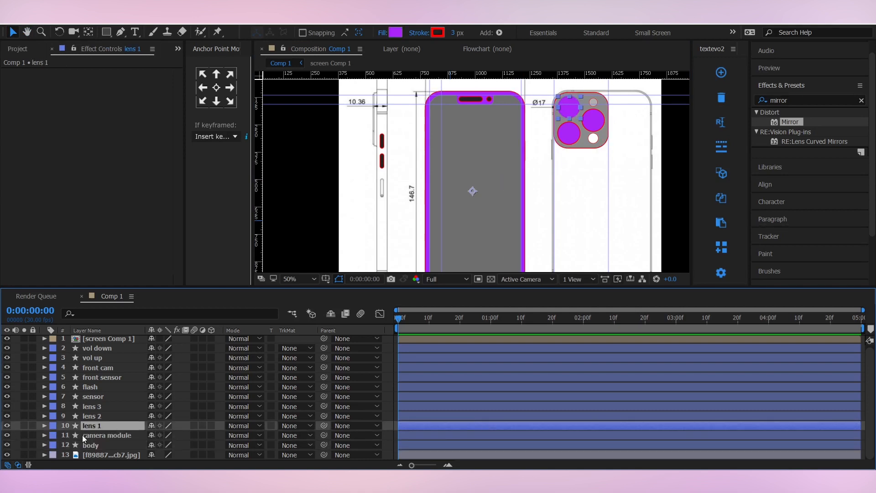
{"action": "left_click", "coordinate": [93, 435]}
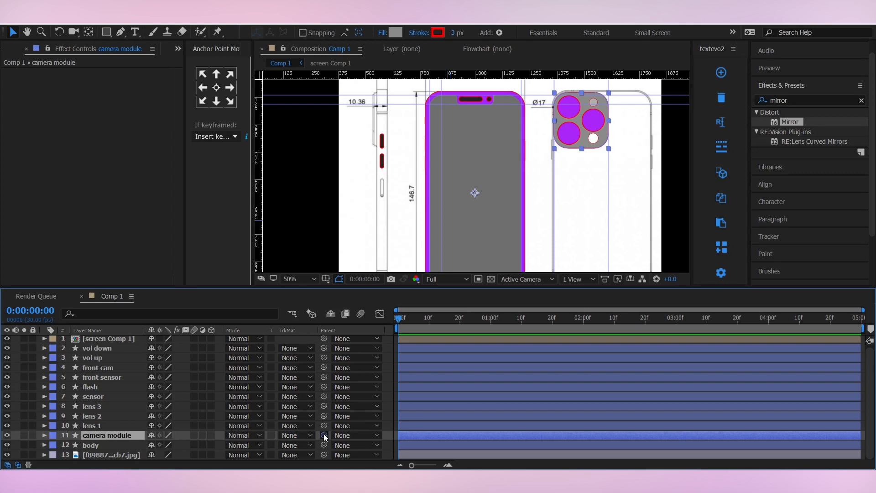
{"action": "left_click_drag", "start_coordinate": [324, 436], "coordinate": [96, 443]}
- Parent the lens 1, lens 2, lens 3, sensor and flash layers to the camera module layer
{"action": "left_click", "coordinate": [96, 427]}
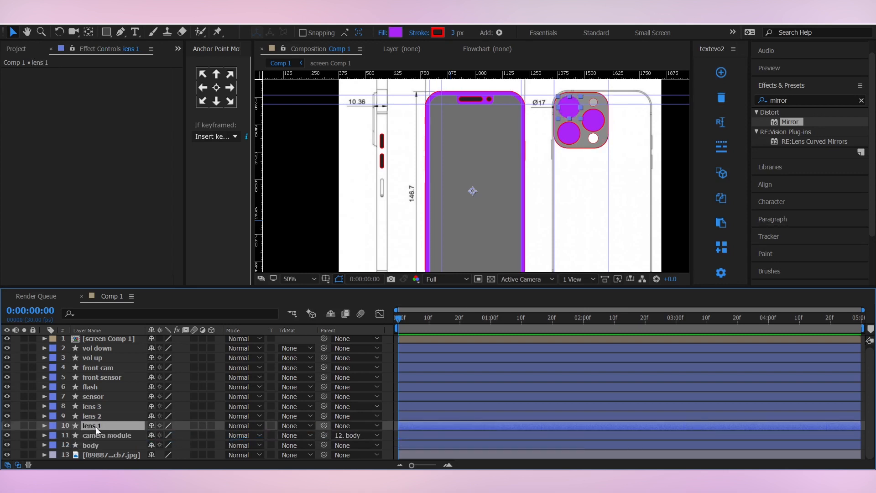
{"action": "left_click", "coordinate": [94, 387], "text": "shift"}
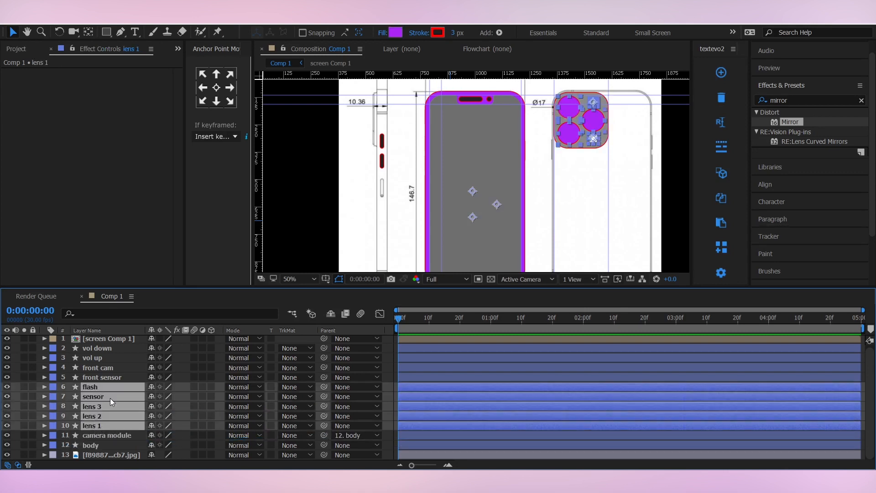
{"action": "left_click_drag", "start_coordinate": [323, 425], "coordinate": [108, 438]}
- Parent the front cam and front sensor layers to the body layer
{"action": "left_click", "coordinate": [95, 368]}
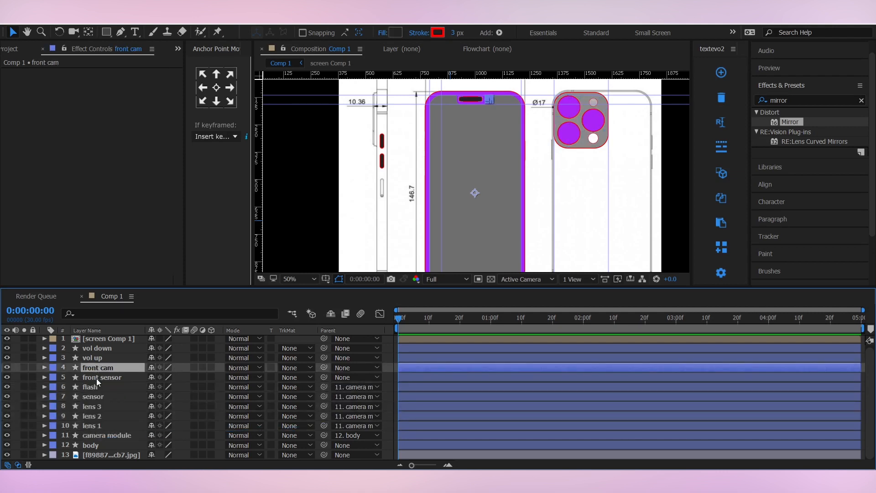
{"action": "left_click", "coordinate": [97, 378], "text": "shift"}
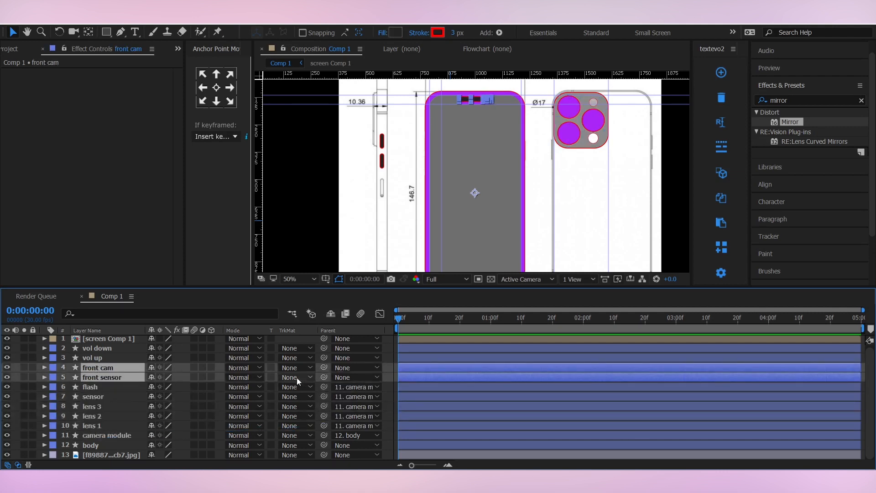
{"action": "left_click_drag", "start_coordinate": [324, 377], "coordinate": [92, 445]}
- Parent the vol down layer to vol up, and the vol up layer to body
{"action": "left_click", "coordinate": [95, 351]}
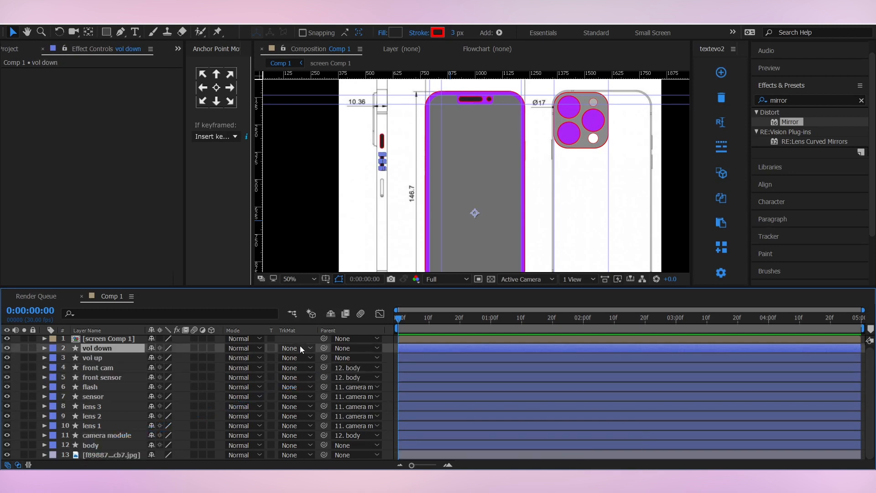
{"action": "left_click_drag", "start_coordinate": [325, 348], "coordinate": [92, 357]}
{"action": "left_click", "coordinate": [103, 361]}
{"action": "left_click_drag", "start_coordinate": [324, 358], "coordinate": [113, 445]}
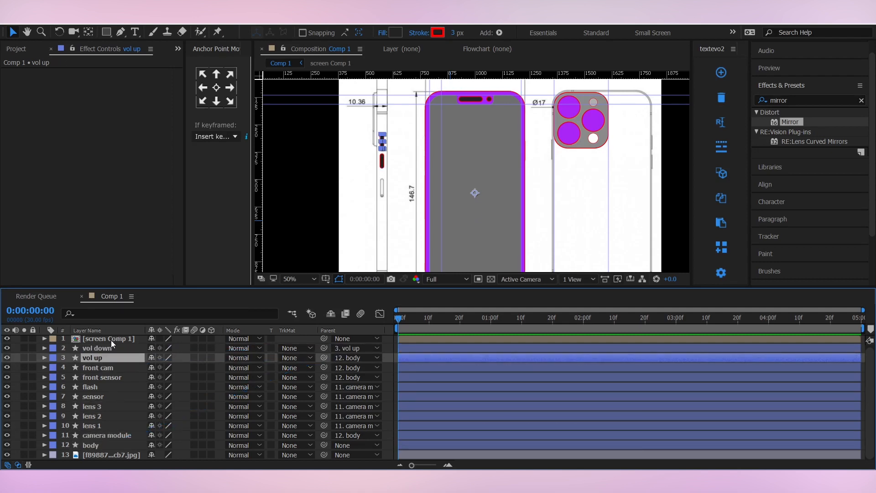
- Parent the screen Comp 1 layer to the body layer
{"action": "left_click", "coordinate": [111, 340]}
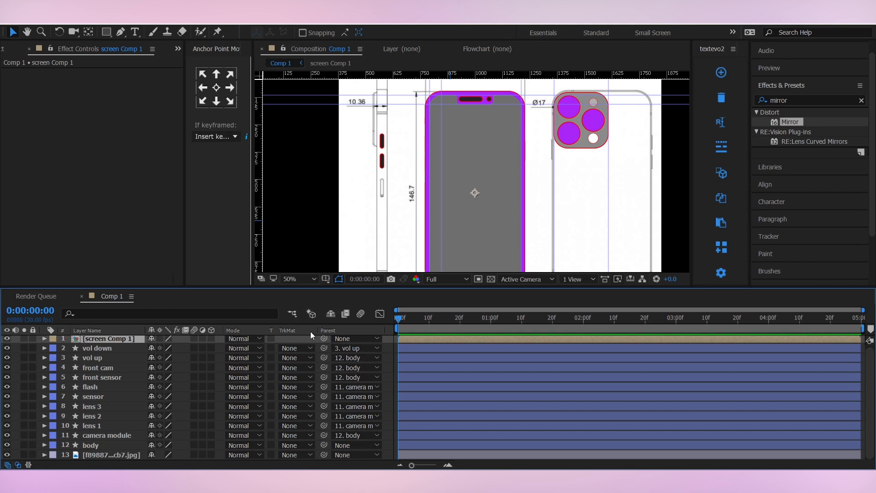
{"action": "left_click_drag", "start_coordinate": [324, 339], "coordinate": [94, 447]}
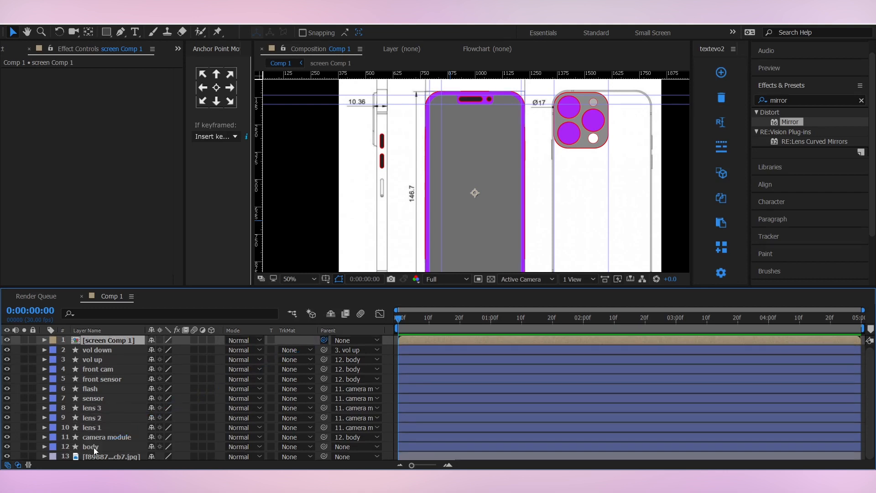
{"action": "left_click", "coordinate": [519, 379]}
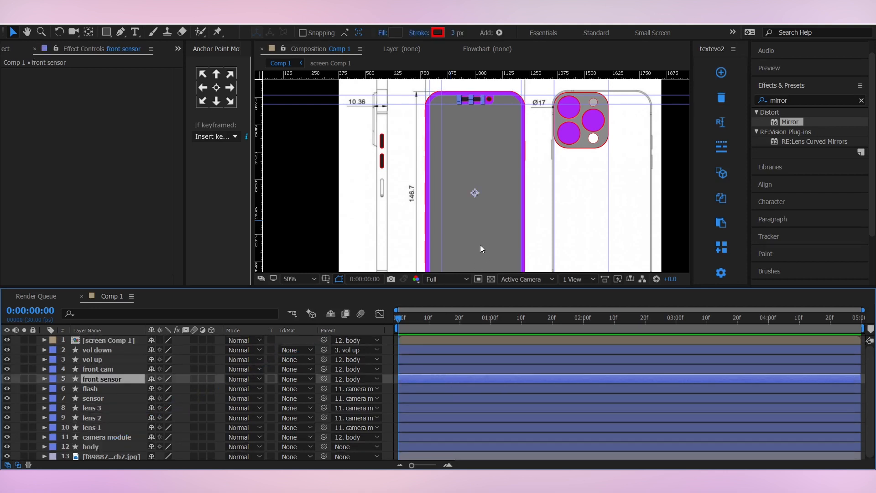
- Centre the anchor points of all the phone layers, from body up to screen Comp 1
{"action": "left_click", "coordinate": [418, 436]}
{"action": "left_click", "coordinate": [385, 427]}
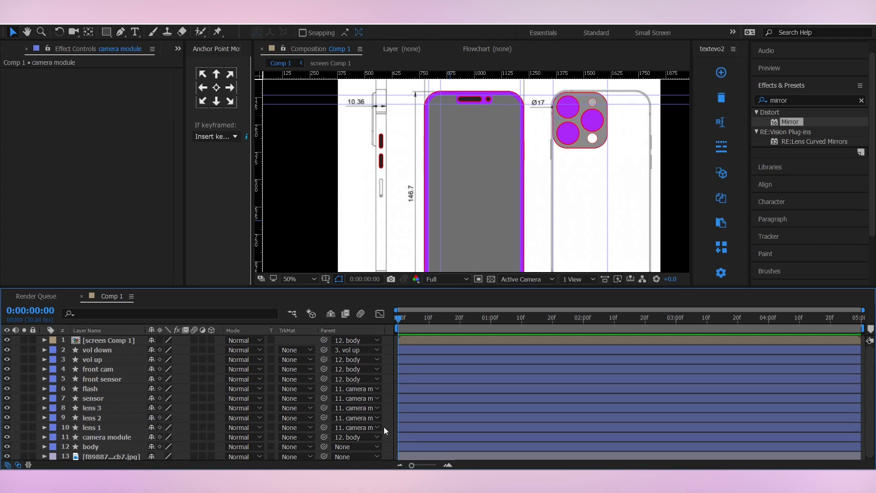
{"action": "left_click", "coordinate": [410, 449]}
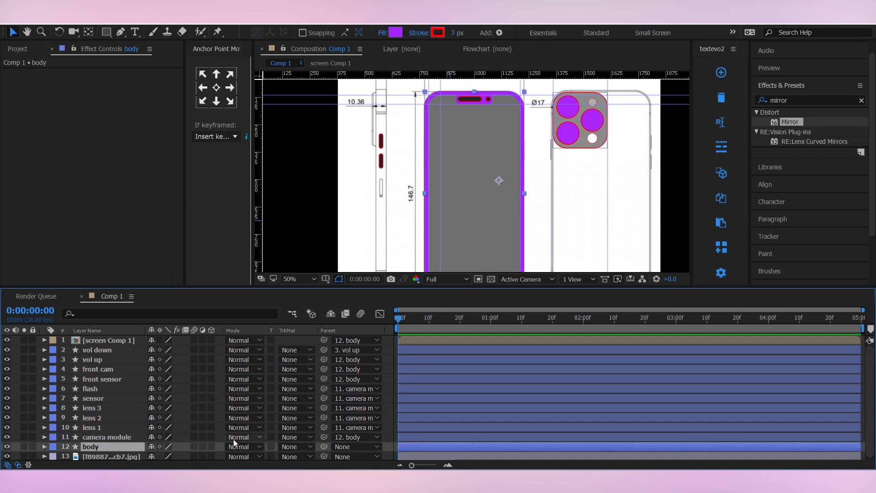
{"action": "left_click", "coordinate": [111, 340], "text": "shift"}
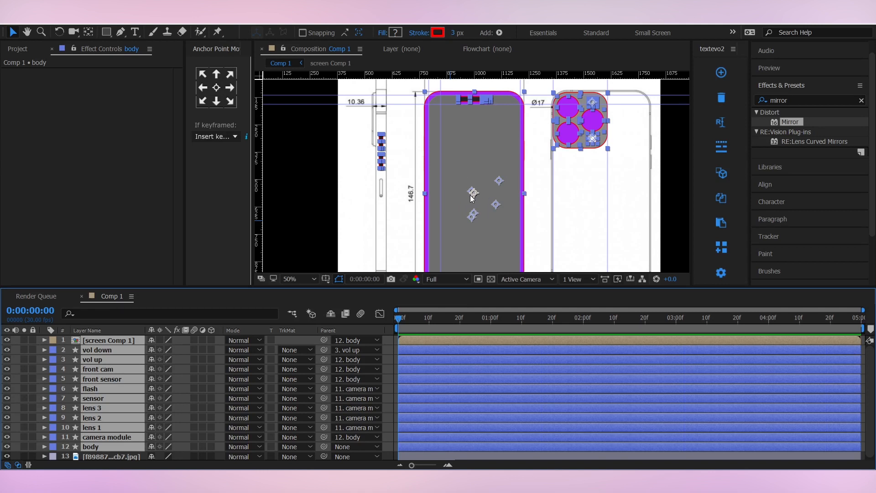
{"action": "left_click", "coordinate": [217, 88]}
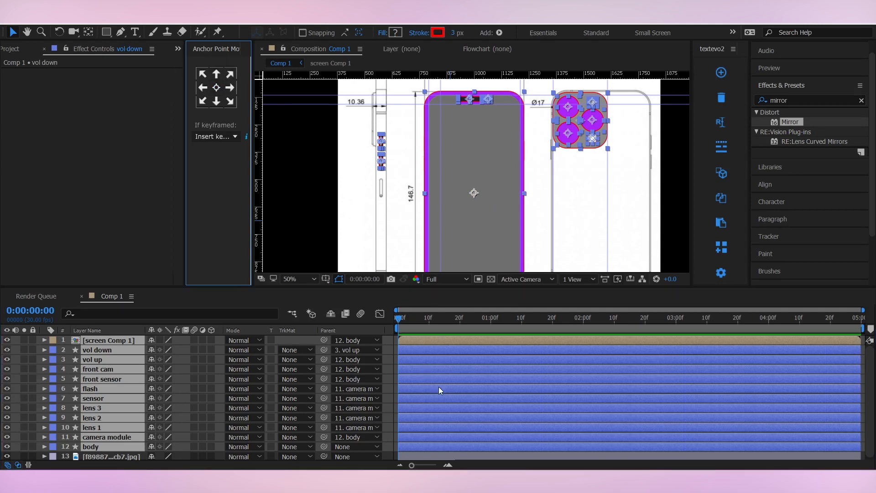
{"action": "left_click", "coordinate": [387, 378]}
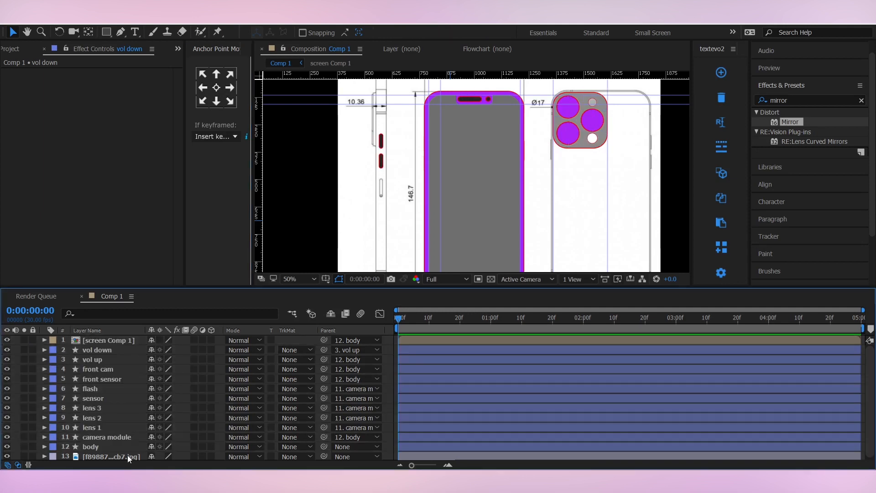
- Move the camera module layer from the blueprint's back view onto the upper right corner of the phone's front view
{"action": "left_click", "coordinate": [99, 435]}
{"action": "key", "text": "shift+Left"}
{"action": "key", "text": "shift+Left"}
{"action": "key", "text": "shift+Left"}
{"action": "key", "text": "shift+Left"}
{"action": "key", "text": "shift+Left"}
{"action": "key", "text": "shift+Left"}
{"action": "key", "text": "shift+Left"}
{"action": "key", "text": "shift+Left"}
{"action": "key", "text": "shift+Left"}
{"action": "key", "text": "shift+Left"}
{"action": "key", "text": "shift+Left"}
{"action": "key", "text": "shift+Left"}
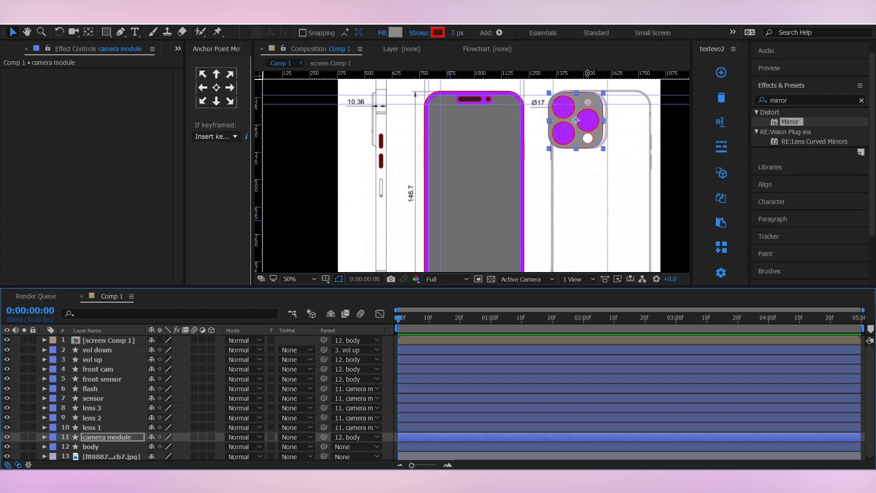
{"action": "key", "text": "shift+Left"}
{"action": "key", "text": "shift+Left"}
{"action": "key", "text": "shift+Left"}
{"action": "key", "text": "shift+Left"}
{"action": "key", "text": "shift+Left"}
{"action": "key", "text": "shift+Left"}
{"action": "key", "text": "shift+Left"}
{"action": "key", "text": "shift+Left"}
{"action": "key", "text": "shift+Left"}
{"action": "key", "text": "shift+Left"}
{"action": "key", "text": "shift+Left"}
{"action": "key", "text": "shift+Left"}
{"action": "key", "text": "shift+Left"}
{"action": "key", "text": "shift+Left"}
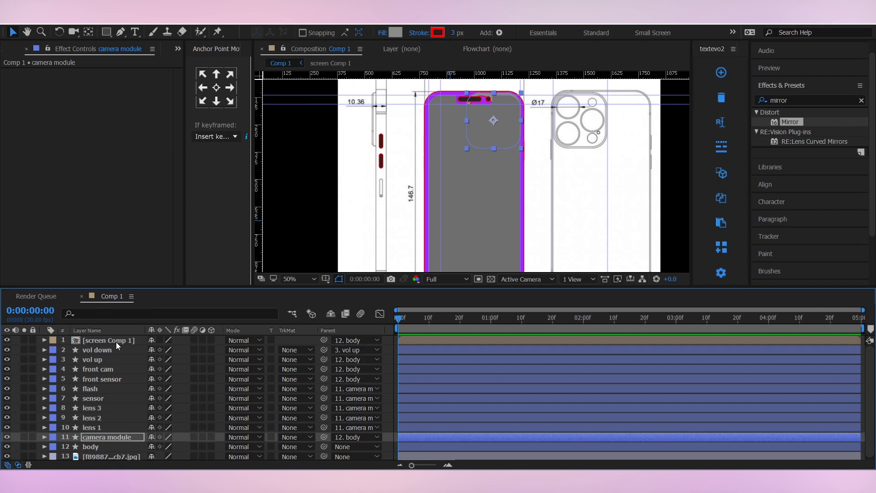
- Reorder the screen Comp 1 layer so it sits between the camera module and body layers
{"action": "left_click_drag", "start_coordinate": [116, 342], "coordinate": [97, 441]}
{"action": "left_click_drag", "start_coordinate": [518, 145], "coordinate": [458, 237]}
{"action": "scroll", "coordinate": [524, 157], "scroll_direction": "up", "scroll_amount": 2}
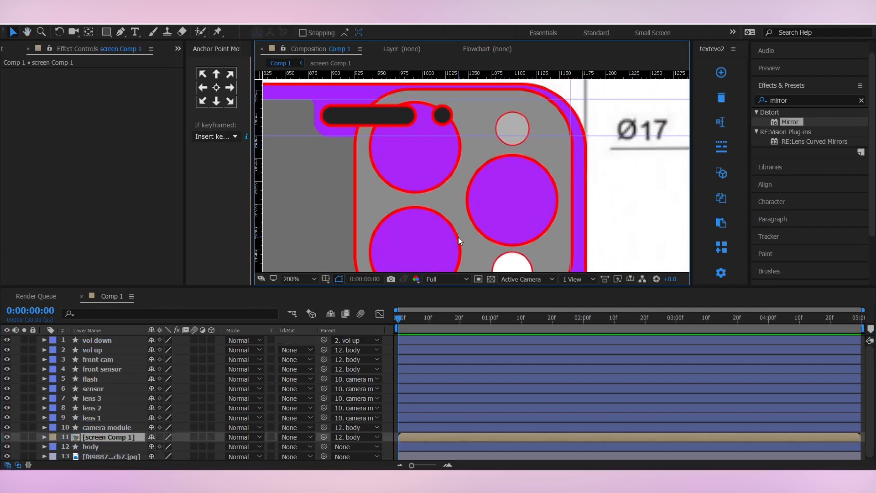
- Nudge the camera module slightly right and down to fit it inside the body's upper right corner
{"action": "left_click", "coordinate": [102, 426]}
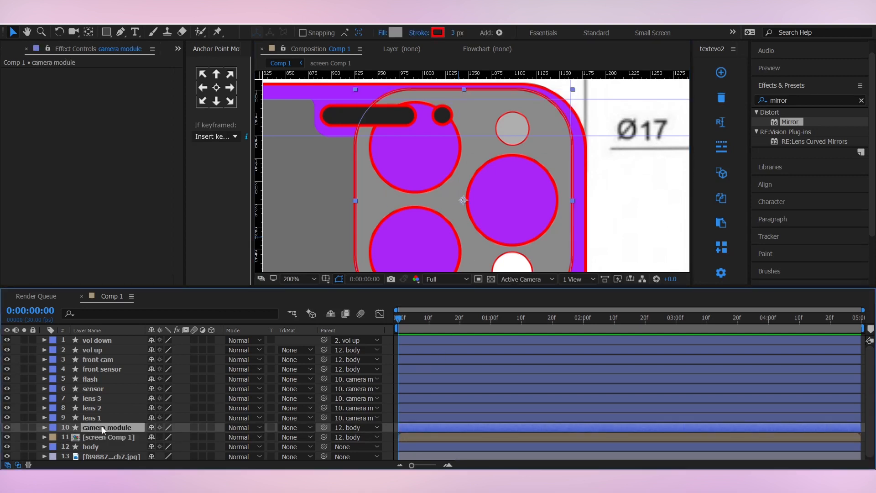
{"action": "key", "text": "shift+Right"}
{"action": "key", "text": "shift+Right"}
{"action": "key", "text": "shift+Left"}
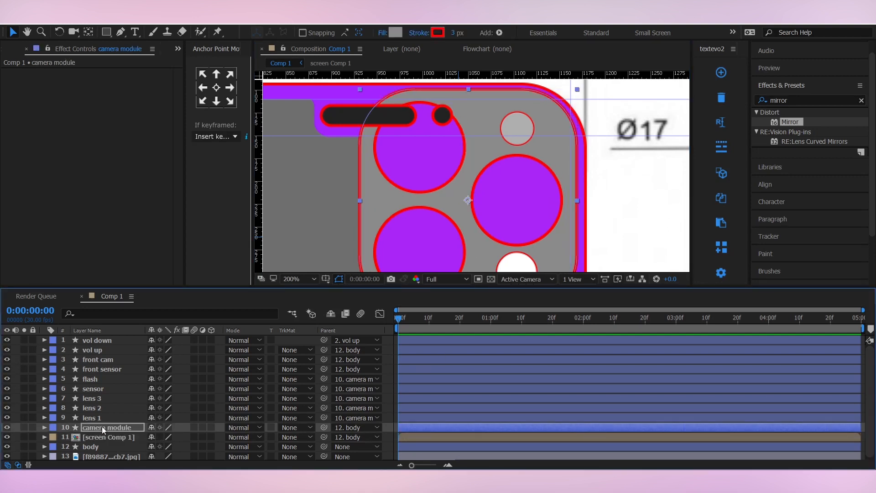
{"action": "key", "text": "shift+Down"}
{"action": "key", "text": "shift+Right"}
{"action": "key", "text": "Left"}
{"action": "key", "text": "Left"}
{"action": "key", "text": "Left"}
{"action": "key", "text": "Left"}
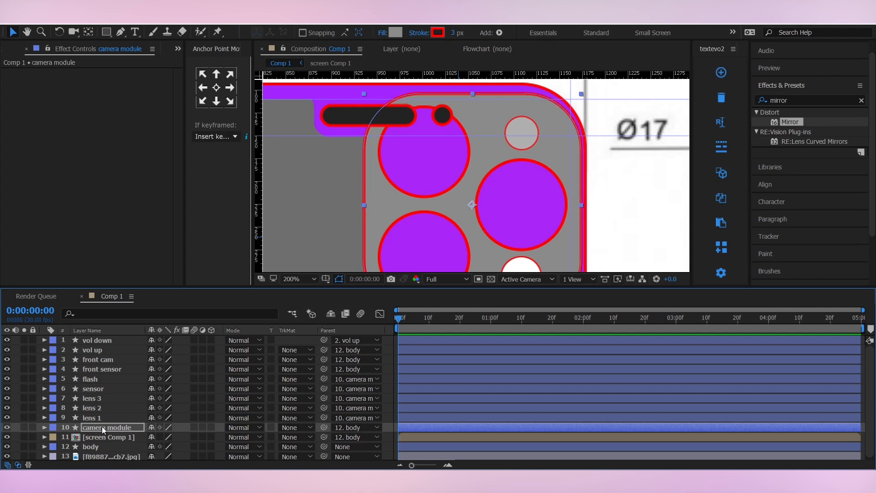
- Hide the guides and rulers in the composition view
{"action": "key", "text": "comma"}
{"action": "key", "text": "comma"}
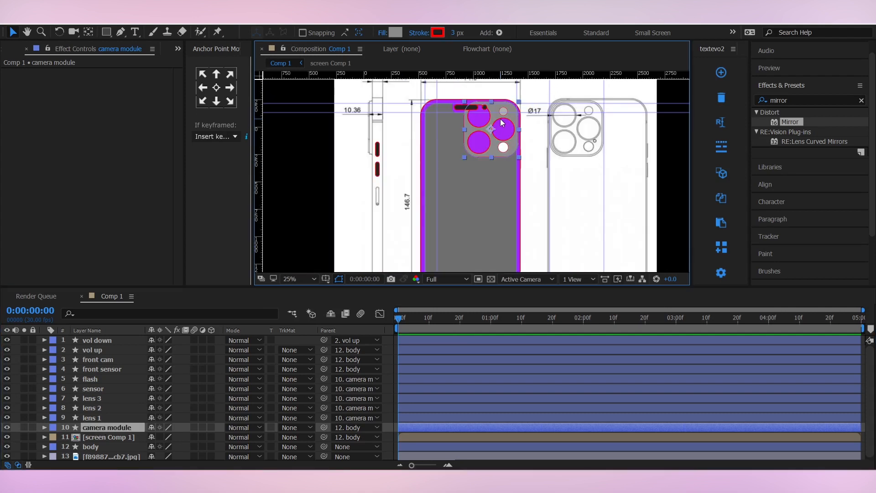
{"action": "key", "text": "comma"}
{"action": "key", "text": "comma"}
{"action": "left_click", "coordinate": [326, 279]}
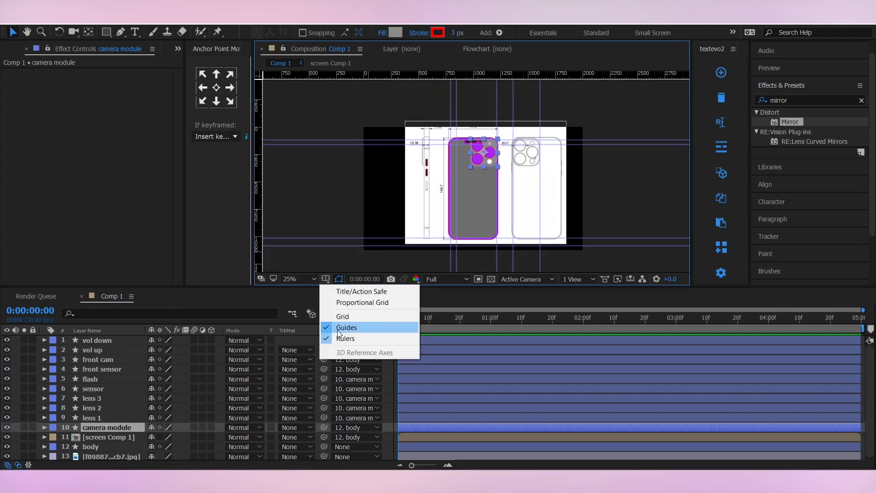
{"action": "left_click", "coordinate": [340, 326]}
{"action": "left_click", "coordinate": [325, 278]}
{"action": "left_click", "coordinate": [340, 338]}
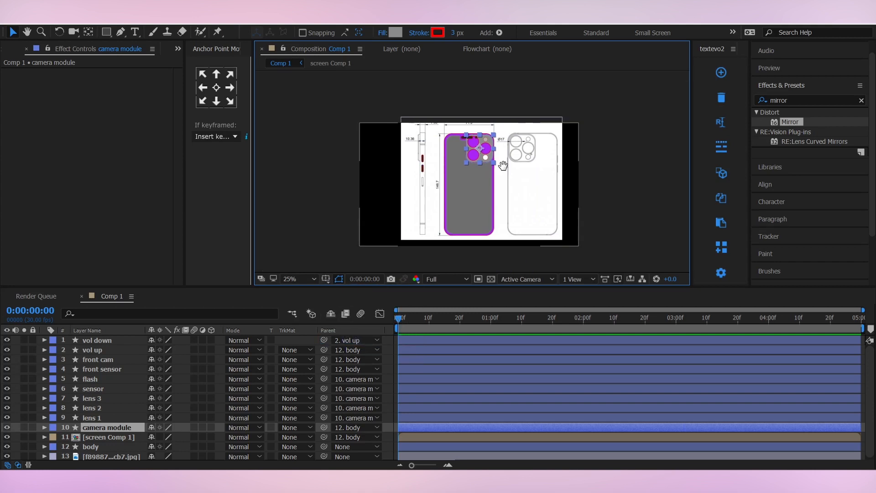
{"action": "left_click", "coordinate": [387, 396]}
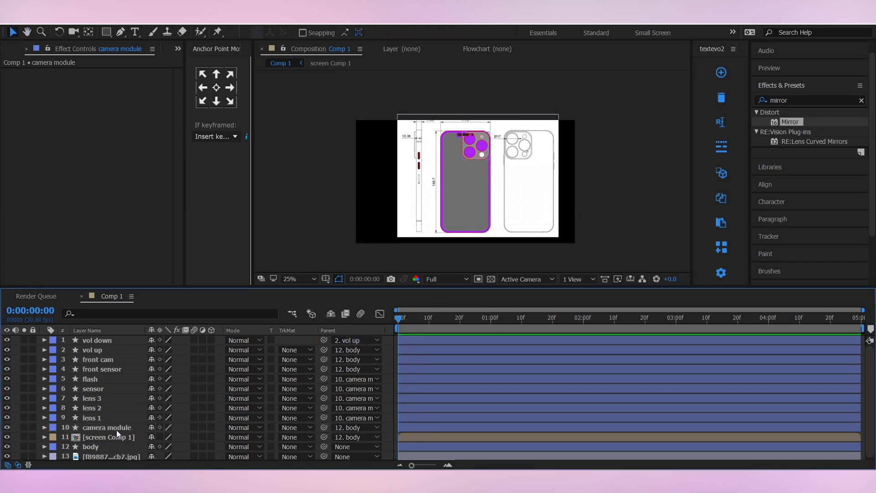
- Turn all the phone layers, from body up to vol down, into 3D layers
{"action": "left_click", "coordinate": [100, 446]}
{"action": "left_click", "coordinate": [109, 340], "text": "shift"}
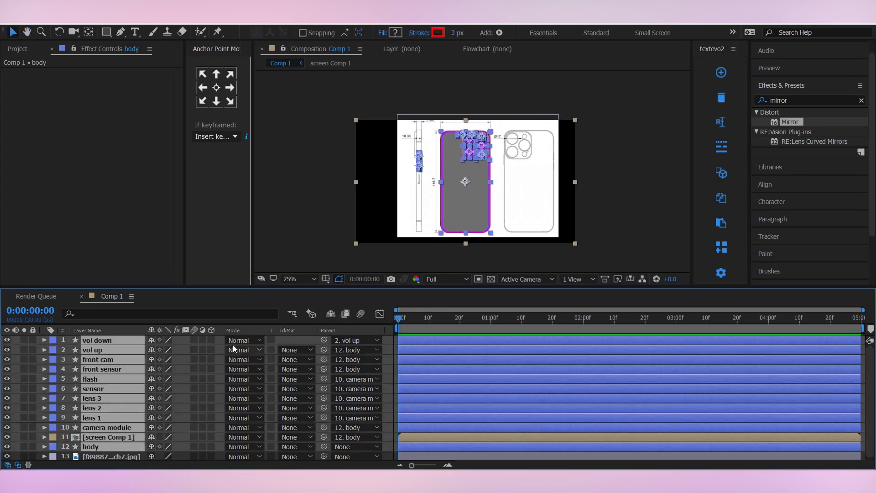
{"action": "left_click", "coordinate": [211, 340]}
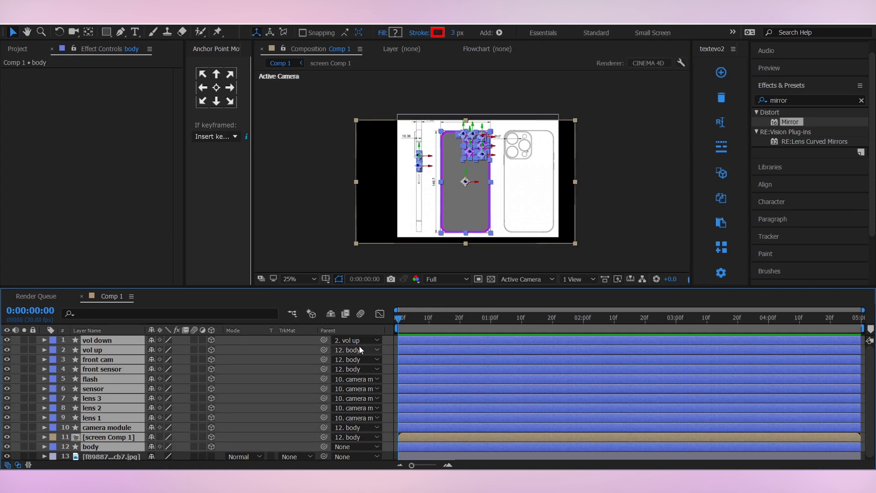
{"action": "left_click", "coordinate": [390, 339]}
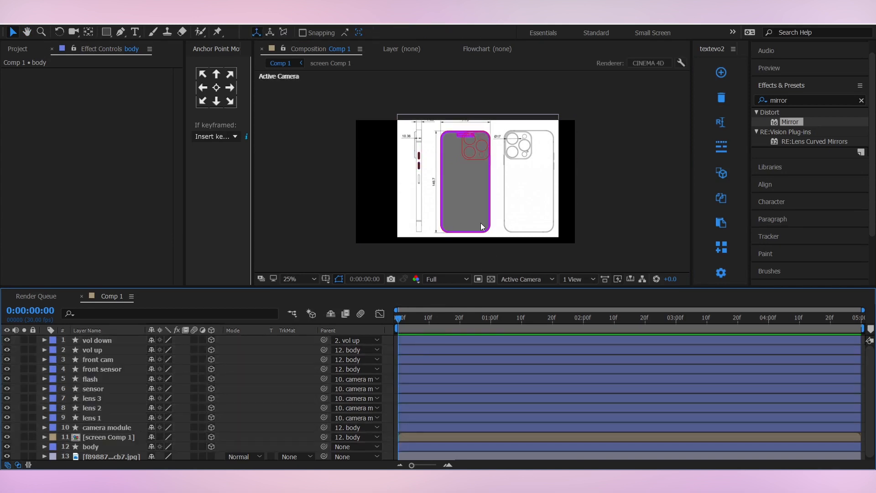
- Set Comp 1's 3D renderer to CINEMA 4D in the composition settings
{"action": "scroll", "coordinate": [502, 183], "scroll_direction": "up", "scroll_amount": 2}
{"action": "key", "text": "space"}
{"action": "left_click_drag", "start_coordinate": [510, 156], "coordinate": [507, 176]}
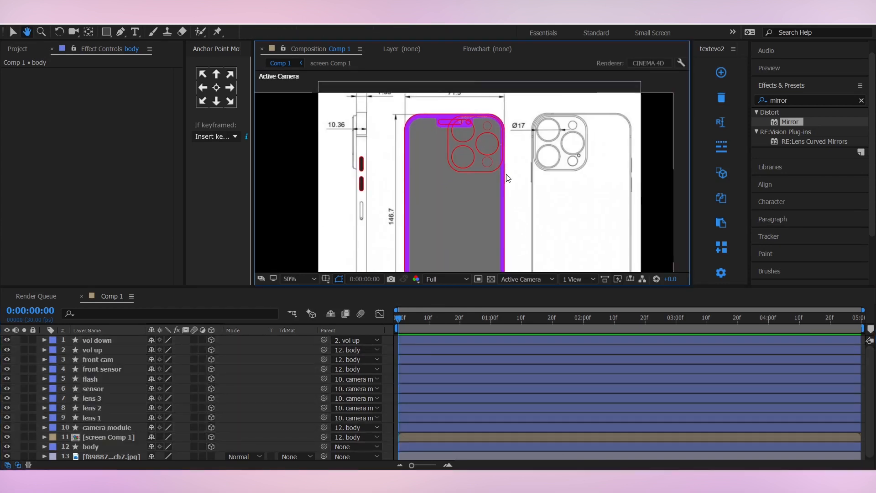
{"action": "right_click", "coordinate": [386, 341]}
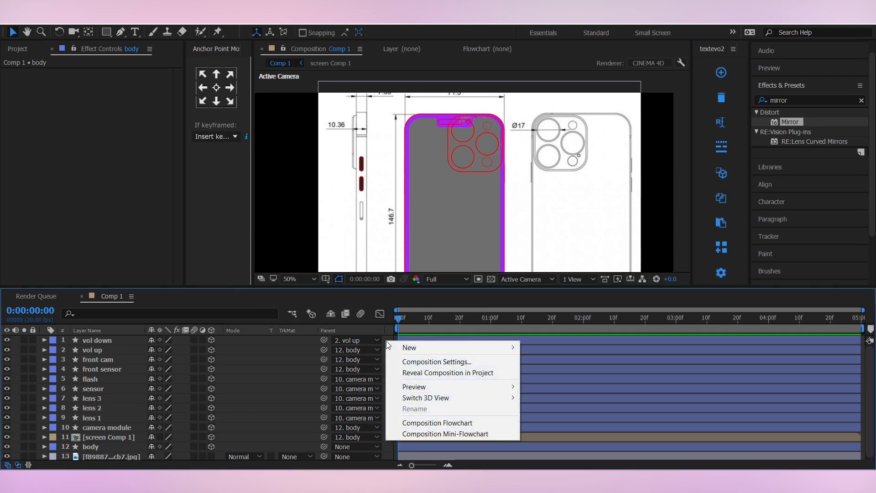
{"action": "left_click", "coordinate": [407, 364]}
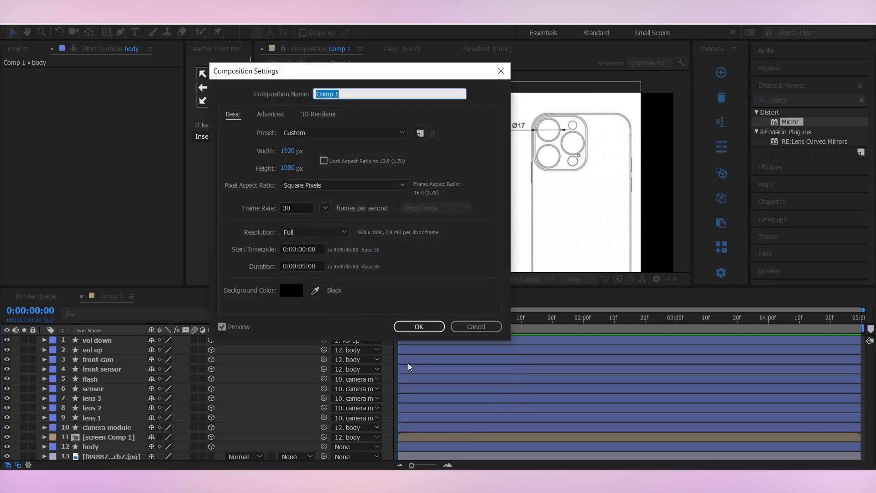
{"action": "left_click", "coordinate": [313, 113]}
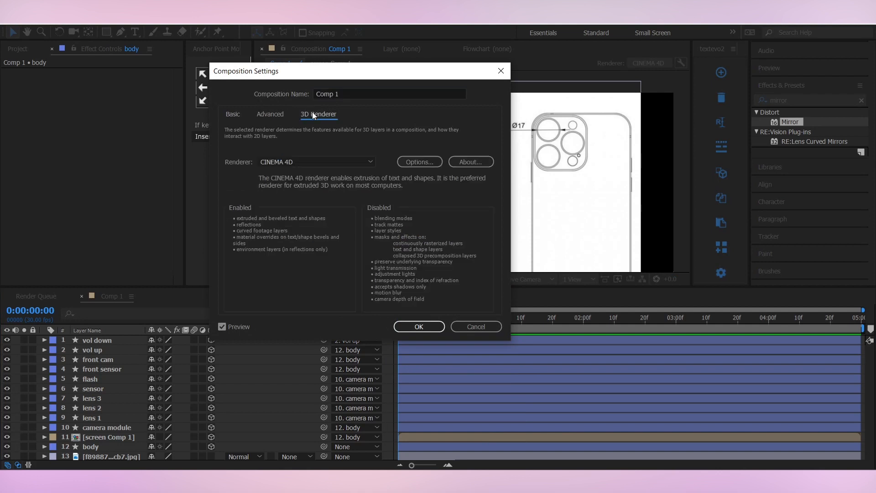
{"action": "left_click", "coordinate": [300, 162]}
{"action": "left_click", "coordinate": [292, 168]}
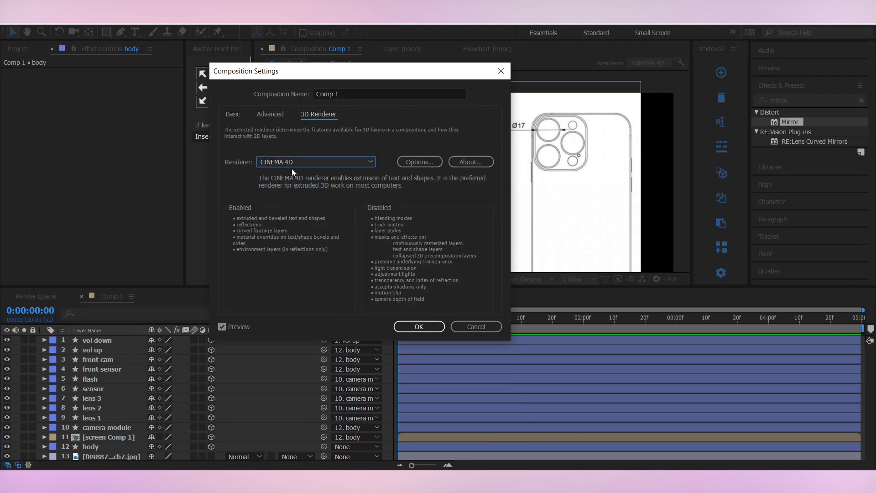
{"action": "left_click", "coordinate": [292, 165]}
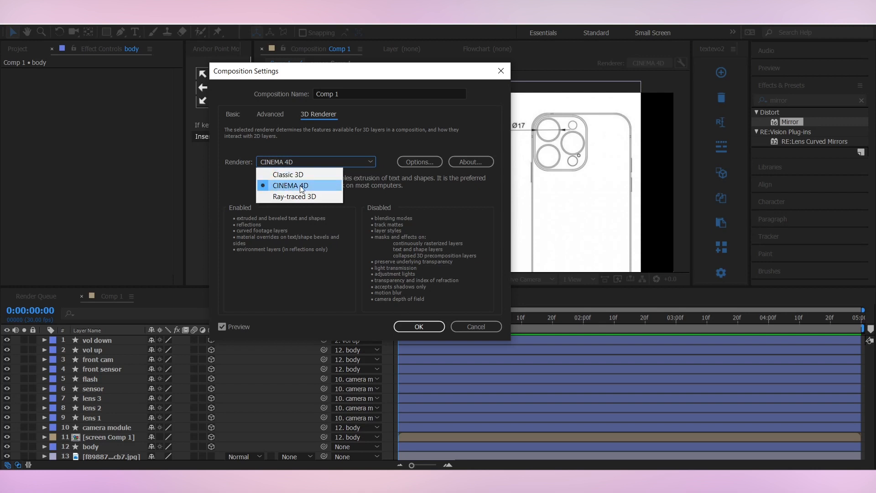
{"action": "left_click", "coordinate": [301, 186]}
{"action": "left_click", "coordinate": [416, 326]}
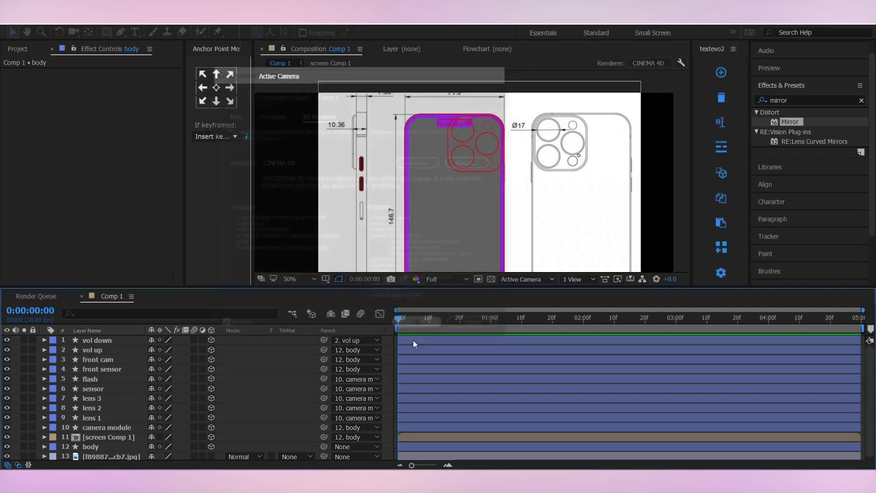
- Set the body layer's Y Rotation to -90° to turn the phone side-on
{"action": "key", "text": "h"}
{"action": "key", "text": "v"}
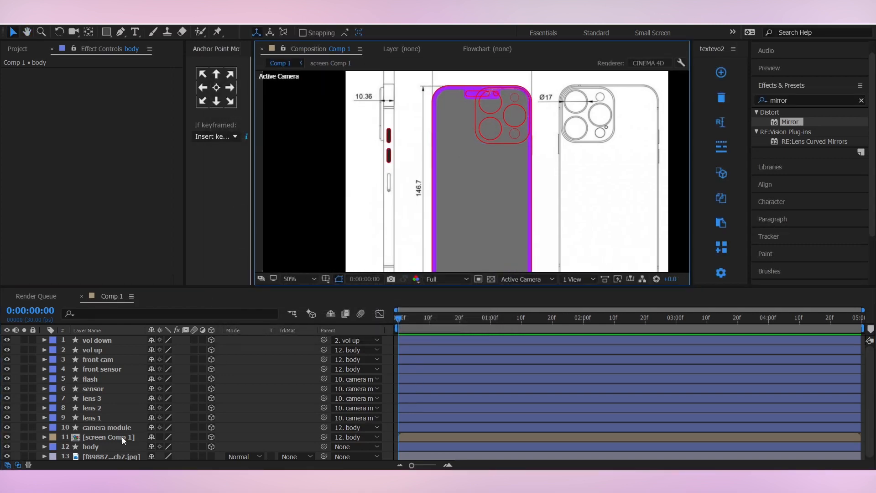
{"action": "left_click", "coordinate": [95, 445]}
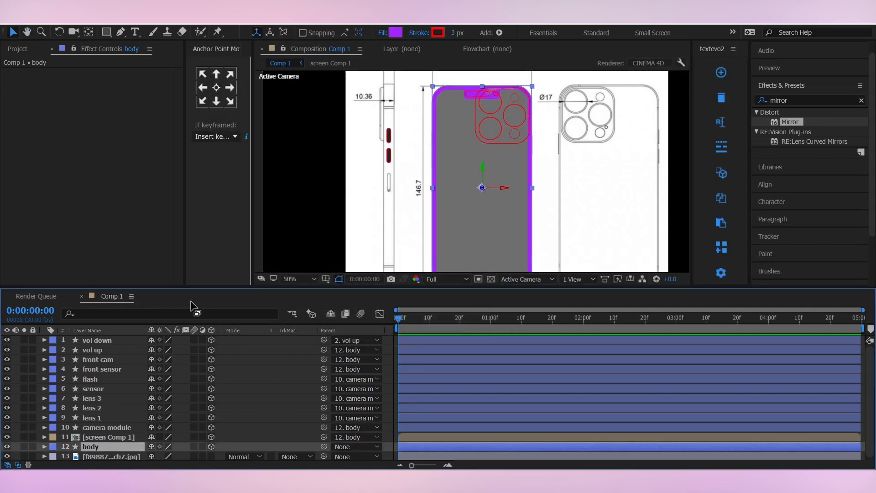
{"action": "key", "text": "r"}
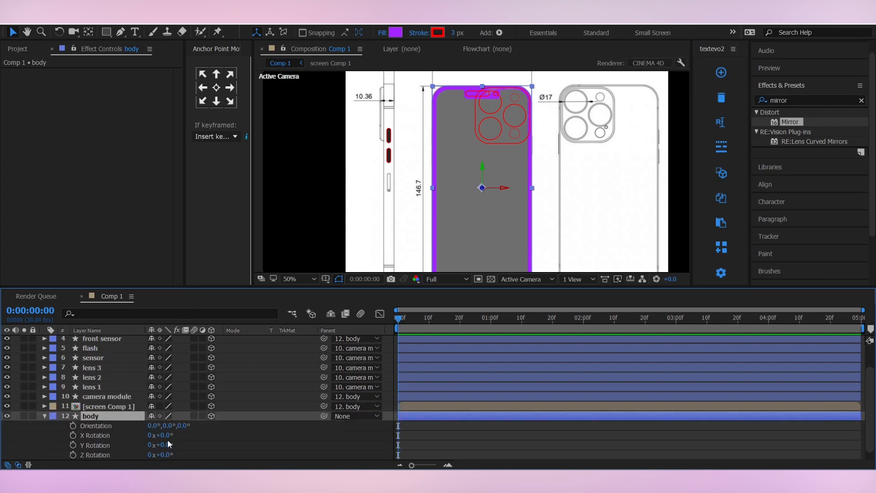
{"action": "left_click_drag", "start_coordinate": [167, 447], "coordinate": [140, 447]}
{"action": "left_click", "coordinate": [166, 446]}
{"action": "type", "text": "-90"}
{"action": "key", "text": "Return"}
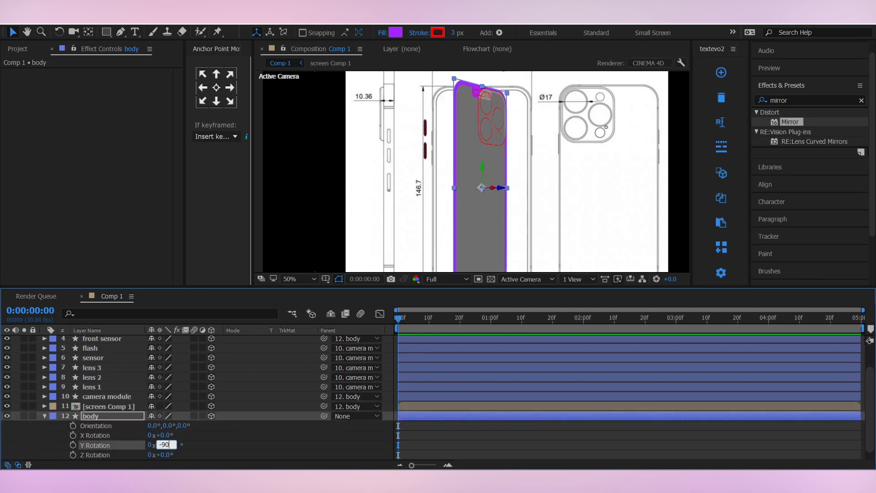
- Set the body layer's Extrusion Depth to 38 in its geometry options
{"action": "scroll", "coordinate": [94, 435], "scroll_direction": "down", "scroll_amount": 1}
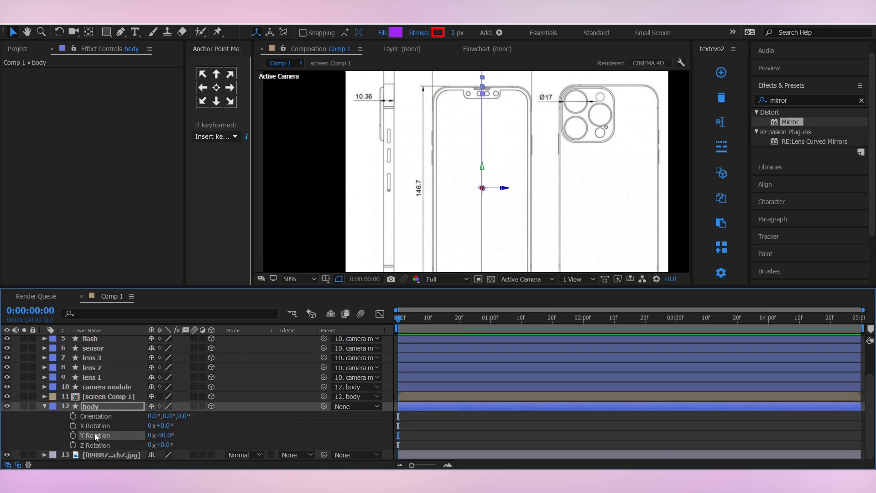
{"action": "left_click", "coordinate": [45, 406]}
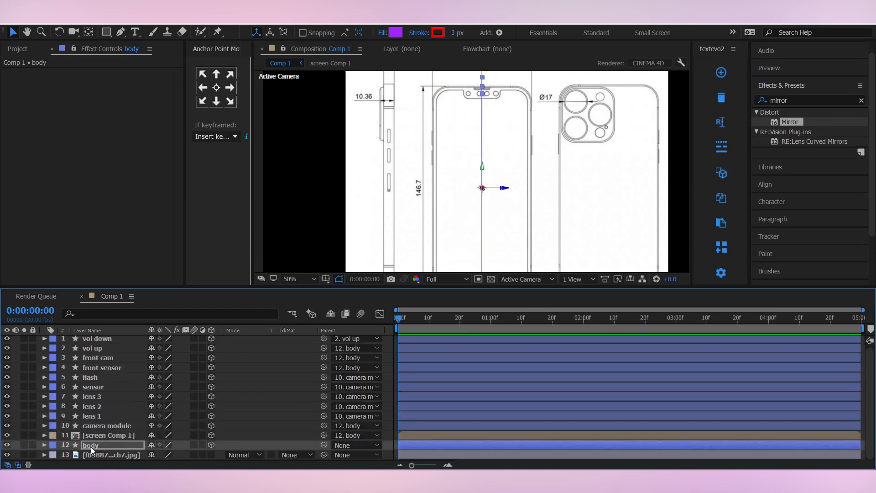
{"action": "left_click", "coordinate": [44, 443]}
{"action": "scroll", "coordinate": [60, 431], "scroll_direction": "down", "scroll_amount": 1}
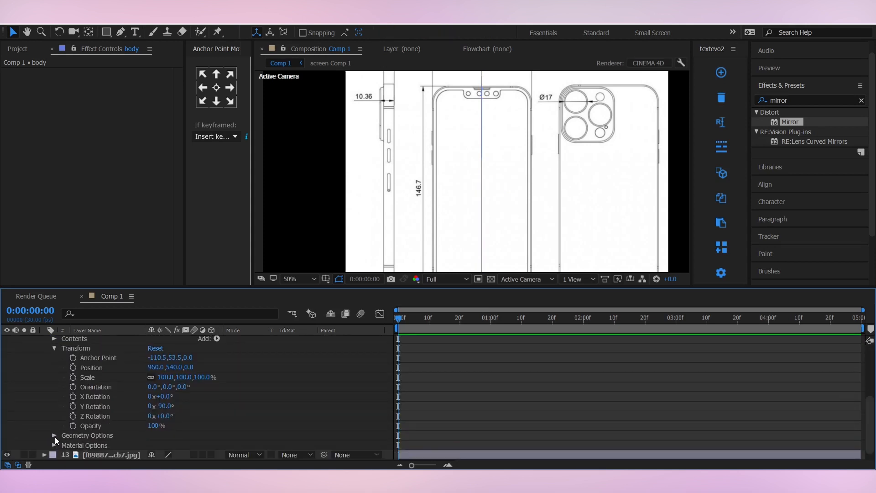
{"action": "left_click", "coordinate": [54, 436]}
{"action": "scroll", "coordinate": [136, 433], "scroll_direction": "down", "scroll_amount": 2}
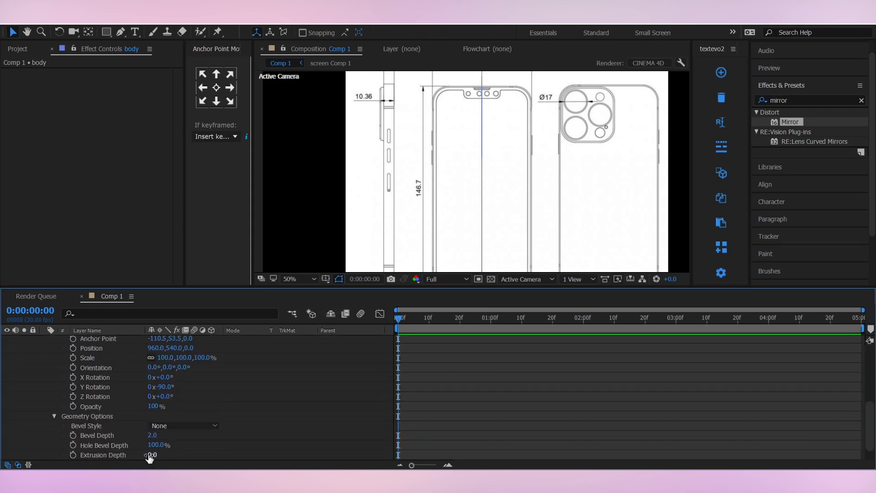
{"action": "left_click_drag", "start_coordinate": [149, 456], "coordinate": [192, 455]}
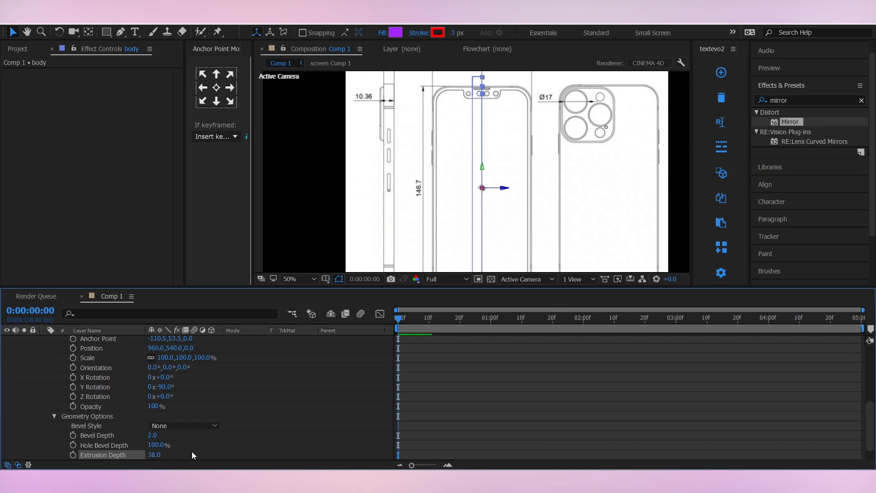
{"action": "scroll", "coordinate": [422, 409], "scroll_direction": "down", "scroll_amount": 2}
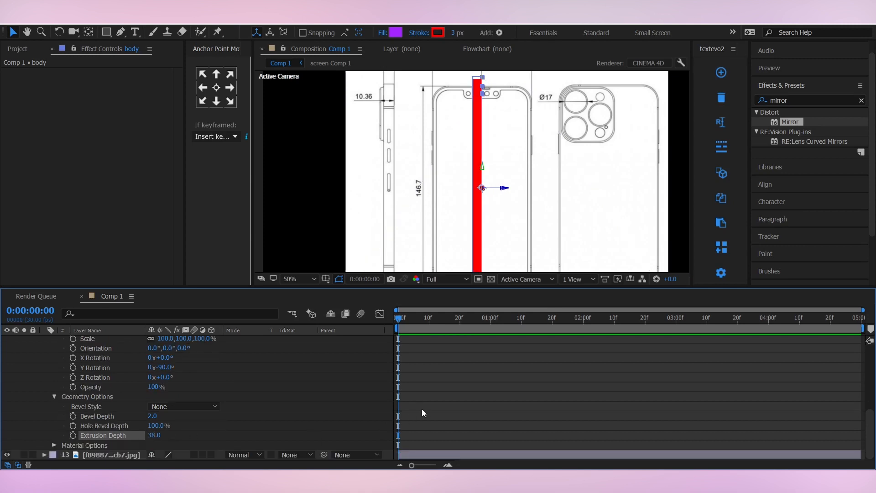
- Line up the blueprint's side view with the side-on body and set the body layer's Extrusion Depth to 42
{"action": "left_click", "coordinate": [117, 456]}
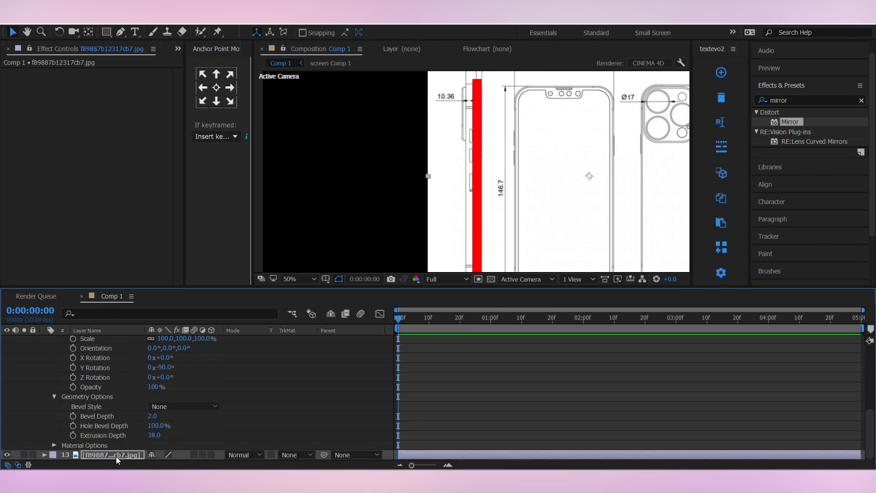
{"action": "scroll", "coordinate": [487, 194], "scroll_direction": "up", "scroll_amount": 2}
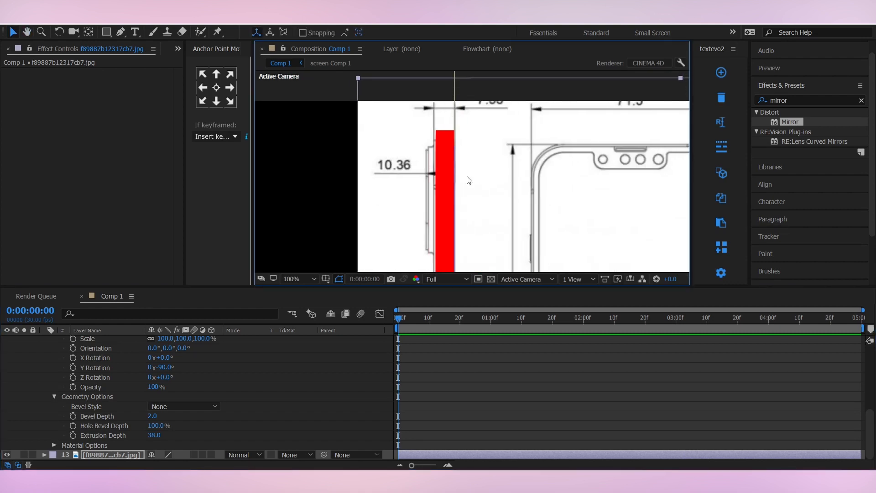
{"action": "left_click", "coordinate": [154, 435]}
{"action": "type", "text": "42"}
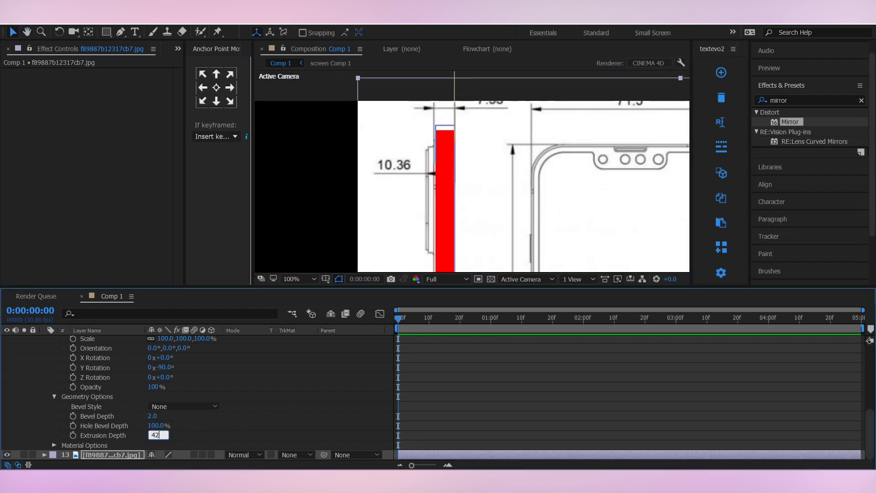
{"action": "key", "text": "Return"}
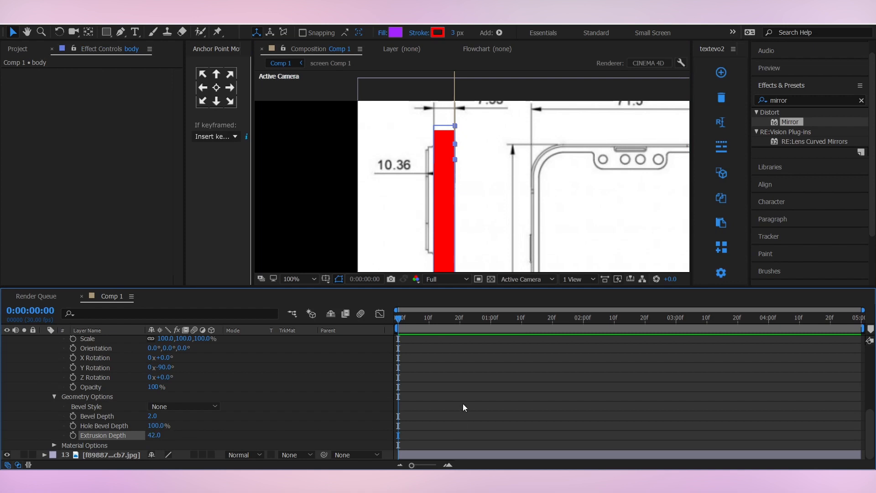
{"action": "scroll", "coordinate": [312, 417], "scroll_direction": "up", "scroll_amount": 3}
{"action": "left_click", "coordinate": [44, 378]}
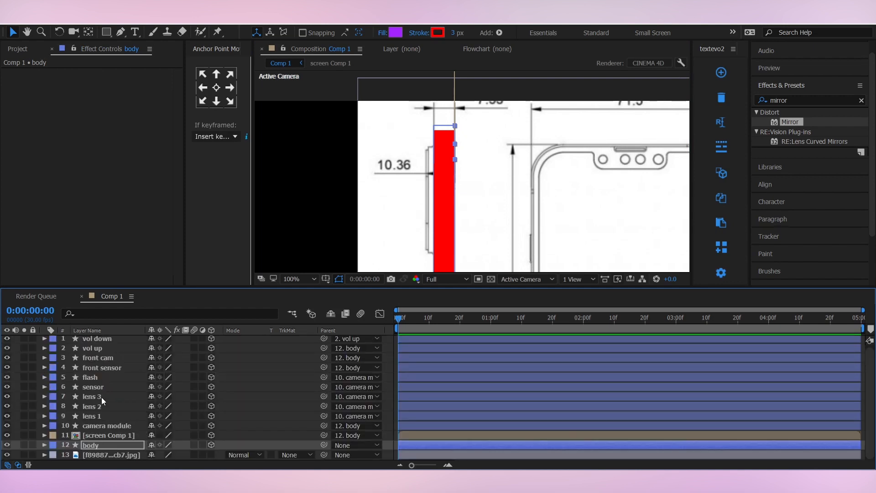
- Set the body layer's Y Rotation to 0° to face the phone forward
{"action": "left_click", "coordinate": [103, 426]}
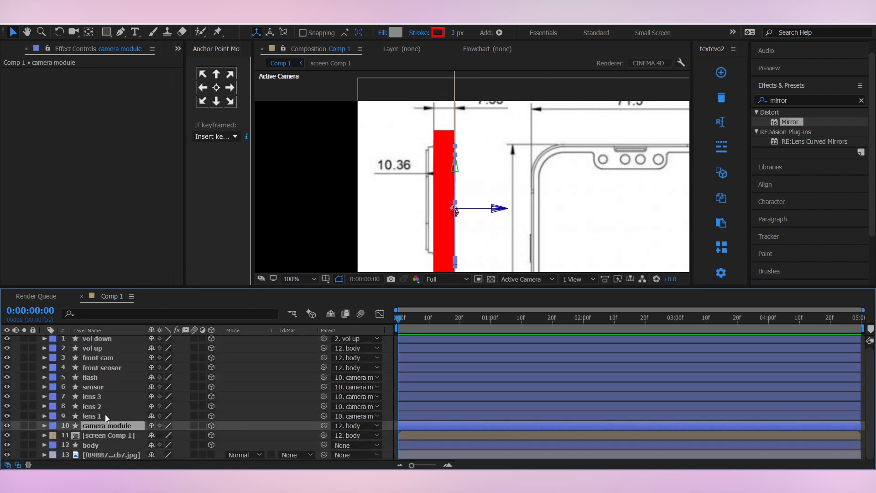
{"action": "left_click", "coordinate": [106, 445]}
{"action": "key", "text": "r"}
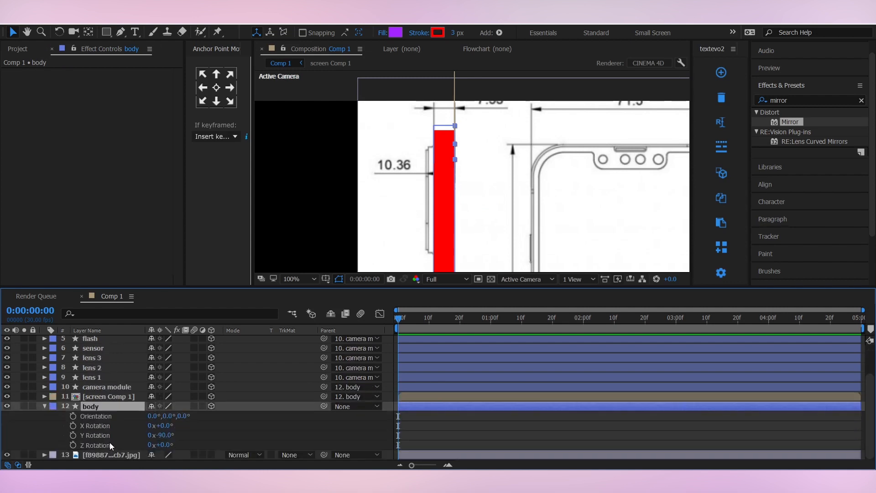
{"action": "left_click", "coordinate": [165, 435]}
{"action": "type", "text": "0"}
{"action": "key", "text": "Return"}
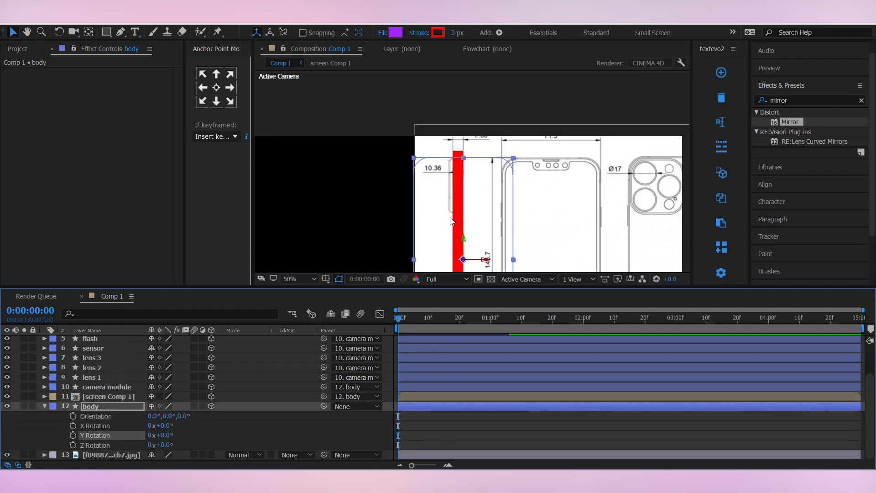
{"action": "key", "text": "comma"}
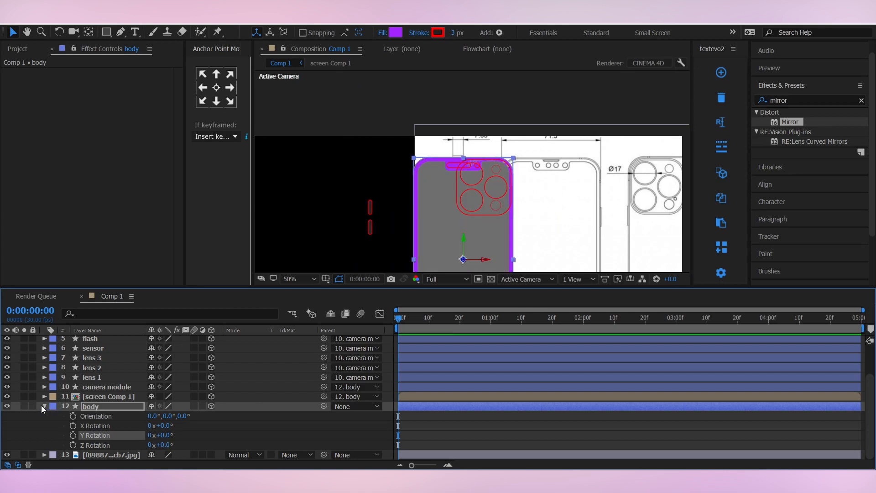
{"action": "left_click", "coordinate": [44, 405]}
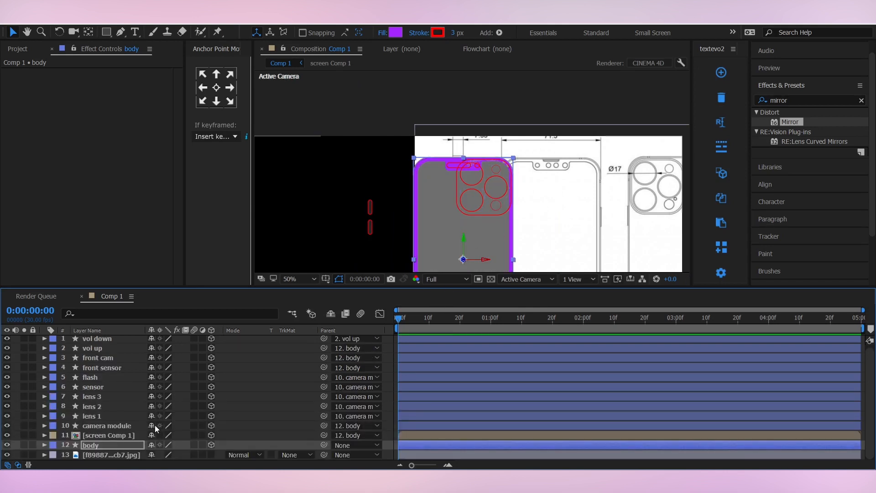
- Set the camera module layer's Y Rotation to -180° so it faces the back of the phone
{"action": "left_click", "coordinate": [105, 425]}
{"action": "scroll", "coordinate": [151, 415], "scroll_direction": "down", "scroll_amount": 1}
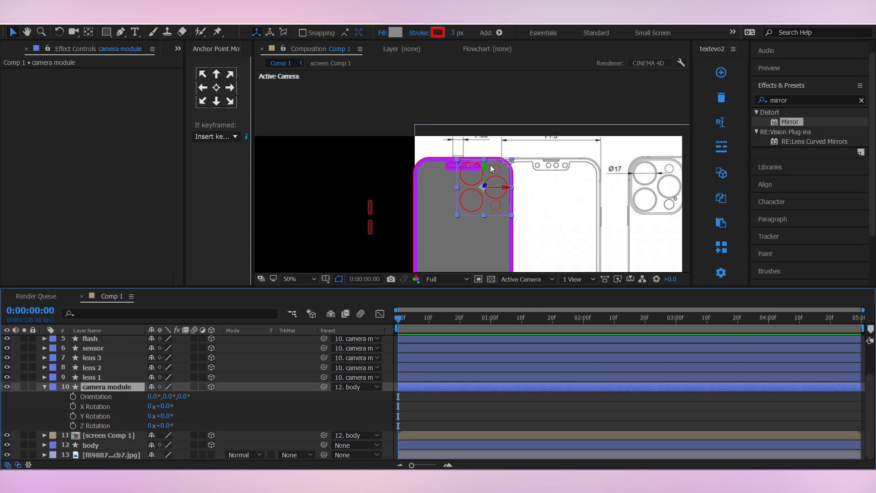
{"action": "left_click_drag", "start_coordinate": [160, 416], "coordinate": [87, 416]}
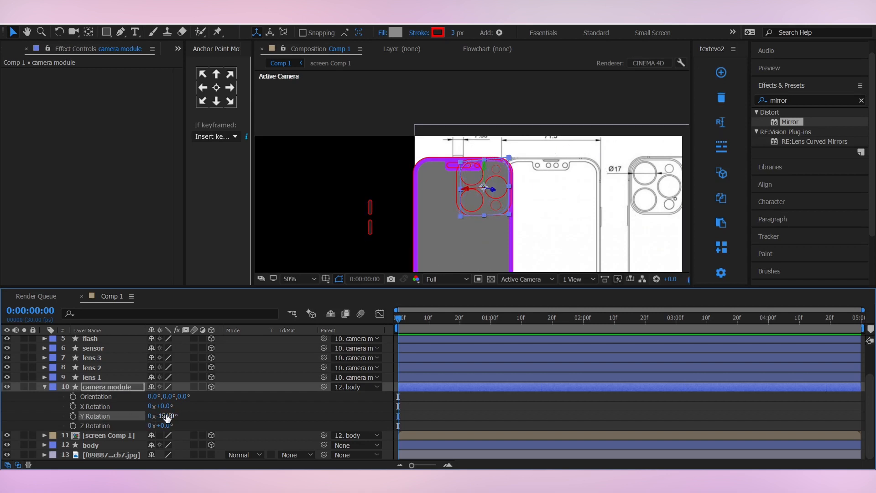
{"action": "left_click", "coordinate": [167, 416]}
{"action": "type", "text": "-180"}
{"action": "key", "text": "Return"}
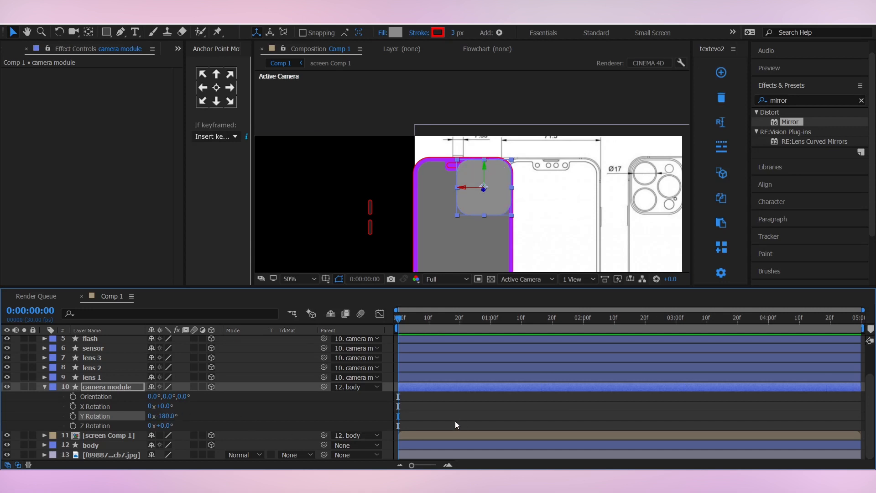
{"action": "left_click", "coordinate": [420, 404]}
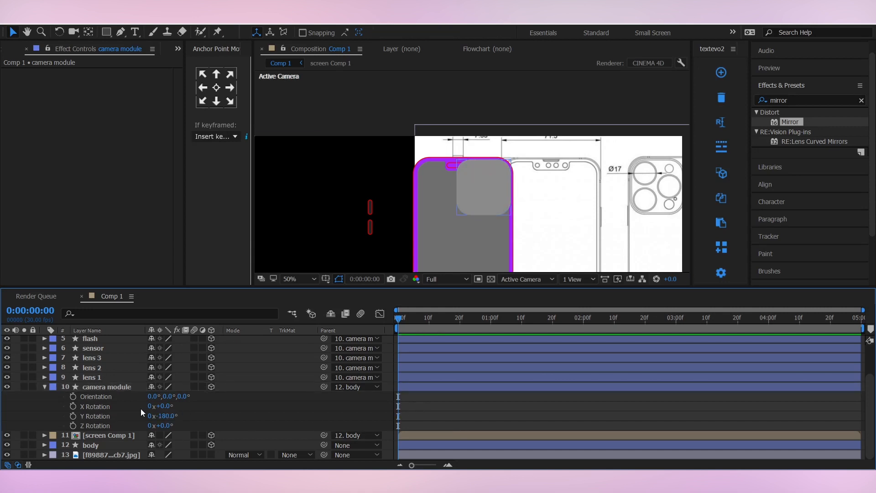
{"action": "left_click", "coordinate": [42, 386]}
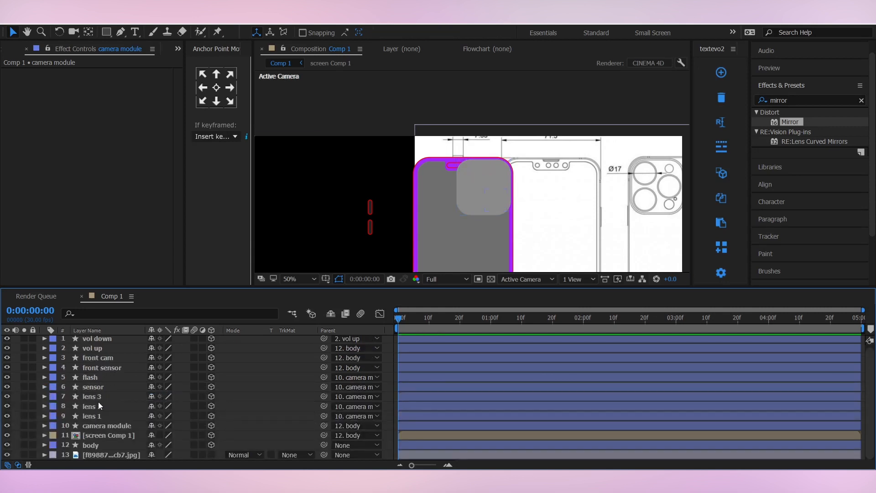
- Turn the phone side-on by setting the body layer's Y Rotation to -90°
{"action": "left_click", "coordinate": [91, 443]}
{"action": "key", "text": "r"}
{"action": "scroll", "coordinate": [133, 418], "scroll_direction": "down", "scroll_amount": 1}
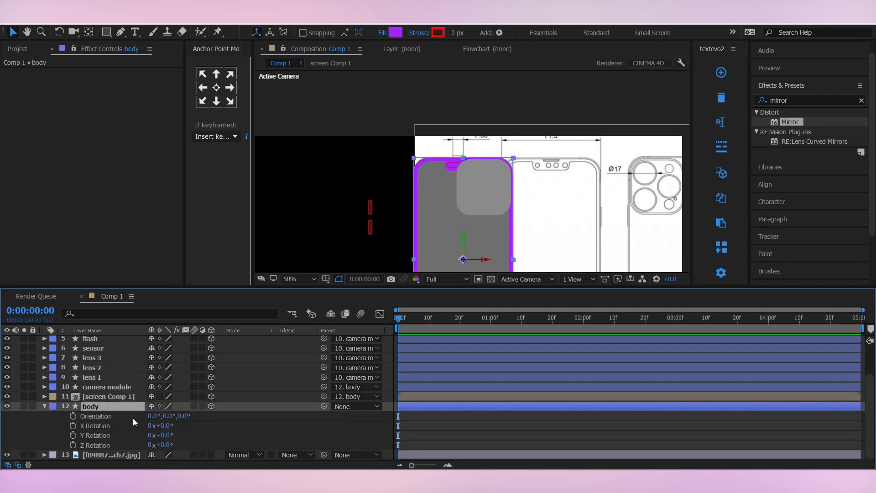
{"action": "left_click_drag", "start_coordinate": [162, 435], "coordinate": [155, 435]}
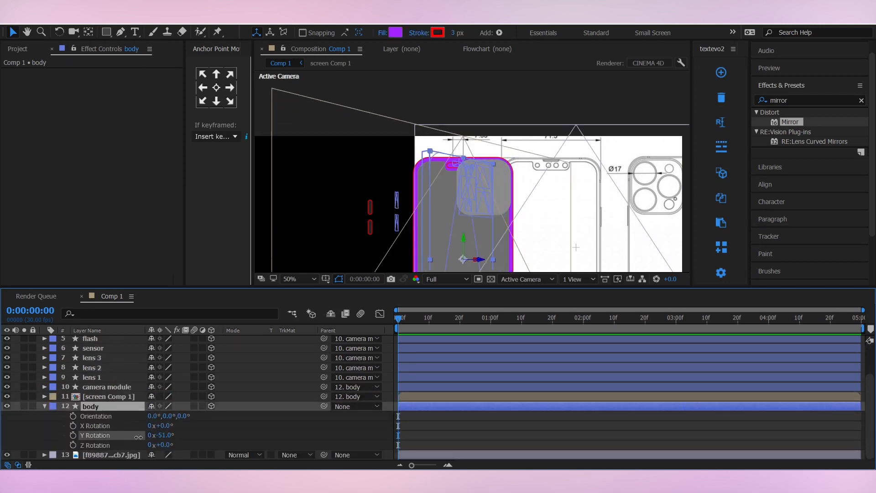
{"action": "left_click", "coordinate": [162, 435]}
{"action": "type", "text": "-90"}
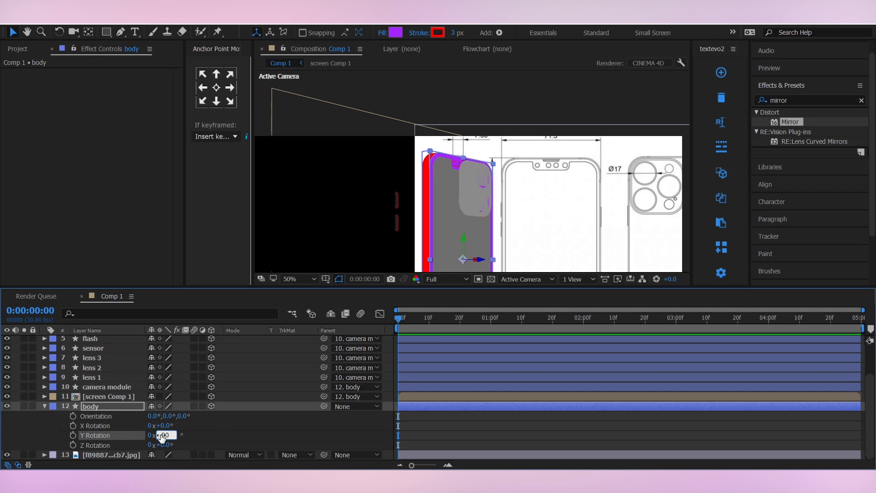
{"action": "key", "text": "Return"}
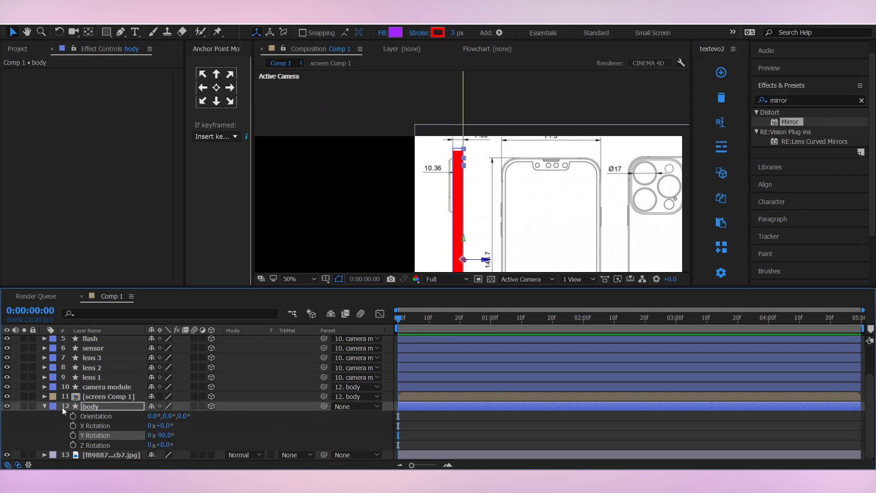
{"action": "left_click", "coordinate": [94, 388]}
{"action": "left_click", "coordinate": [45, 406]}
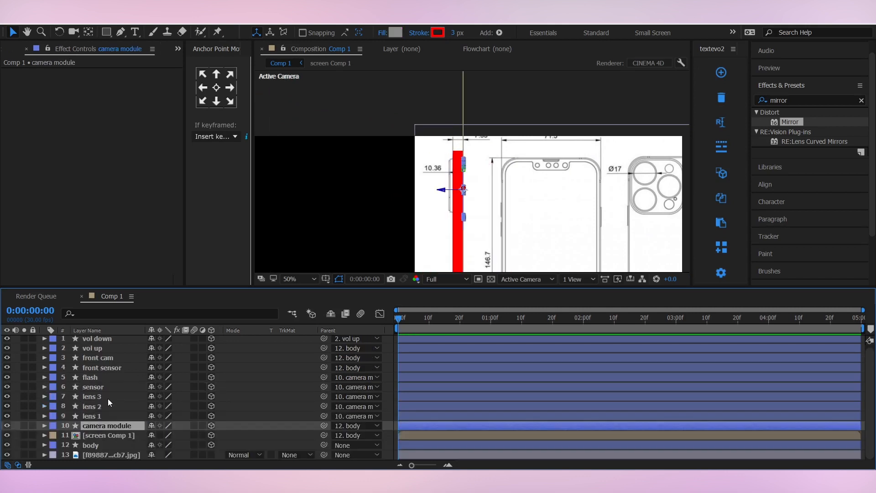
- Set the camera module's Extrusion Depth to 28 in its geometry options
{"action": "left_click", "coordinate": [45, 425]}
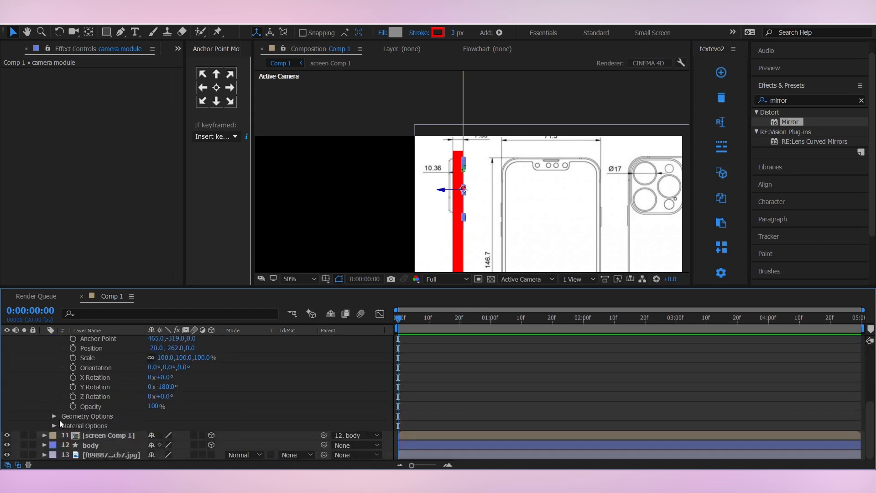
{"action": "left_click", "coordinate": [54, 417]}
{"action": "scroll", "coordinate": [113, 437], "scroll_direction": "down", "scroll_amount": 1}
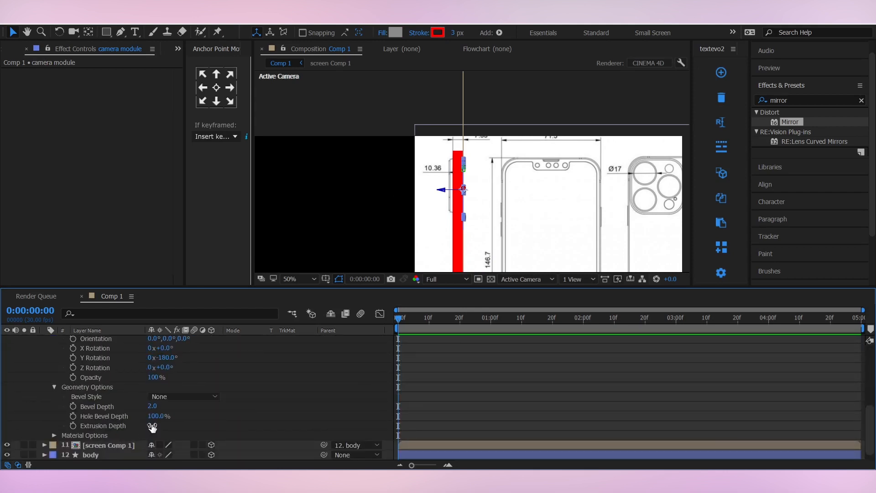
{"action": "left_click_drag", "start_coordinate": [152, 427], "coordinate": [168, 425]}
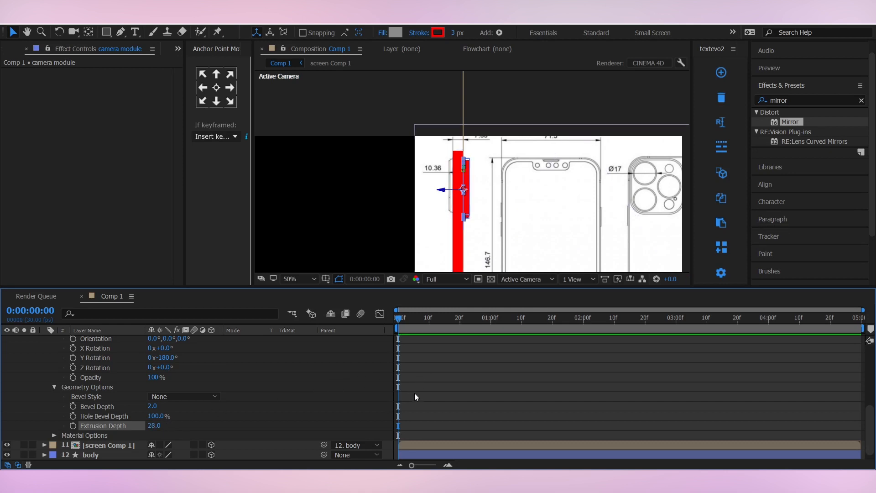
- Shift the camera module along Z to 59 so it protrudes from the back of the body
{"action": "scroll", "coordinate": [483, 244], "scroll_direction": "up", "scroll_amount": 2}
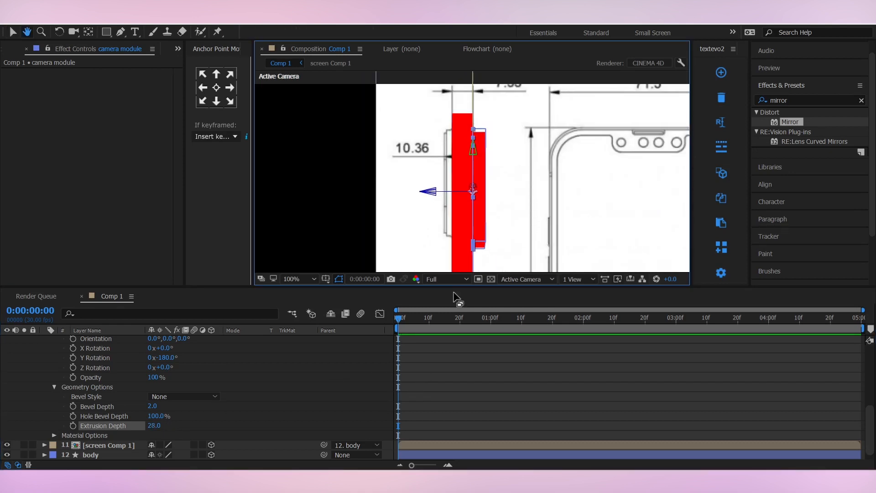
{"action": "scroll", "coordinate": [419, 398], "scroll_direction": "up", "scroll_amount": 2}
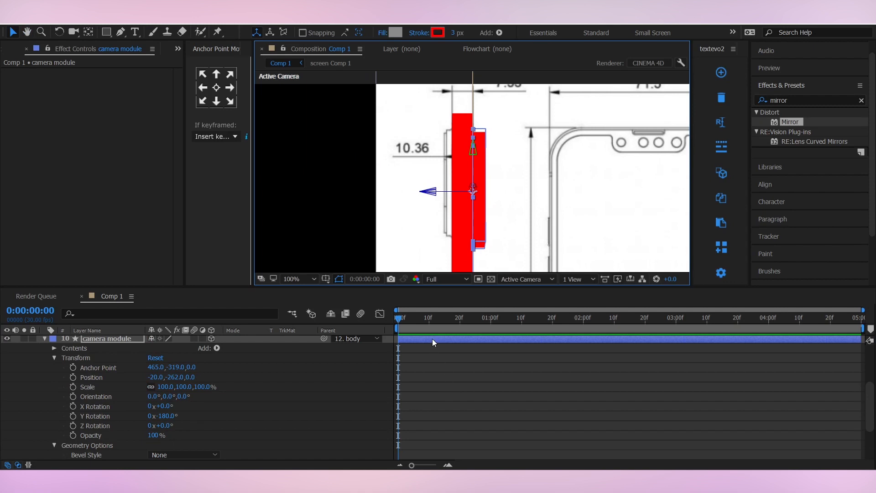
{"action": "key", "text": "shift+Left"}
{"action": "key", "text": "shift+Left"}
{"action": "key", "text": "shift+Left"}
{"action": "key", "text": "shift+Left"}
{"action": "key", "text": "shift+Left"}
{"action": "key", "text": "shift+Left"}
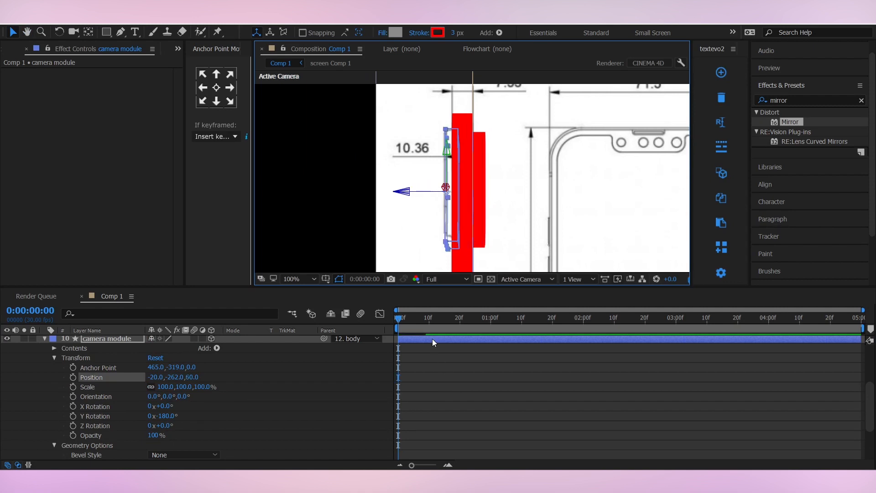
{"action": "key", "text": "Right"}
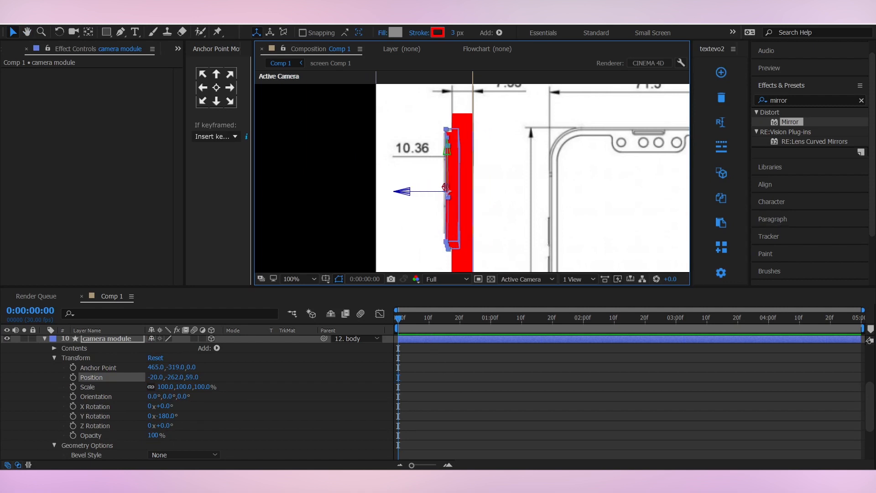
- Remove the stroke from the camera module layer
{"action": "left_click", "coordinate": [432, 33]}
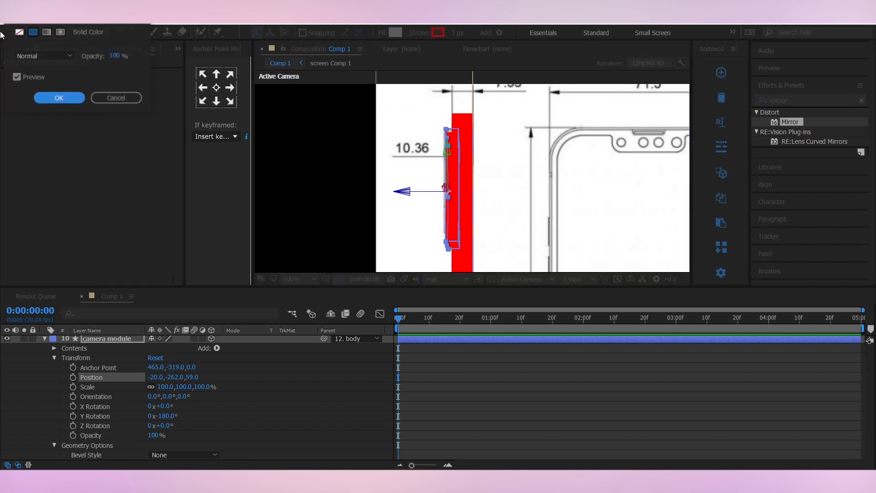
{"action": "left_click", "coordinate": [19, 32]}
{"action": "left_click", "coordinate": [59, 97]}
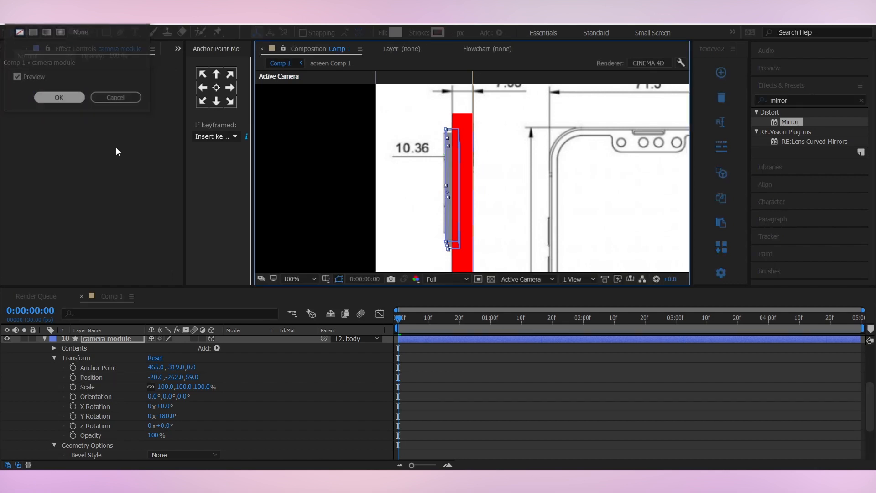
{"action": "left_click", "coordinate": [454, 382]}
- Fine-tune the camera module's Z position to 57 to match the blueprint's side profile
{"action": "key", "text": "period"}
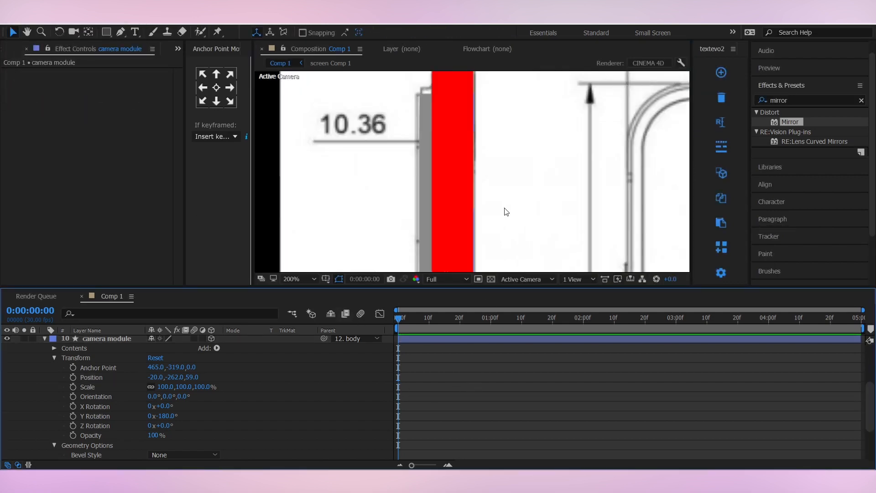
{"action": "left_click", "coordinate": [418, 342]}
{"action": "key", "text": "Right"}
{"action": "key", "text": "Right"}
{"action": "key", "text": "Right"}
{"action": "key", "text": "Right"}
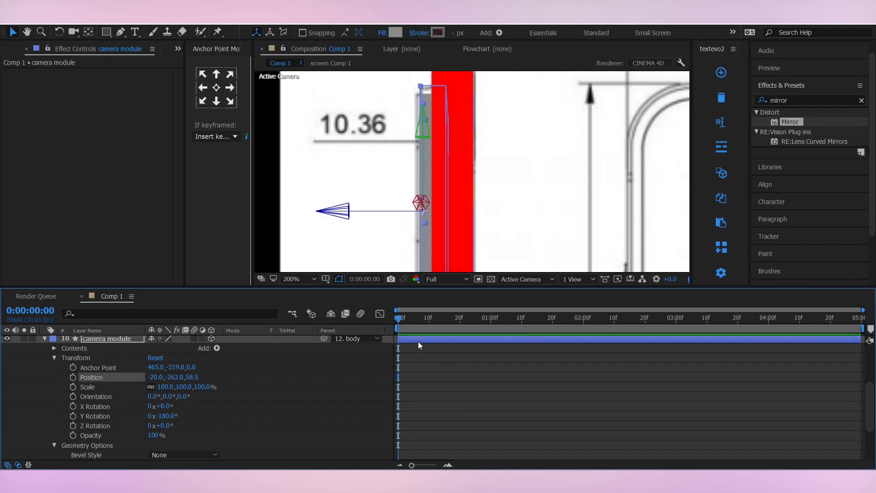
{"action": "left_click", "coordinate": [412, 361]}
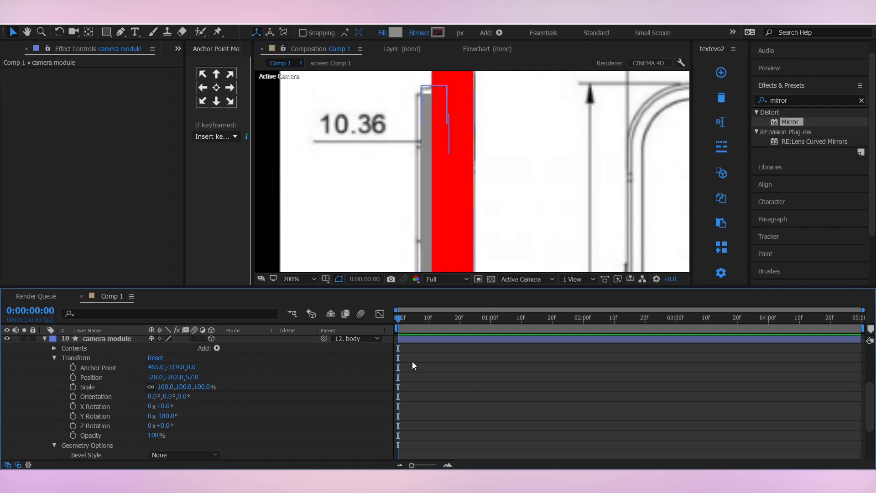
{"action": "scroll", "coordinate": [97, 382], "scroll_direction": "up", "scroll_amount": 2}
{"action": "left_click", "coordinate": [45, 397]}
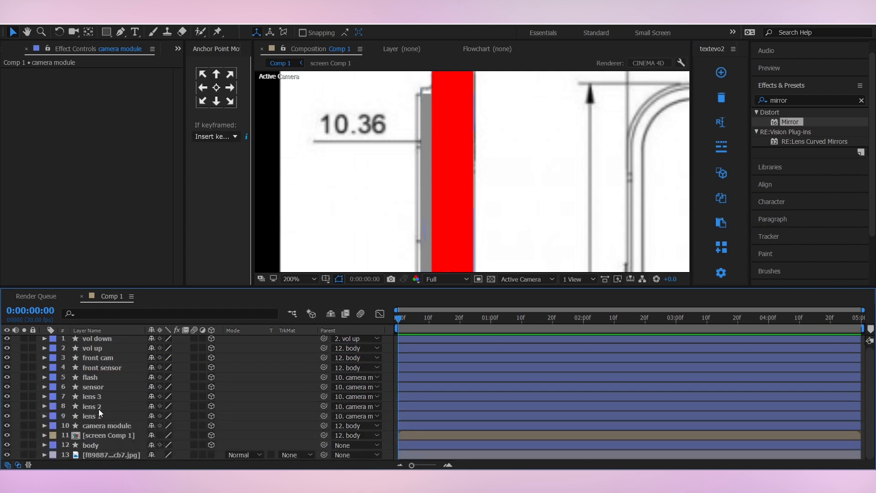
- Set the Extrusion Depth of the flash, sensor and three lens layers to 10 and shift them outward from the camera module
{"action": "left_click", "coordinate": [94, 416]}
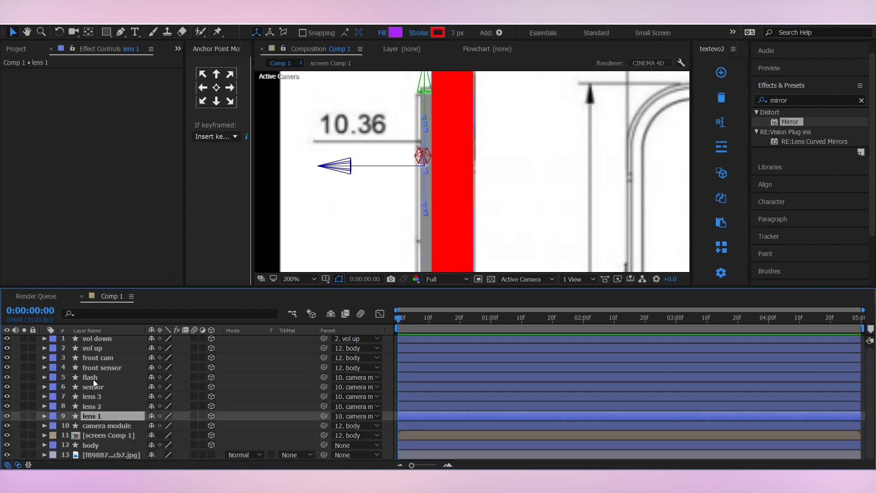
{"action": "left_click", "coordinate": [93, 379], "text": "shift"}
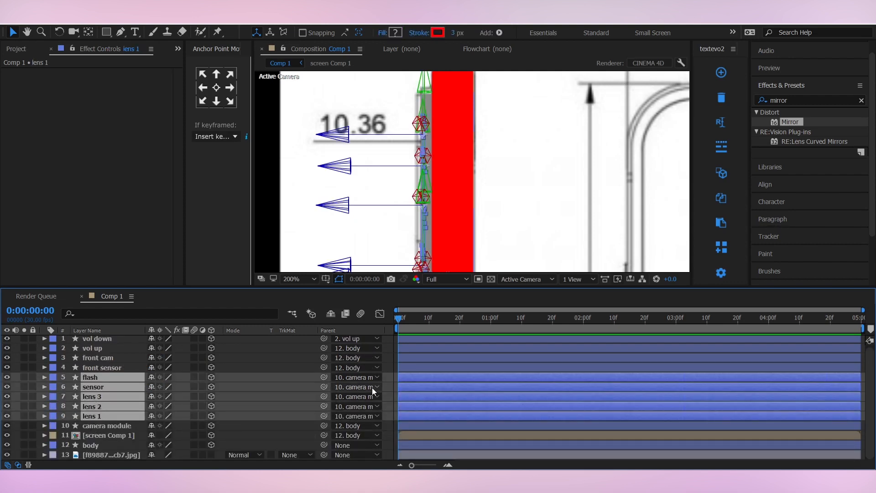
{"action": "mouse_move", "coordinate": [473, 180]}
{"action": "left_mouse_down"}
{"action": "mouse_move", "coordinate": [502, 166]}
{"action": "mouse_move", "coordinate": [488, 194]}
{"action": "mouse_move", "coordinate": [487, 184]}
{"action": "left_mouse_up"}
{"action": "scroll", "coordinate": [502, 166], "scroll_direction": "up", "scroll_amount": 1}
{"action": "scroll", "coordinate": [488, 193], "scroll_direction": "down", "scroll_amount": 1}
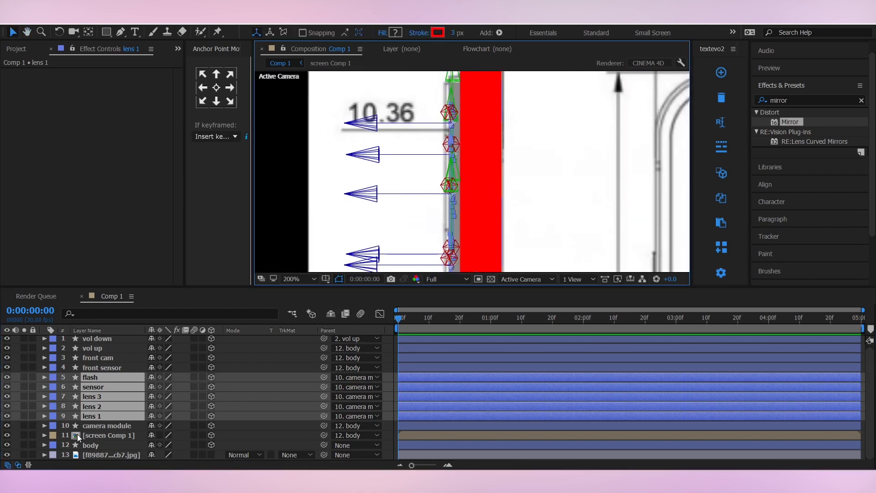
{"action": "left_click", "coordinate": [44, 416]}
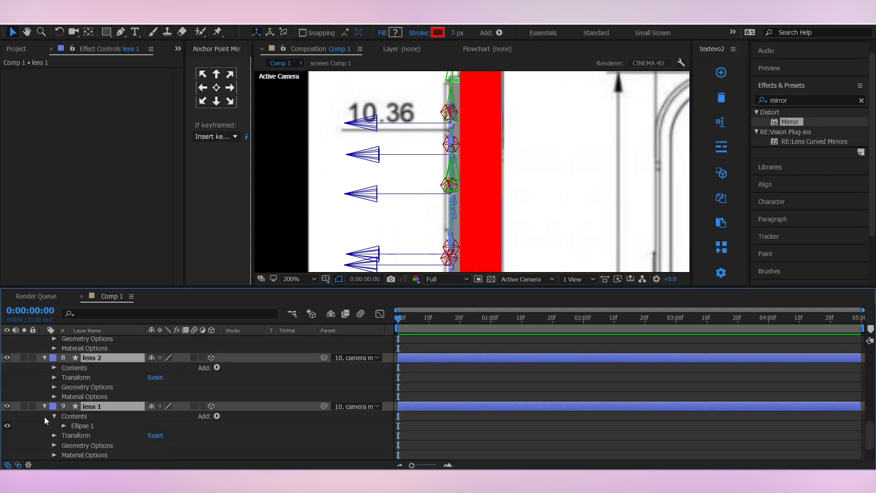
{"action": "left_click", "coordinate": [55, 387]}
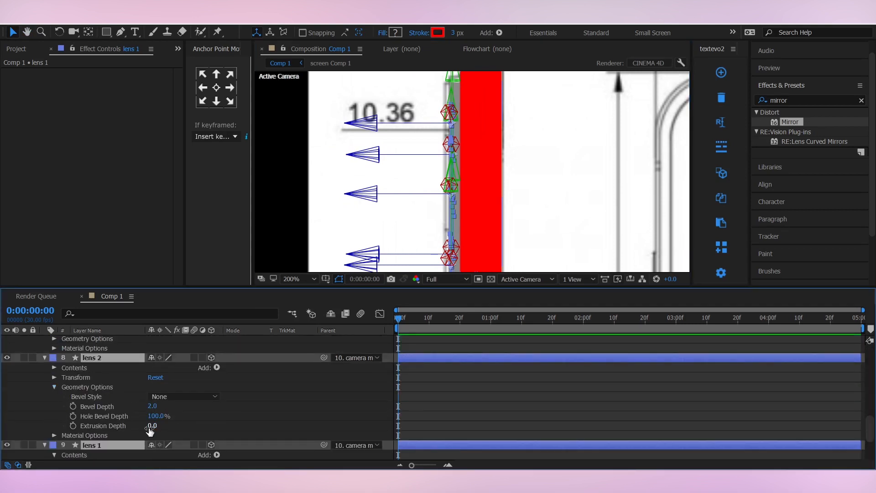
{"action": "left_click_drag", "start_coordinate": [159, 425], "coordinate": [165, 427]}
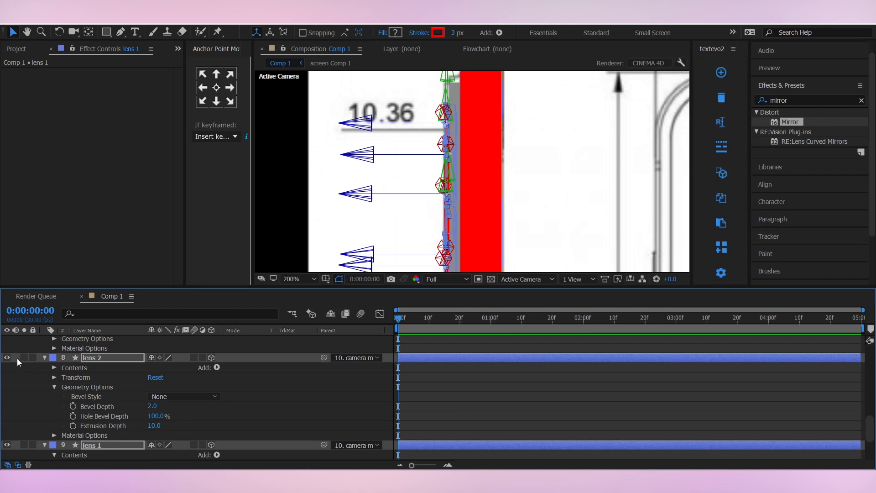
{"action": "left_click", "coordinate": [44, 356]}
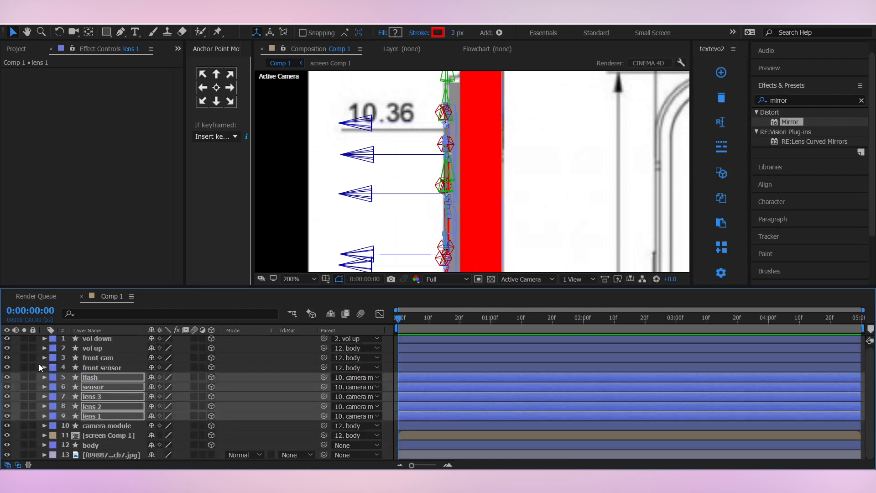
- Examine the extruded lenses and camera module against the blueprint's side profile
{"action": "left_click", "coordinate": [453, 367]}
{"action": "key", "text": "comma"}
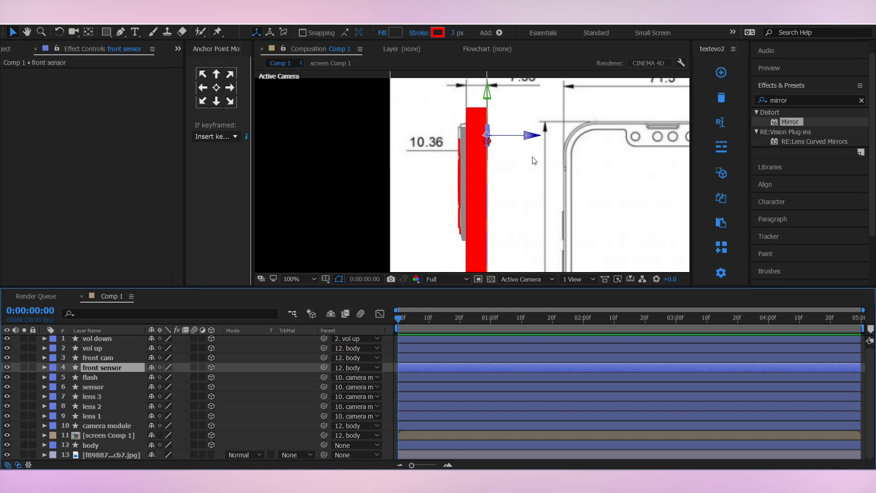
{"action": "scroll", "coordinate": [479, 221], "scroll_direction": "up", "scroll_amount": 2}
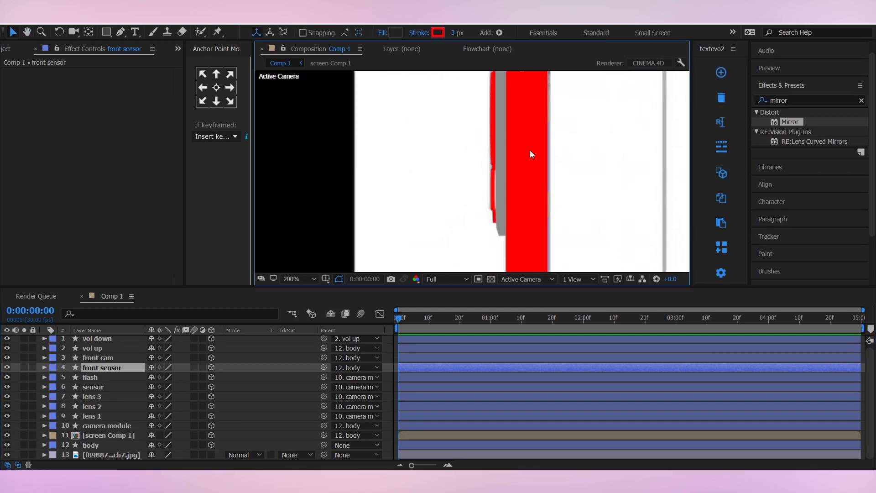
{"action": "key", "text": "comma"}
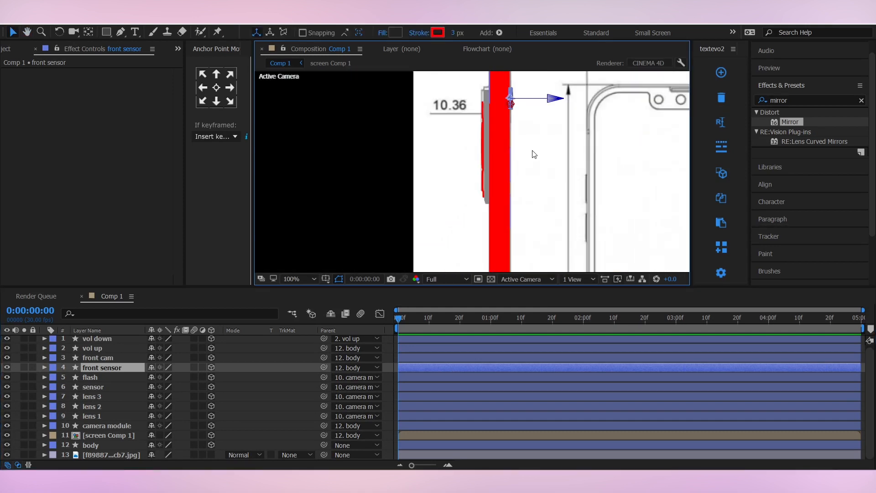
{"action": "mouse_move", "coordinate": [495, 112]}
{"action": "left_mouse_down"}
{"action": "mouse_move", "coordinate": [499, 163]}
{"action": "mouse_move", "coordinate": [477, 157]}
{"action": "left_mouse_up"}
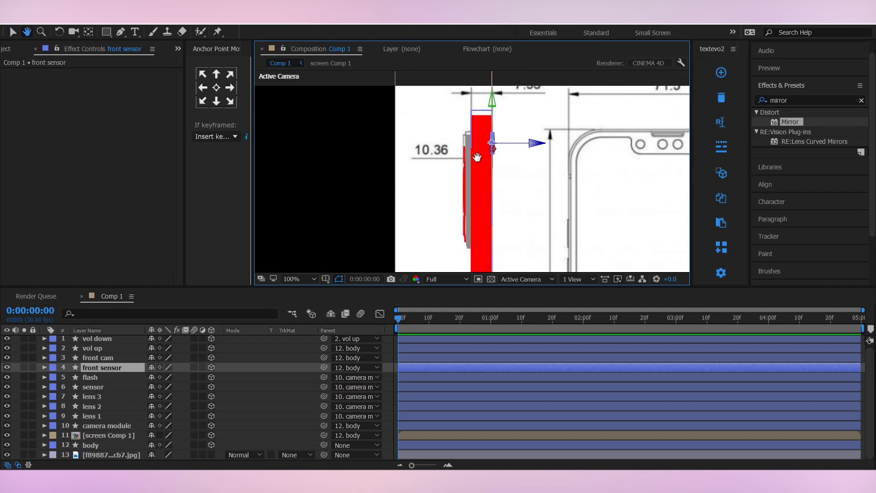
{"action": "scroll", "coordinate": [575, 178], "scroll_direction": "down", "scroll_amount": 1}
{"action": "left_click_drag", "start_coordinate": [516, 183], "coordinate": [517, 177]}
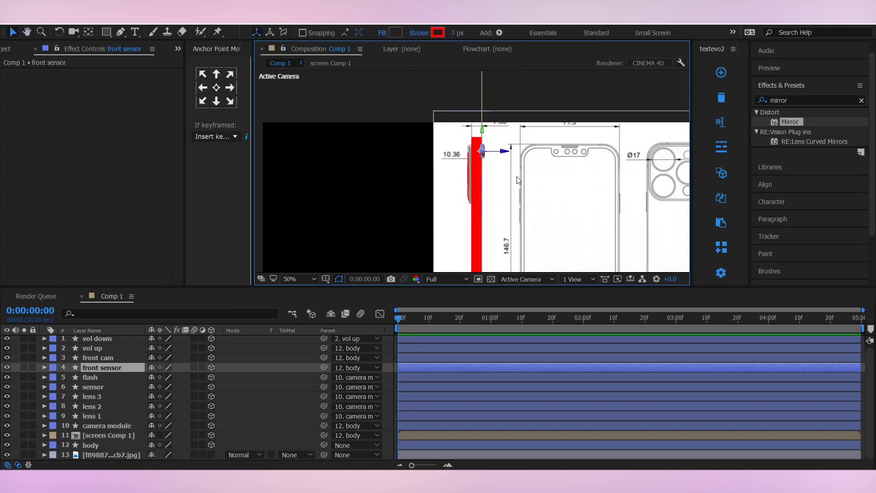
{"action": "left_click_drag", "start_coordinate": [534, 211], "coordinate": [518, 159]}
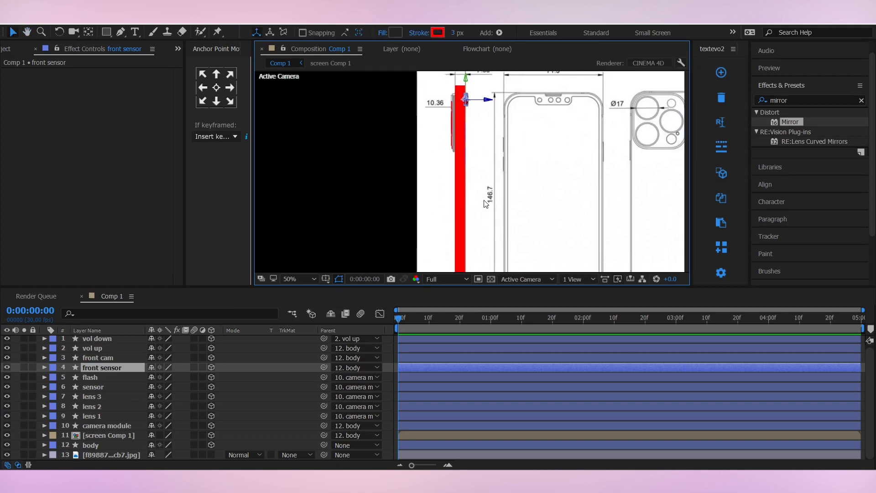
{"action": "scroll", "coordinate": [484, 196], "scroll_direction": "down", "scroll_amount": 1}
{"action": "scroll", "coordinate": [485, 196], "scroll_direction": "up", "scroll_amount": 1}
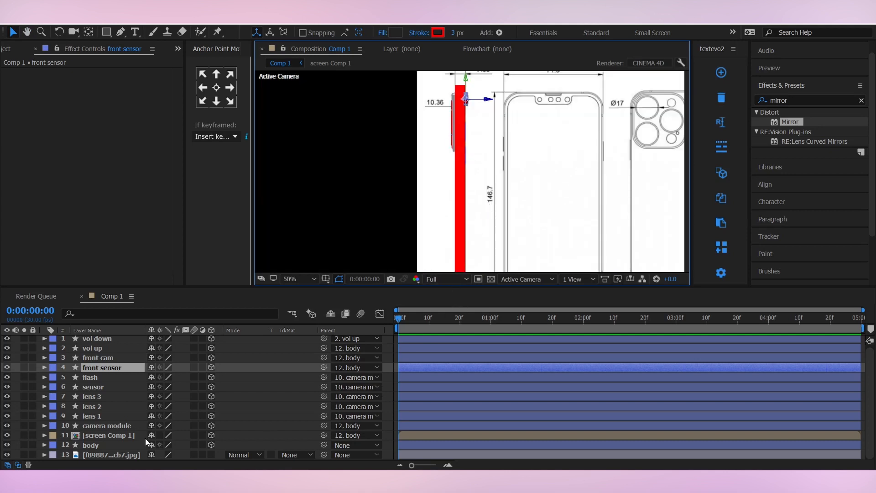
- Reset the body layer's Y Rotation so the phone faces the front
{"action": "left_click", "coordinate": [86, 446]}
{"action": "key", "text": "r"}
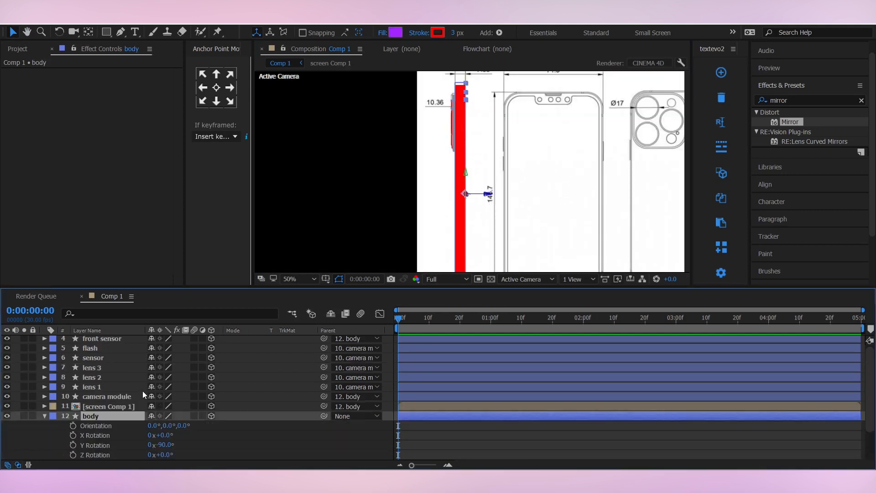
{"action": "right_click", "coordinate": [105, 434]}
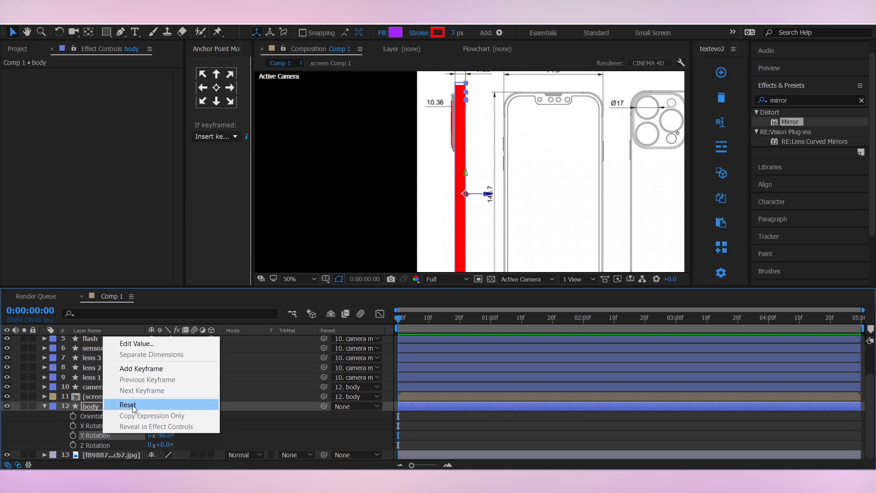
{"action": "left_click", "coordinate": [182, 405]}
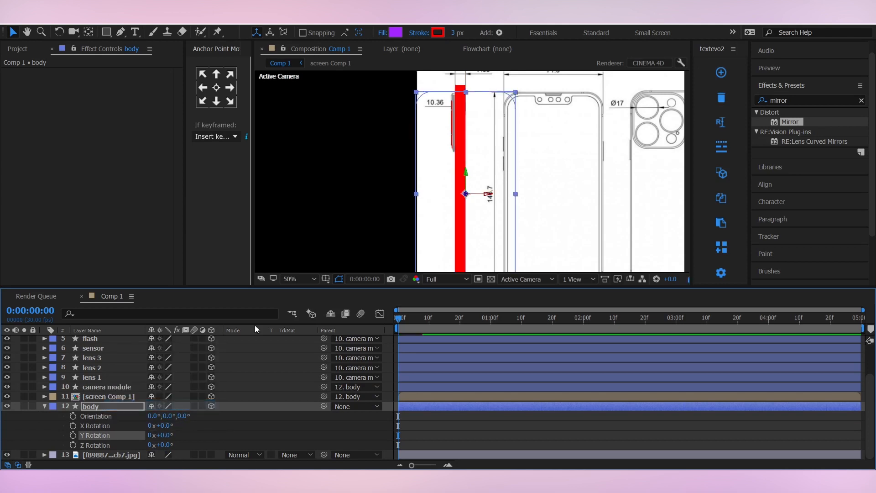
{"action": "left_click", "coordinate": [445, 423]}
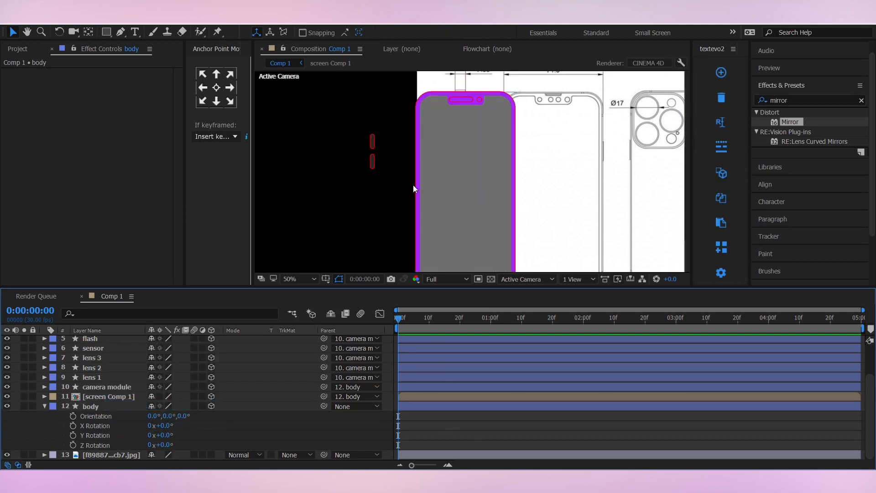
{"action": "left_click", "coordinate": [43, 406]}
- Move the vol up layer horizontally across to the phone body, just inside its left edge
{"action": "left_click", "coordinate": [101, 346]}
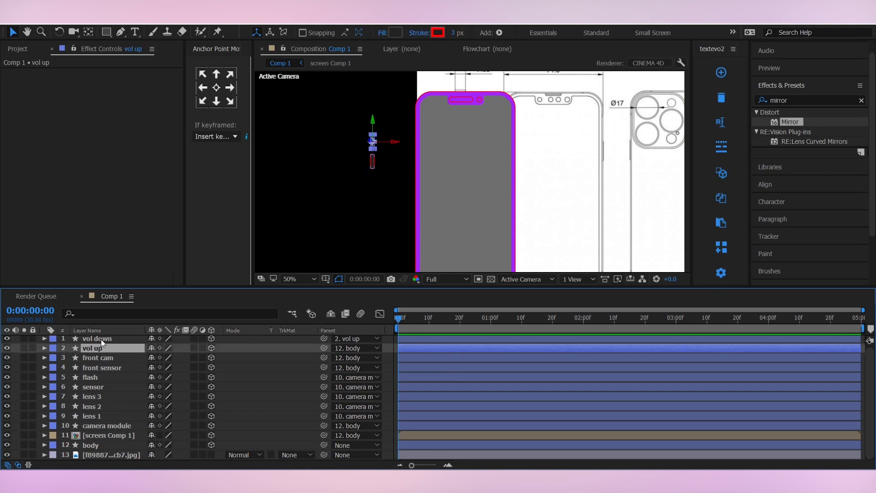
{"action": "key", "text": "shift+Right"}
{"action": "key", "text": "shift+Right"}
{"action": "key", "text": "shift+Right"}
{"action": "key", "text": "shift+Right"}
{"action": "key", "text": "shift+Right"}
{"action": "key", "text": "shift+Right"}
{"action": "key", "text": "shift+Right"}
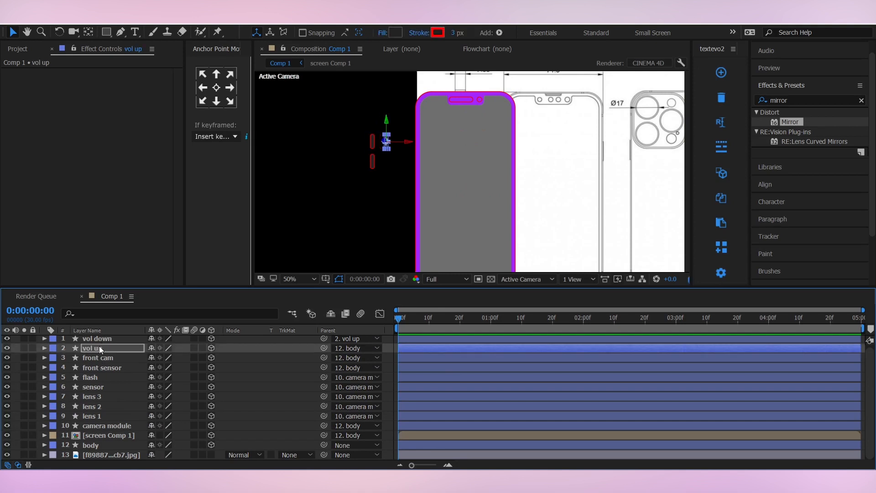
{"action": "key", "text": "shift+Right"}
{"action": "key", "text": "shift+Right"}
{"action": "key", "text": "shift+Right"}
{"action": "key", "text": "shift+Right"}
{"action": "key", "text": "shift+Right"}
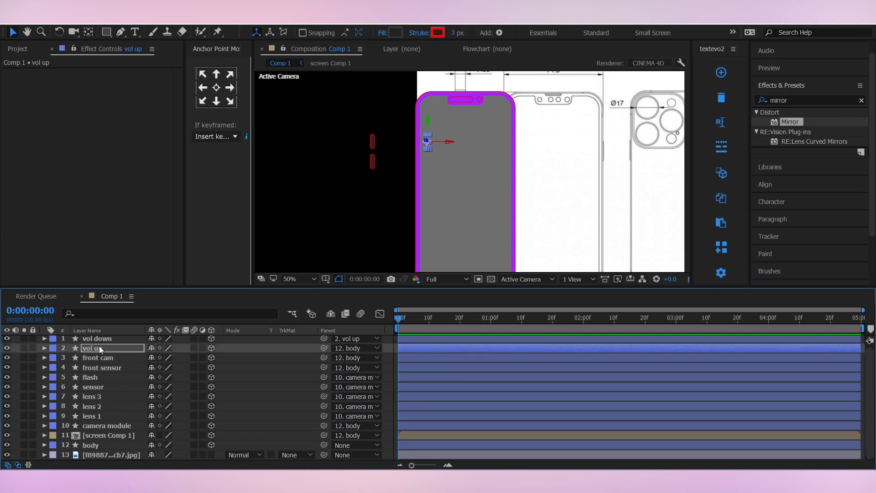
- Nudge the vol up layer back outward until it straddles the left edge of the phone body
{"action": "key", "text": "period"}
{"action": "left_click_drag", "start_coordinate": [431, 202], "coordinate": [554, 219]}
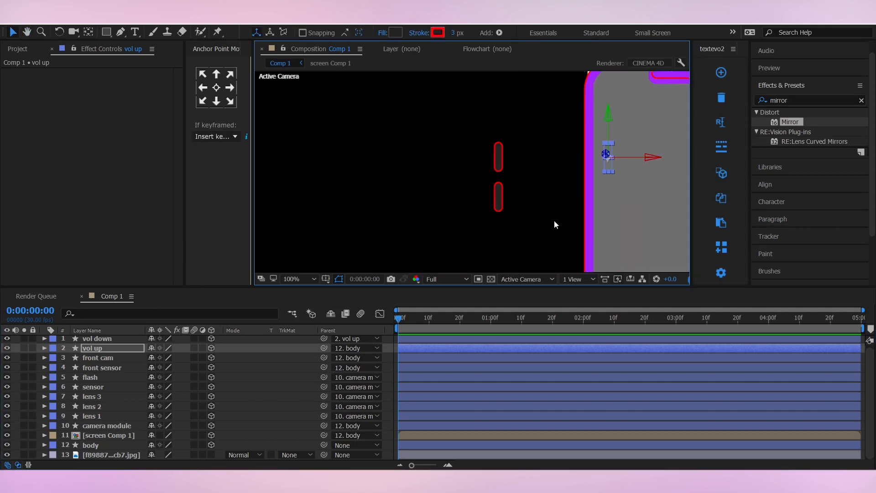
{"action": "key", "text": "shift+Left"}
{"action": "key", "text": "shift+Left"}
{"action": "key", "text": "shift+Left"}
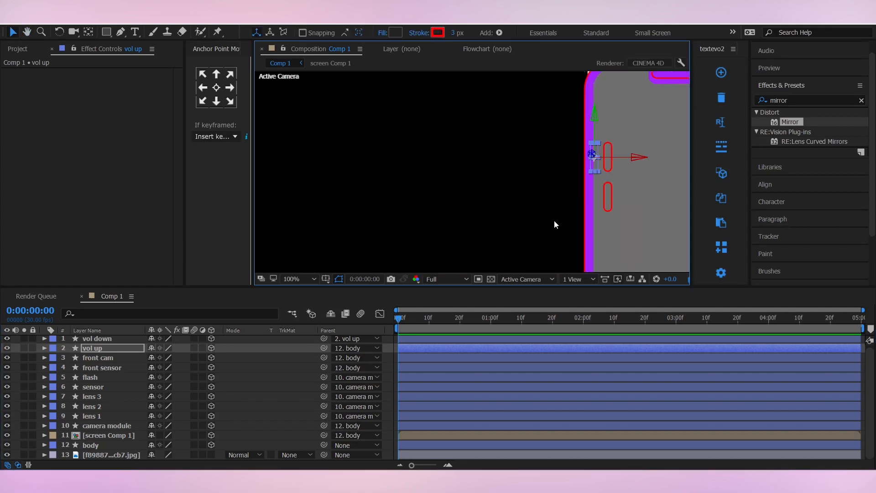
{"action": "key", "text": "shift+Left"}
{"action": "key", "text": "shift+Left"}
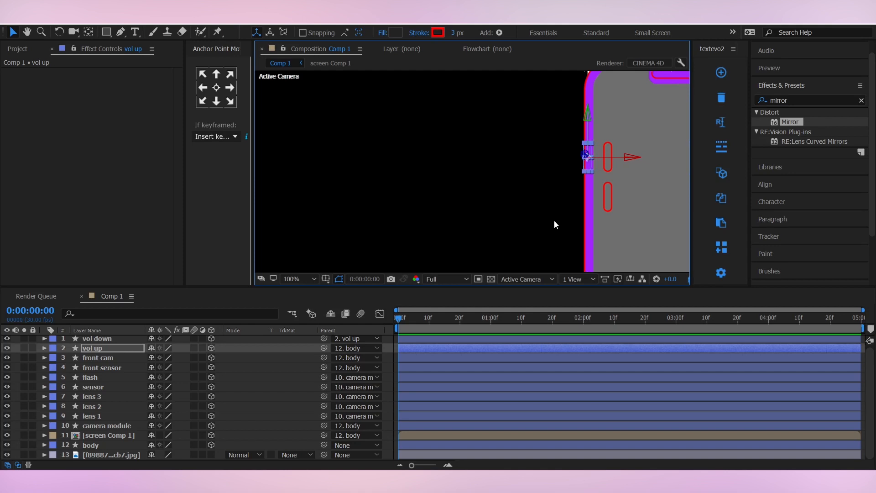
{"action": "key", "text": "Left"}
{"action": "key", "text": "Left"}
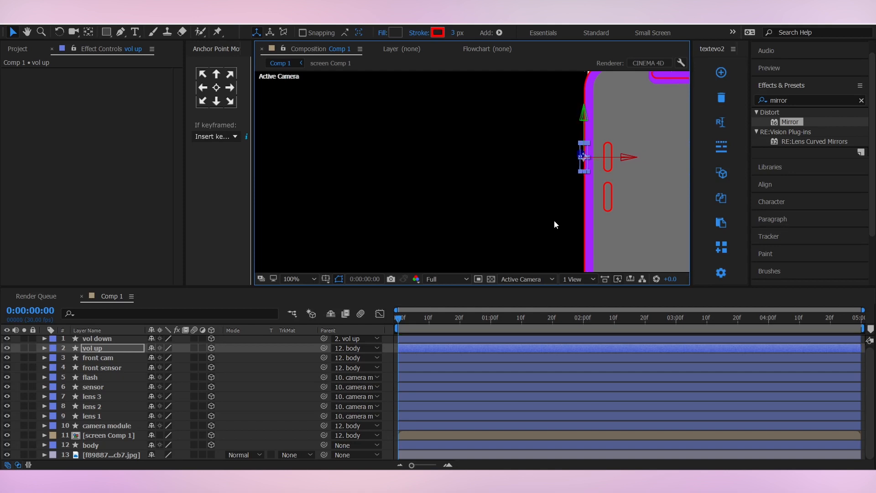
- Set the vol up layer's Y Rotation to 90° so the button faces the side of the phone
{"action": "key", "text": "r"}
{"action": "left_click_drag", "start_coordinate": [161, 377], "coordinate": [198, 384]}
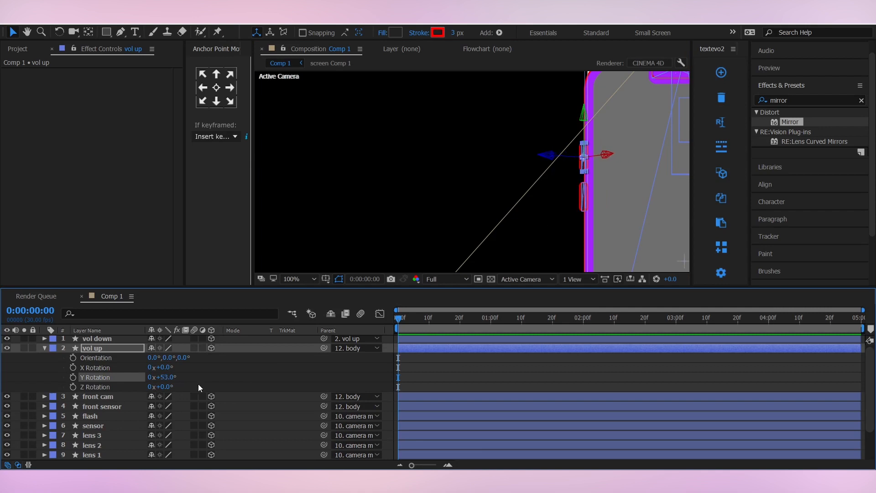
{"action": "left_click", "coordinate": [166, 377]}
{"action": "type", "text": "90"}
{"action": "key", "text": "Return"}
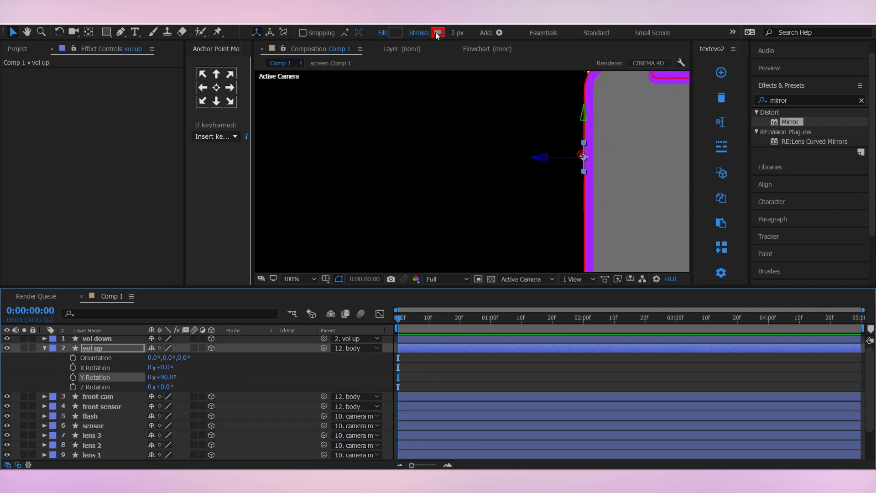
- Remove the stroke from the vol up layer by setting it to None
{"action": "left_click", "coordinate": [418, 34]}
{"action": "left_click", "coordinate": [20, 32]}
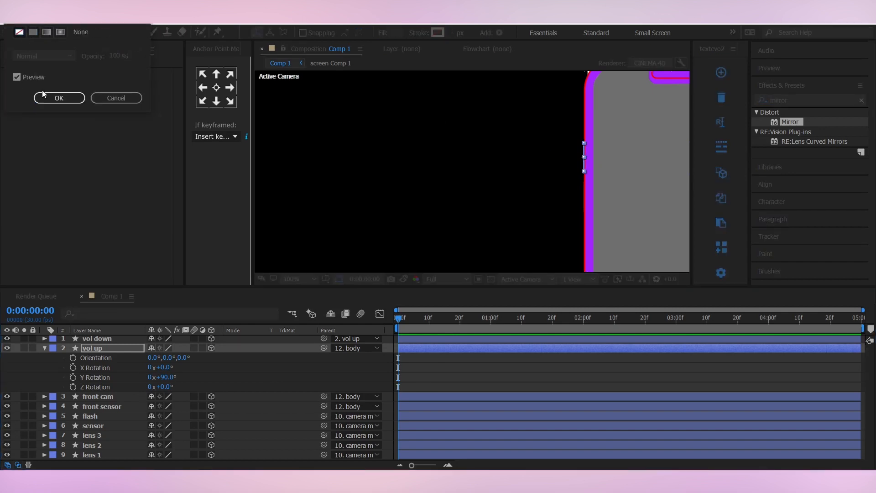
{"action": "left_click", "coordinate": [46, 98]}
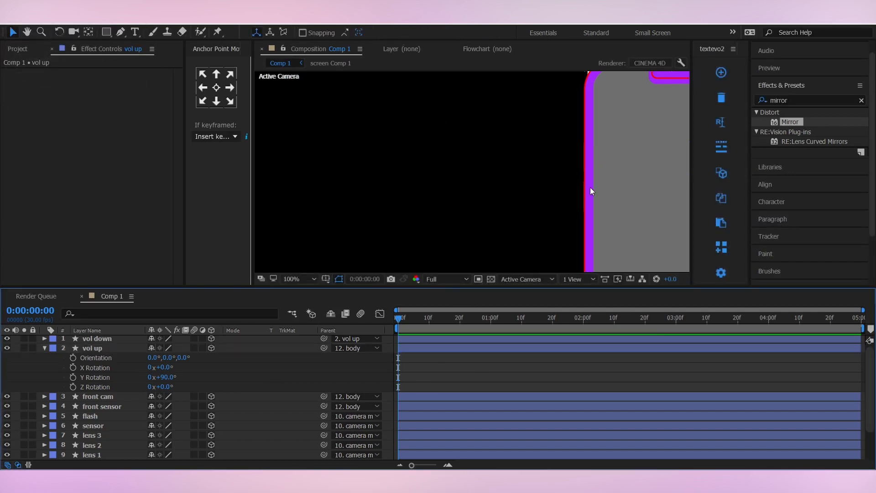
- Set the body layer's Y Rotation to -90° to show the phone's side with the volume buttons
{"action": "scroll", "coordinate": [116, 404], "scroll_direction": "down", "scroll_amount": 3}
{"action": "left_click", "coordinate": [101, 440]}
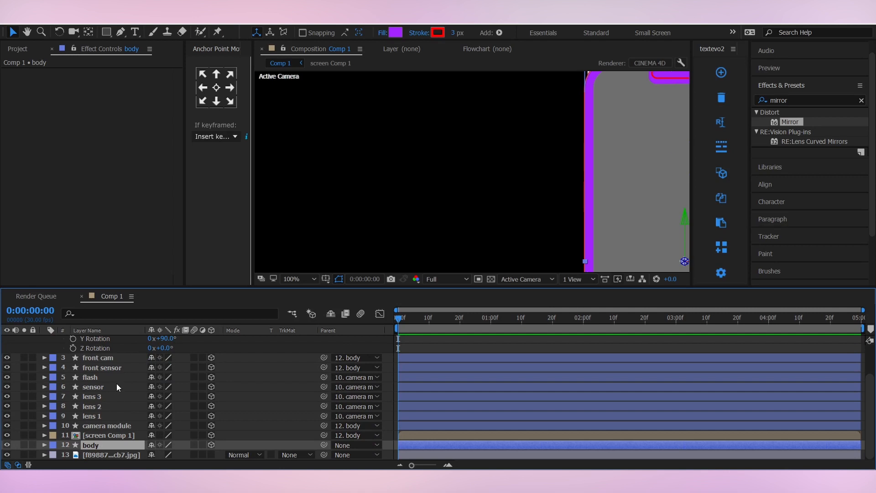
{"action": "key", "text": "r"}
{"action": "mouse_move", "coordinate": [164, 435]}
{"action": "left_mouse_down"}
{"action": "mouse_move", "coordinate": [155, 437]}
{"action": "mouse_move", "coordinate": [171, 440]}
{"action": "left_mouse_up"}
{"action": "left_click", "coordinate": [163, 437]}
{"action": "type", "text": "-90"}
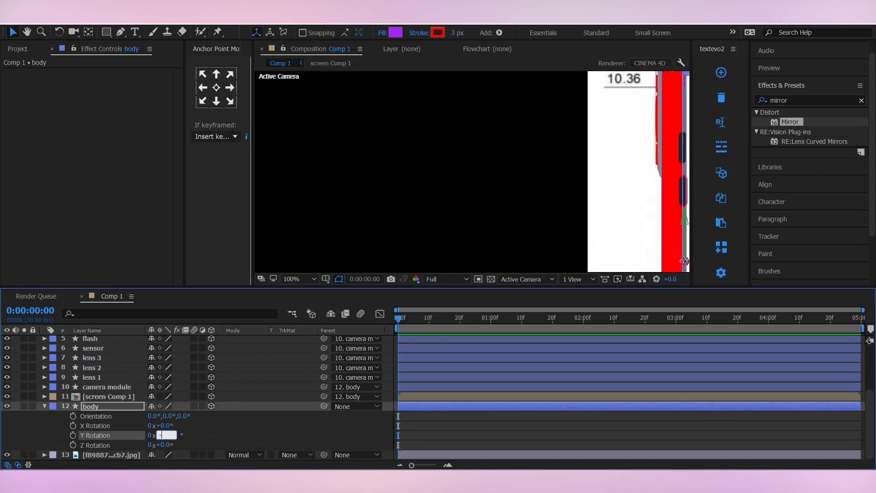
{"action": "key", "text": "Return"}
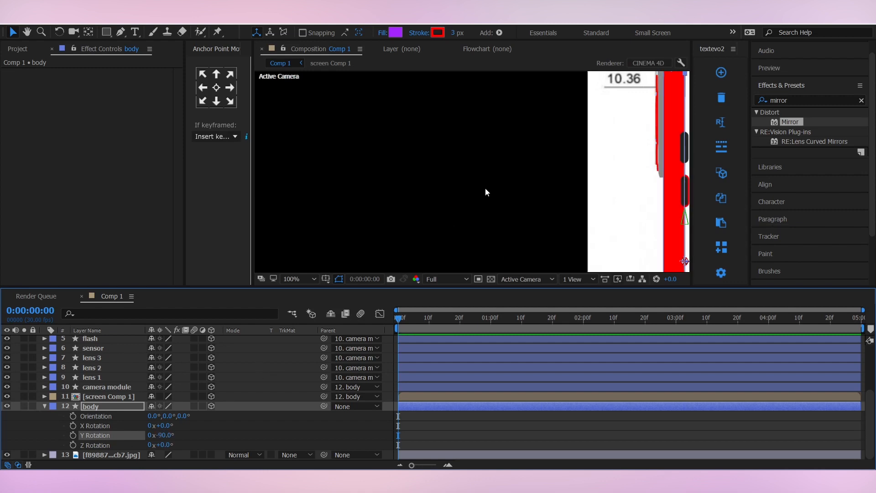
{"action": "scroll", "coordinate": [486, 188], "scroll_direction": "down", "scroll_amount": 1}
{"action": "left_click_drag", "start_coordinate": [533, 175], "coordinate": [485, 166]}
{"action": "scroll", "coordinate": [490, 167], "scroll_direction": "up", "scroll_amount": 1}
{"action": "left_click_drag", "start_coordinate": [559, 164], "coordinate": [513, 166]}
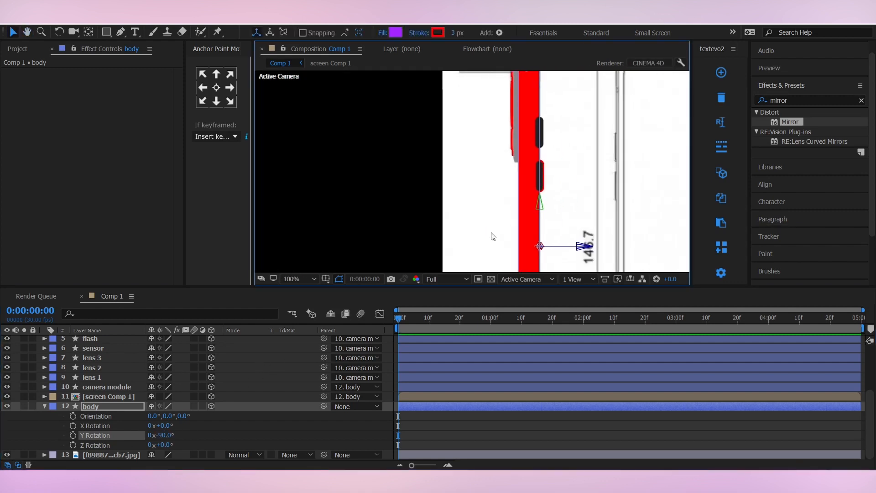
{"action": "left_click", "coordinate": [39, 406]}
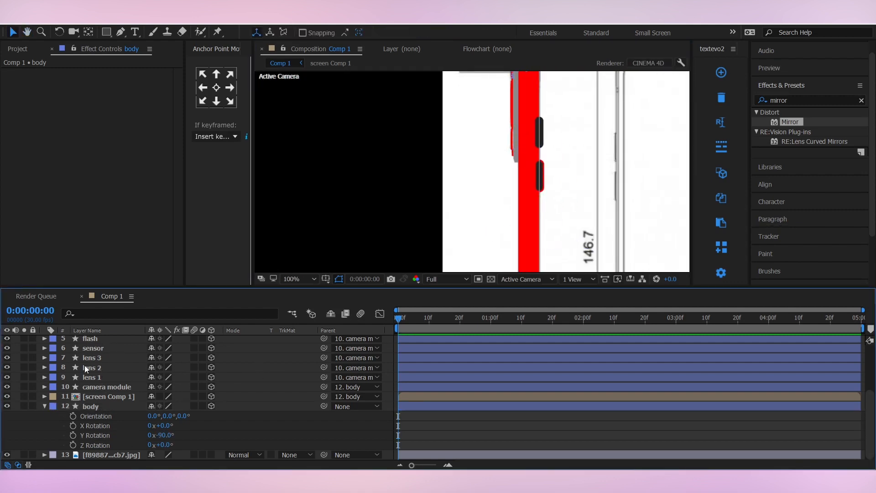
- Nudge the vol up layer inward until the volume buttons are centred across the thickness of the phone's side
{"action": "scroll", "coordinate": [84, 365], "scroll_direction": "up", "scroll_amount": 3}
{"action": "left_click", "coordinate": [97, 351]}
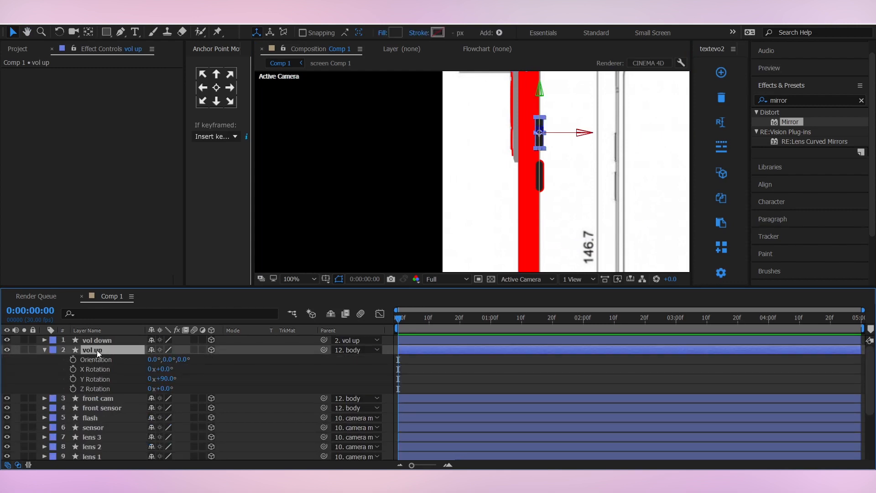
{"action": "key", "text": "Left"}
{"action": "key", "text": "Left"}
{"action": "key", "text": "Left"}
{"action": "key", "text": "Left"}
{"action": "key", "text": "Left"}
{"action": "key", "text": "Left"}
{"action": "key", "text": "Left"}
{"action": "key", "text": "Left"}
{"action": "key", "text": "Left"}
{"action": "key", "text": "Left"}
{"action": "key", "text": "Left"}
{"action": "key", "text": "Left"}
{"action": "key", "text": "Left"}
{"action": "key", "text": "Left"}
{"action": "key", "text": "Left"}
{"action": "key", "text": "Left"}
{"action": "key", "text": "Left"}
{"action": "key", "text": "Left"}
{"action": "key", "text": "Left"}
{"action": "key", "text": "Left"}
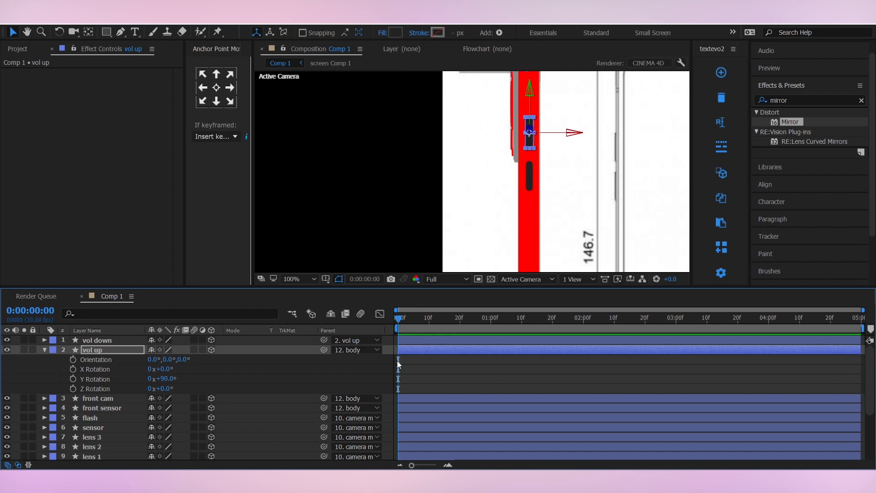
- Remove the stroke from the vol down layer by setting it to None, and collapse the vol up layer's properties
{"action": "left_click", "coordinate": [423, 340]}
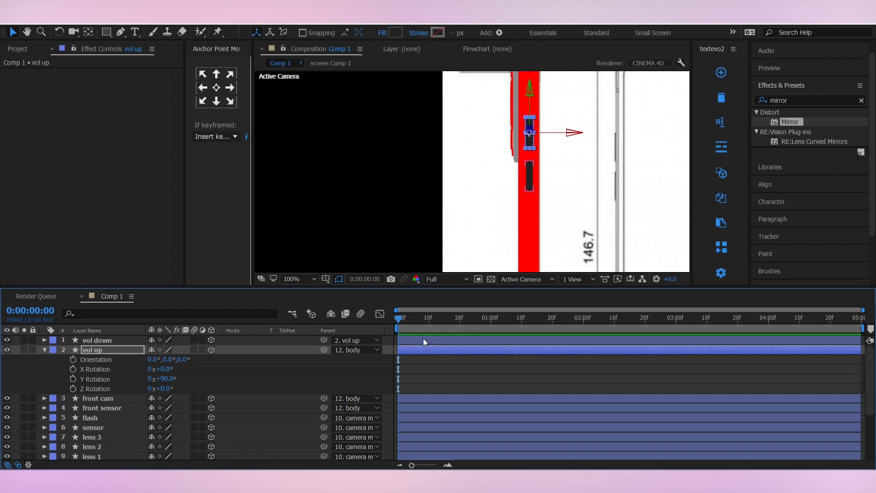
{"action": "left_click", "coordinate": [417, 32]}
{"action": "left_click", "coordinate": [75, 100]}
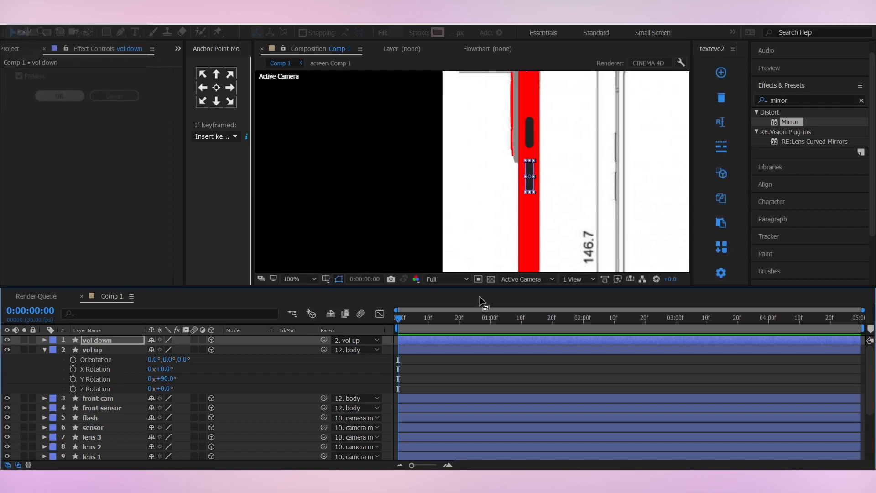
{"action": "scroll", "coordinate": [612, 231], "scroll_direction": "up", "scroll_amount": 4}
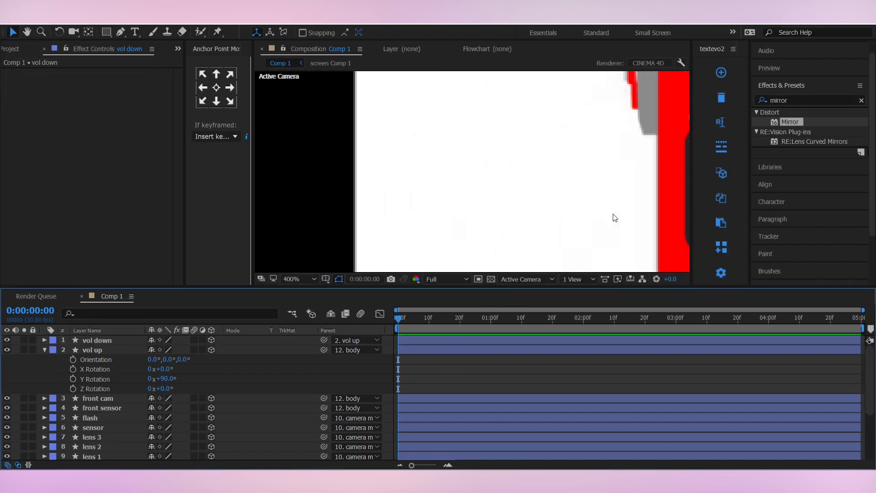
{"action": "scroll", "coordinate": [615, 217], "scroll_direction": "down", "scroll_amount": 2}
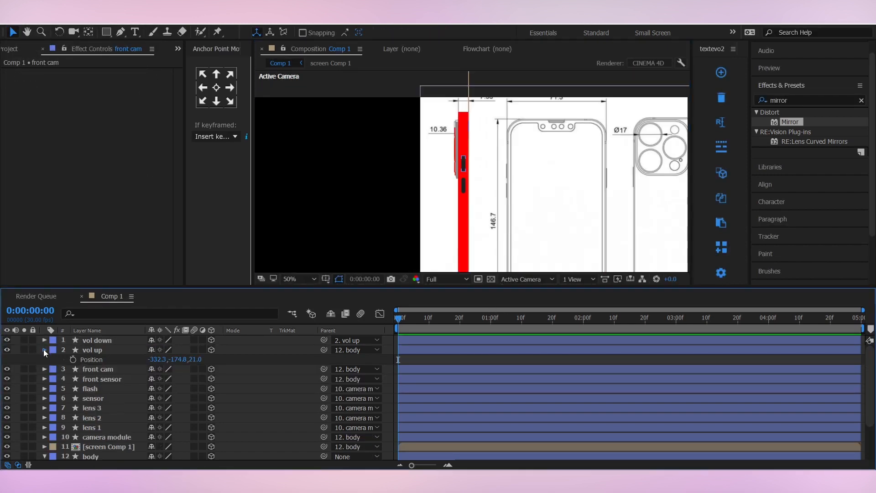
{"action": "left_click", "coordinate": [43, 350]}
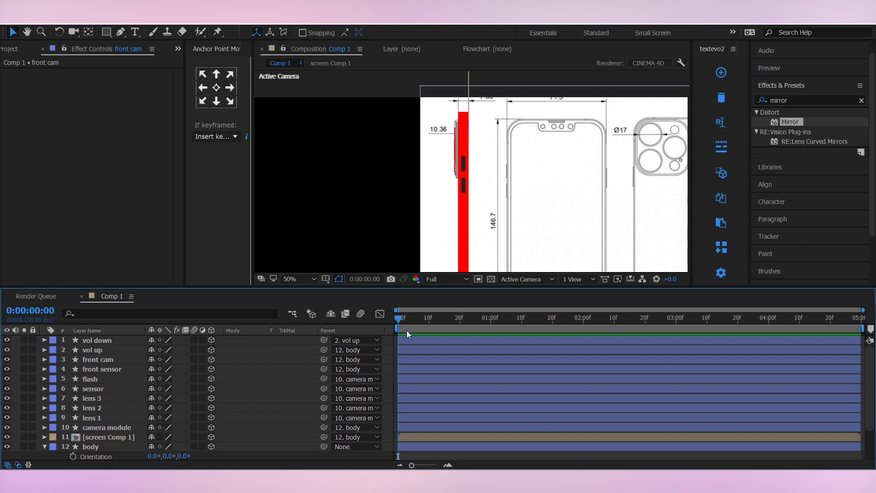
- Remove the stroke from the body layer by setting it to None
{"action": "left_click", "coordinate": [91, 446]}
{"action": "left_click", "coordinate": [432, 31]}
{"action": "left_click", "coordinate": [19, 32]}
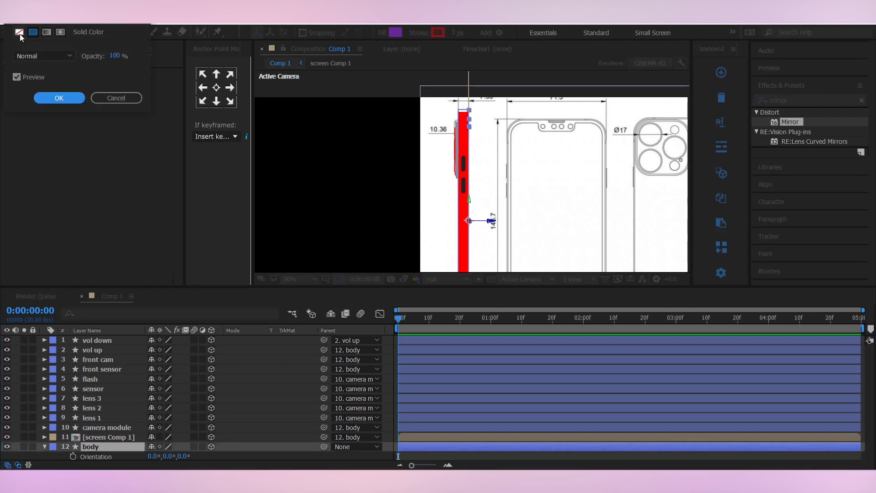
{"action": "key", "text": "Return"}
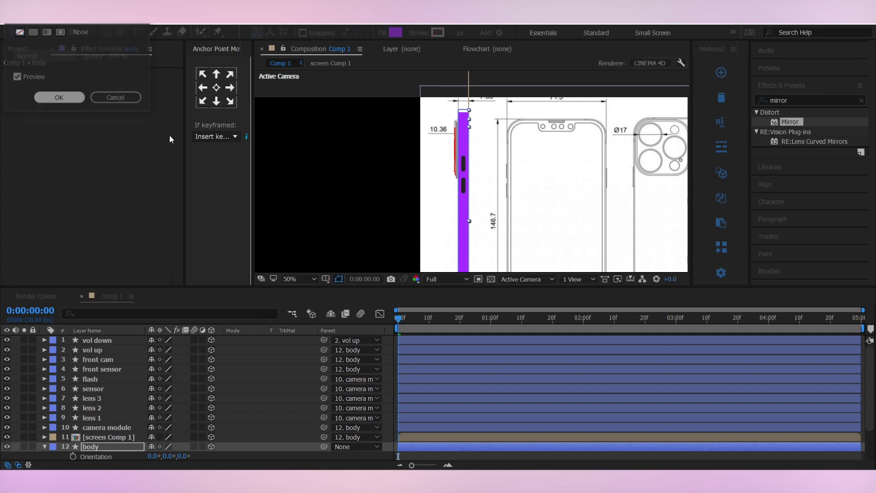
{"action": "left_click", "coordinate": [497, 367]}
{"action": "scroll", "coordinate": [545, 149], "scroll_direction": "down", "scroll_amount": 2}
{"action": "scroll", "coordinate": [545, 149], "scroll_direction": "up", "scroll_amount": 2}
- Reset the body layer's Y Rotation so the phone faces front, and collapse its rotation properties
{"action": "left_click", "coordinate": [107, 428]}
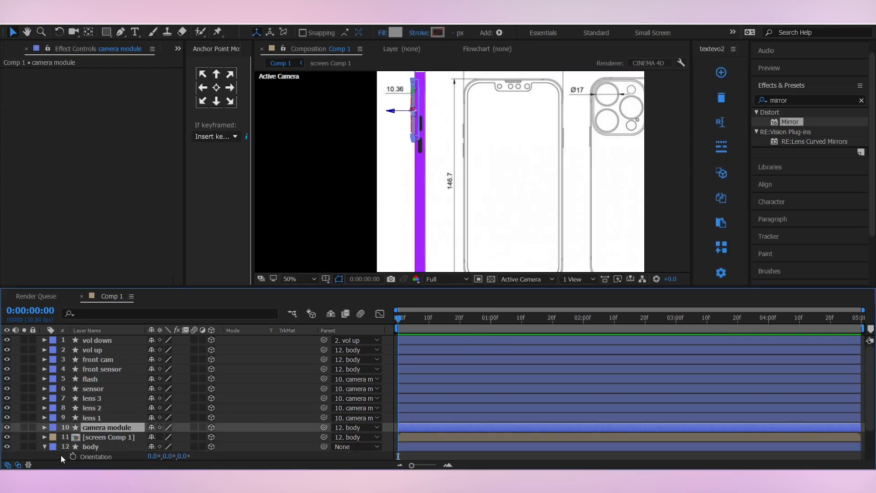
{"action": "left_click", "coordinate": [97, 448]}
{"action": "scroll", "coordinate": [113, 449], "scroll_direction": "down", "scroll_amount": 1}
{"action": "scroll", "coordinate": [111, 446], "scroll_direction": "down", "scroll_amount": 1}
{"action": "right_click", "coordinate": [109, 436]}
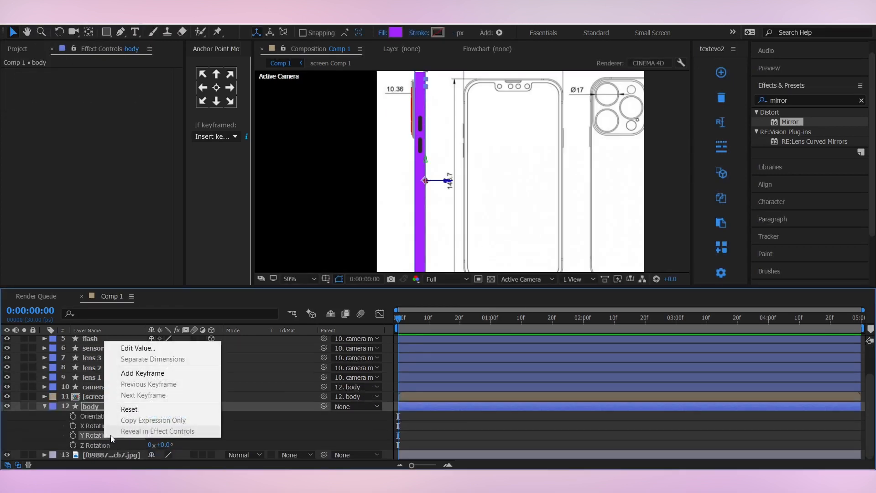
{"action": "left_click", "coordinate": [167, 407]}
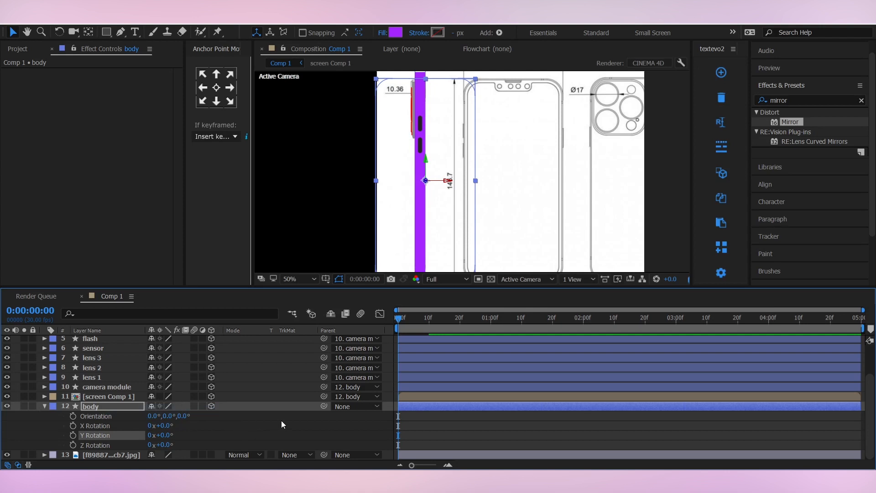
{"action": "left_click", "coordinate": [43, 406]}
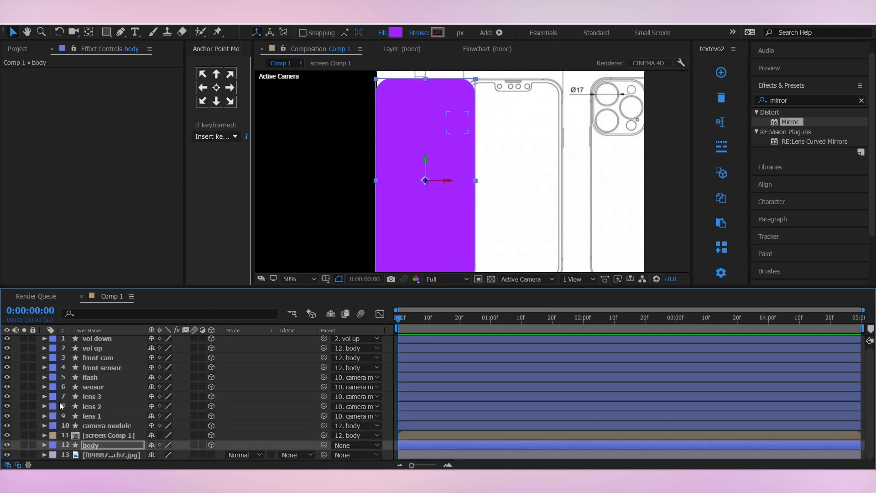
- Reveal the Position properties of the front sensor and front cam layers together
{"action": "left_click", "coordinate": [103, 370]}
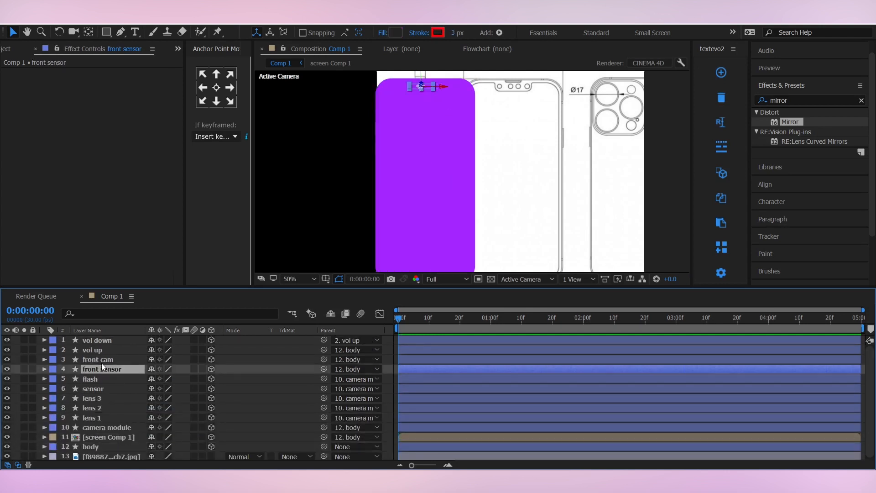
{"action": "left_click", "coordinate": [96, 359], "text": "shift"}
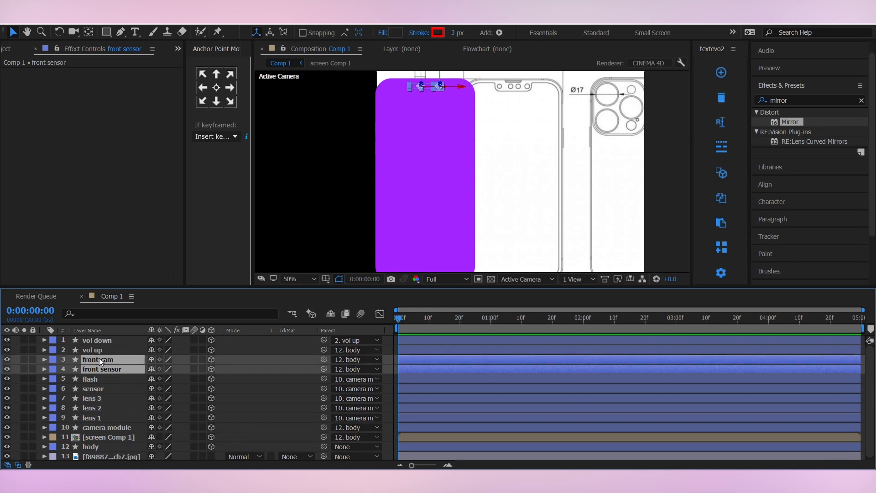
{"action": "key", "text": "p"}
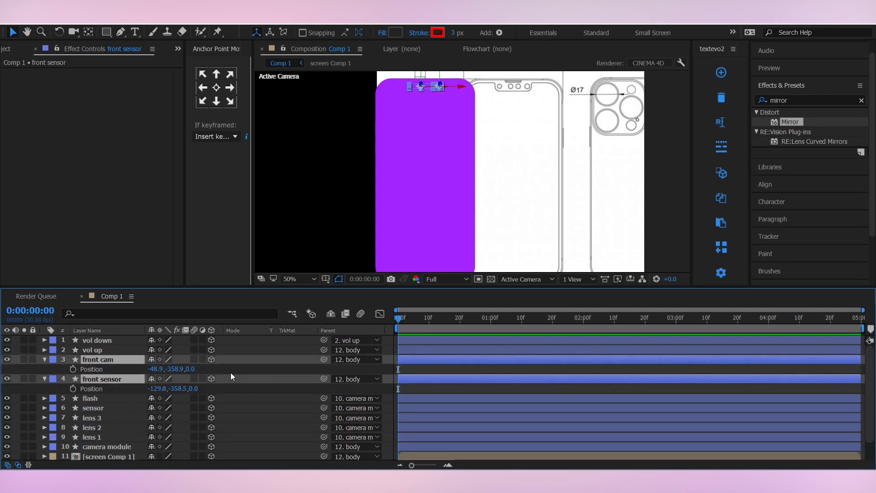
- Try to set the Z Position of the front cam and front sensor layers to -0.2 in one edit
{"action": "left_click", "coordinate": [192, 370]}
{"action": "type", "text": "-"}
{"action": "key", "text": "Return"}
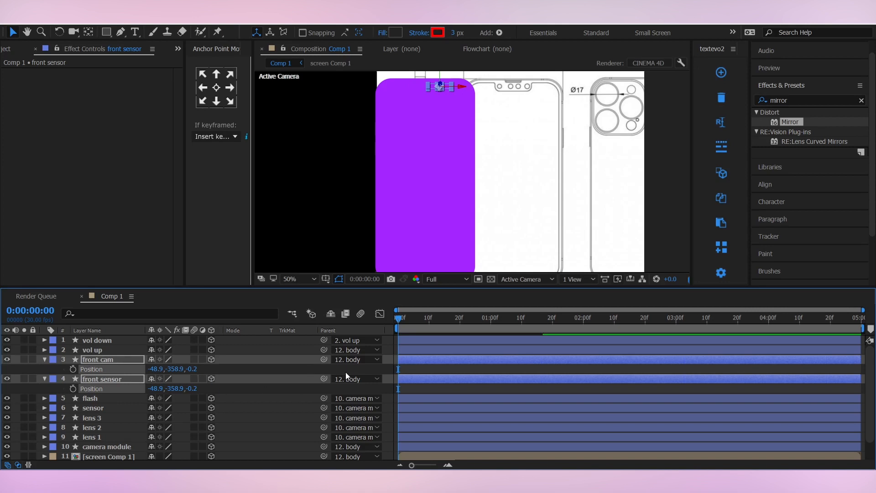
{"action": "left_click", "coordinate": [443, 387]}
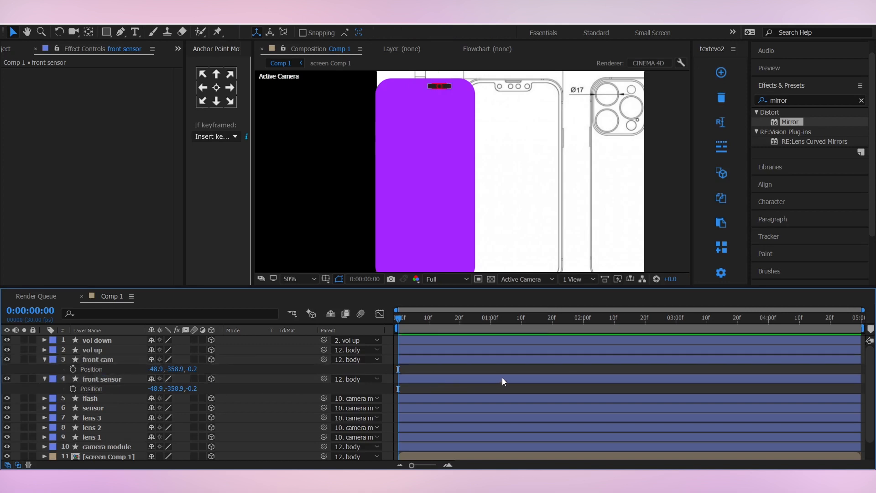
{"action": "key", "text": "comma"}
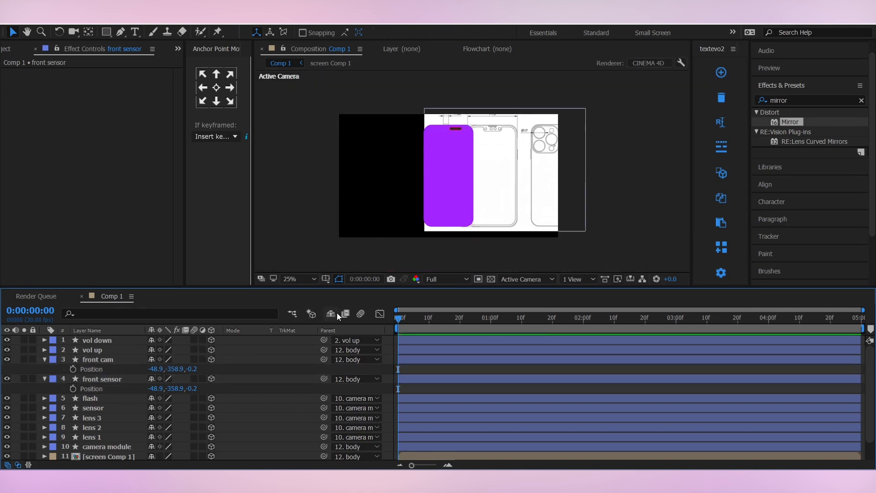
{"action": "key", "text": "ctrl+z"}
{"action": "left_click", "coordinate": [440, 389]}
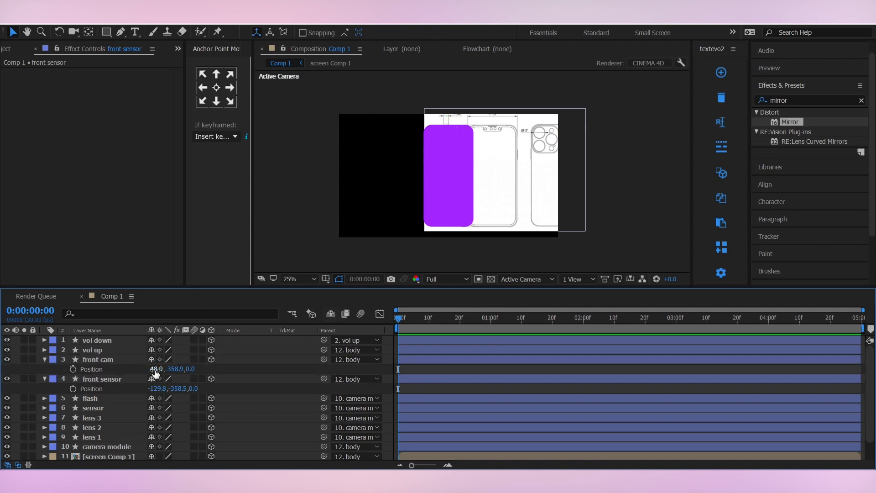
- Set the Z Position of the front cam layer and of the front sensor layer to -0.2 individually
{"action": "left_click", "coordinate": [192, 368]}
{"action": "type", "text": "-0.2"}
{"action": "key", "text": "Return"}
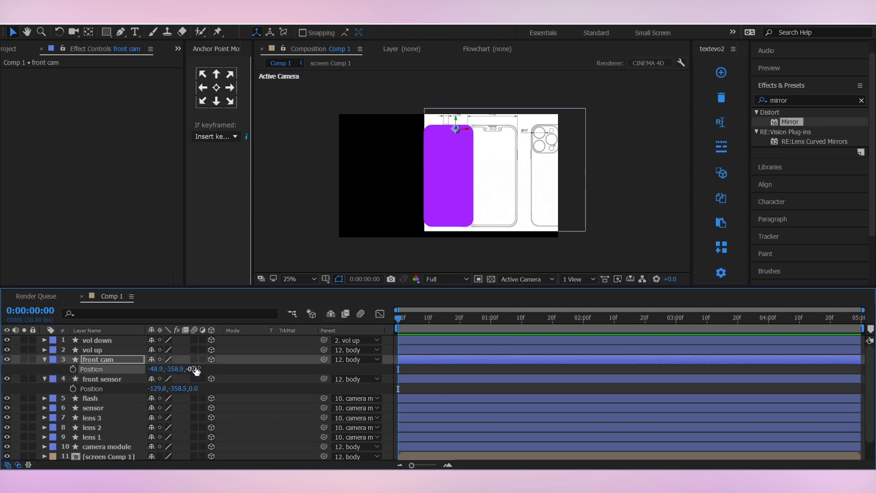
{"action": "left_click", "coordinate": [199, 388]}
{"action": "type", "text": "-0.2"}
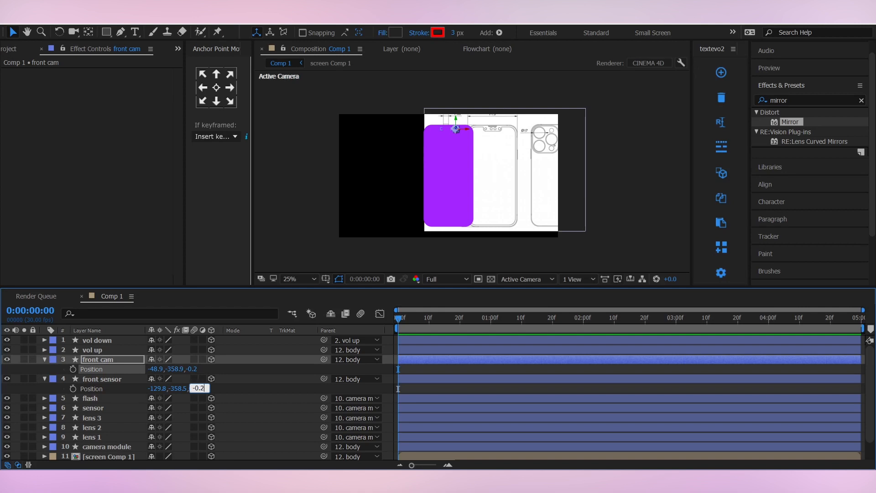
{"action": "key", "text": "Return"}
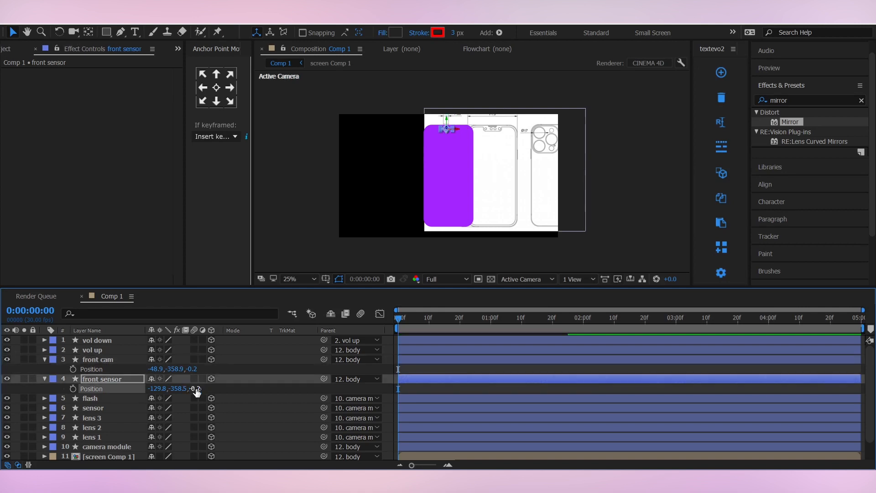
{"action": "left_click", "coordinate": [414, 368]}
{"action": "scroll", "coordinate": [469, 141], "scroll_direction": "up", "scroll_amount": 2}
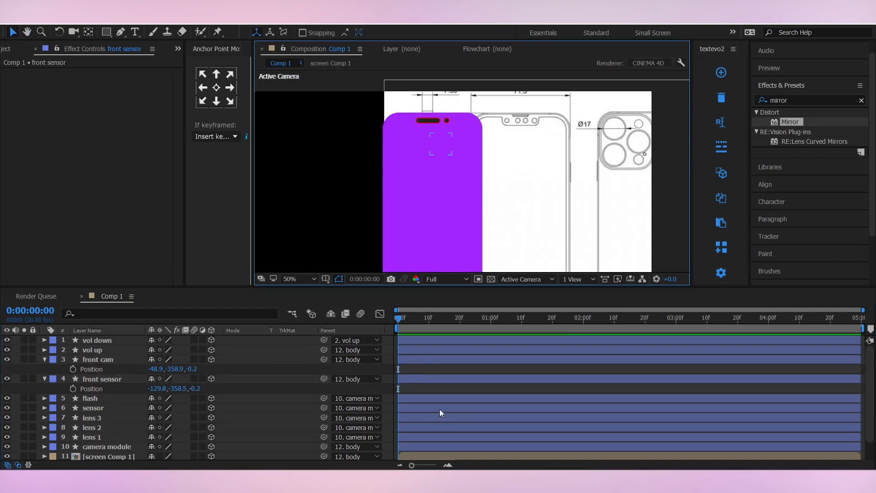
- Remove the stroke from the front sensor layer by setting it to None
{"action": "left_click", "coordinate": [412, 378]}
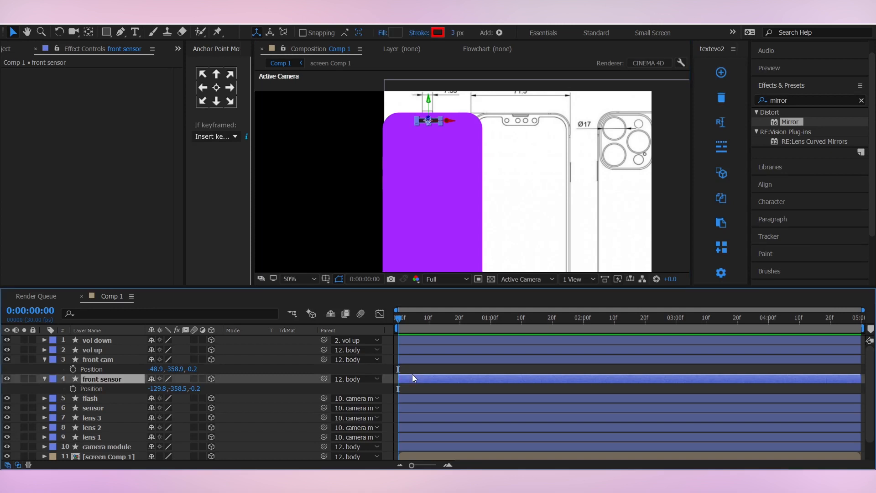
{"action": "left_click", "coordinate": [419, 32]}
{"action": "left_click", "coordinate": [17, 32]}
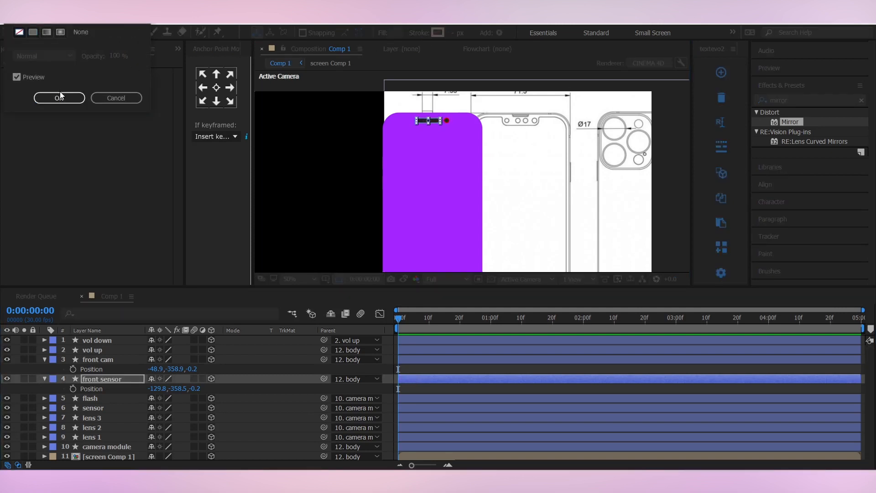
{"action": "left_click", "coordinate": [60, 97]}
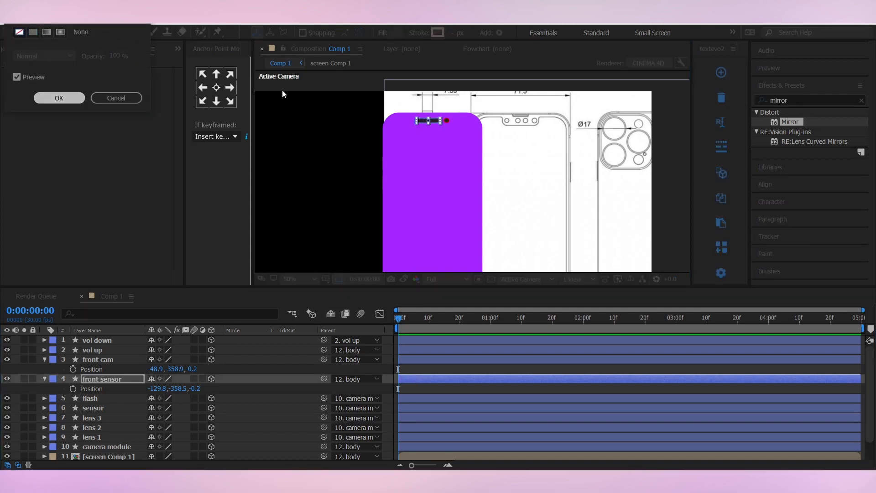
- Remove the stroke from the front cam layer by setting it to None, and collapse both front layers' Position properties
{"action": "left_click", "coordinate": [432, 358]}
{"action": "left_click", "coordinate": [418, 33]}
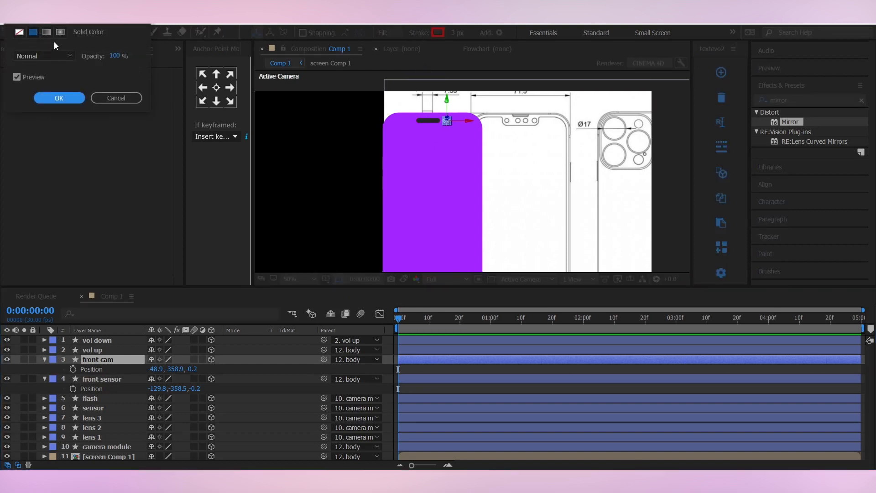
{"action": "left_click", "coordinate": [19, 32]}
{"action": "left_click", "coordinate": [59, 98]}
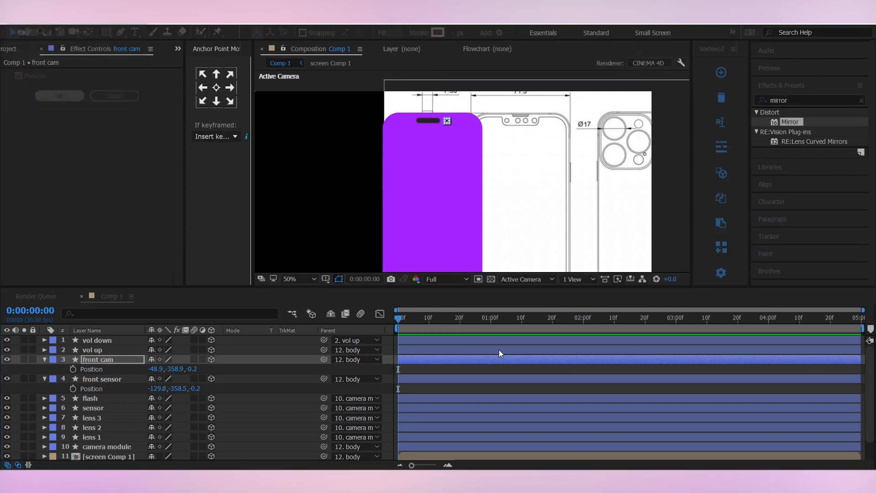
{"action": "left_click", "coordinate": [479, 395]}
{"action": "left_click", "coordinate": [456, 361]}
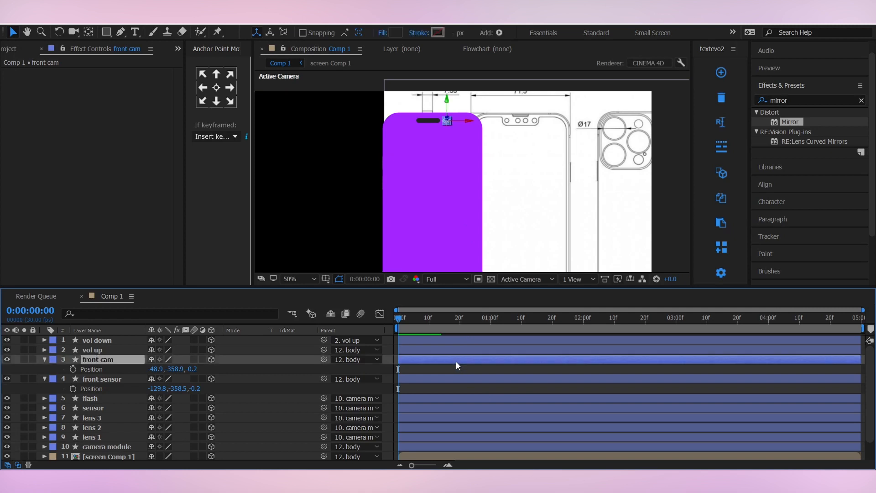
{"action": "left_click", "coordinate": [434, 368]}
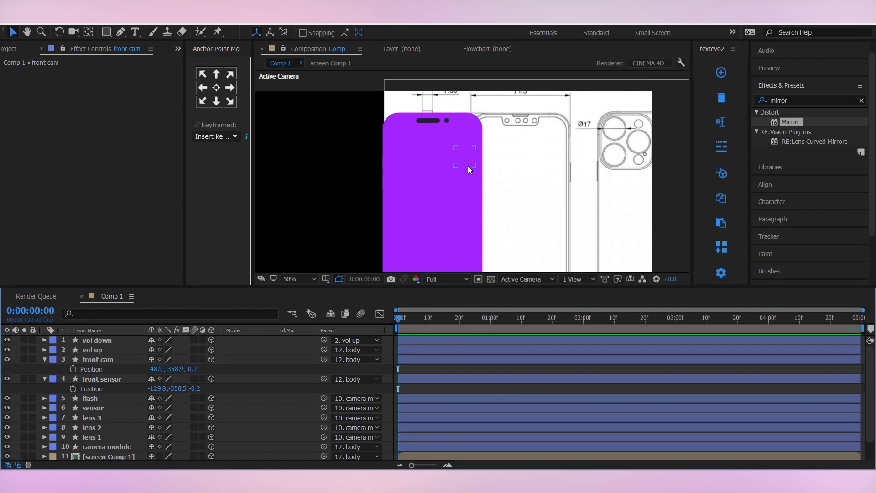
{"action": "left_click", "coordinate": [46, 359]}
{"action": "left_click", "coordinate": [43, 368]}
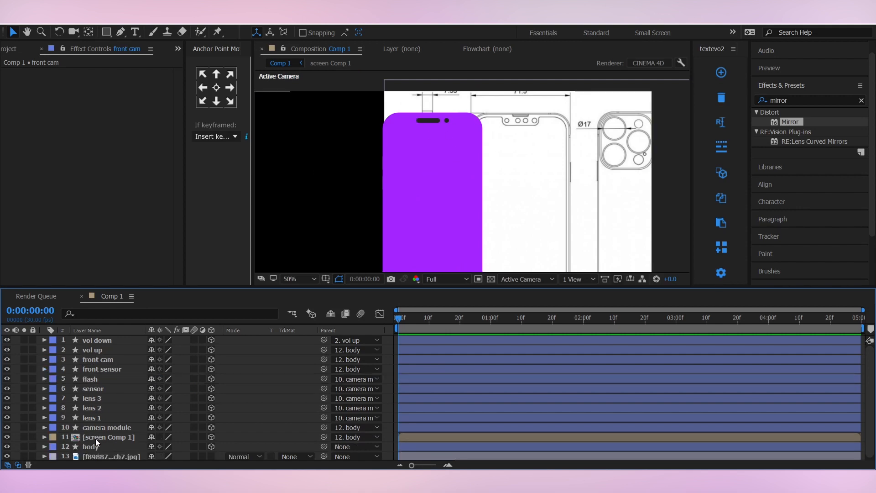
- Set the Z Position of the screen Comp 1 layer to -0.2 so the screen sits in front of the body
{"action": "left_click", "coordinate": [96, 438]}
{"action": "key", "text": "p"}
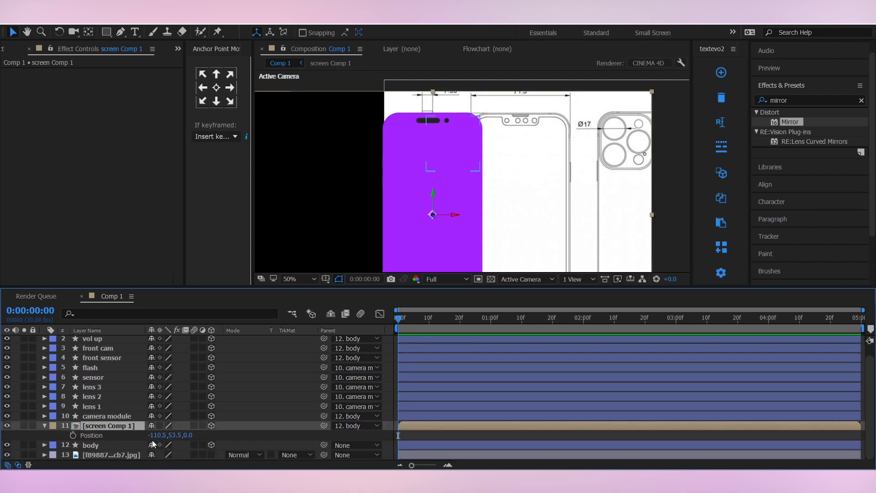
{"action": "left_click", "coordinate": [188, 434]}
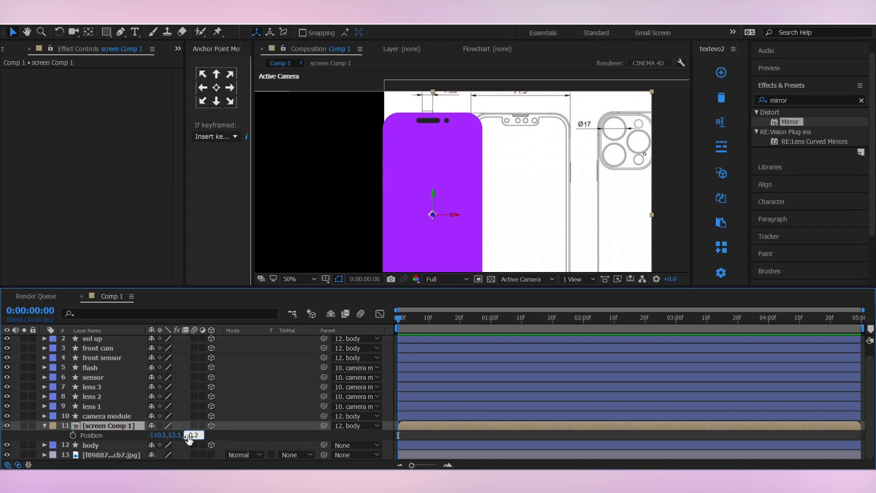
{"action": "key", "text": "Return"}
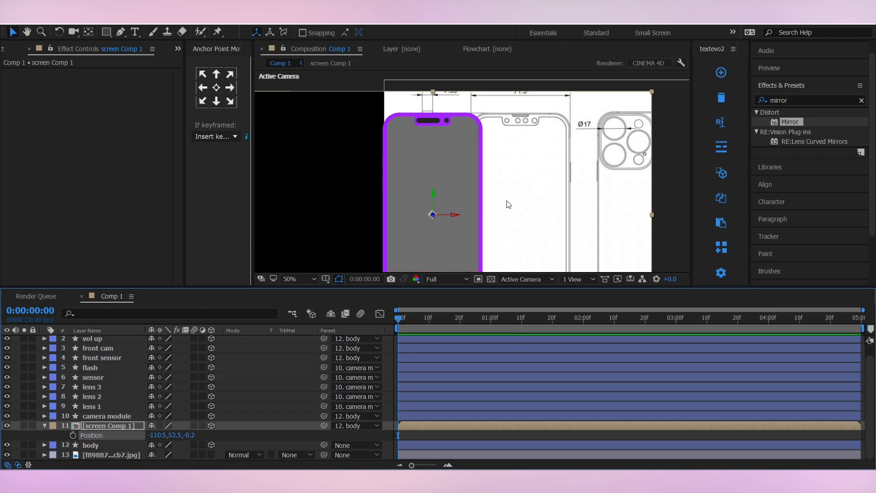
- Rotate the body layer to -33° on Y Rotation to inspect the notch and its front elements at an angle
{"action": "left_click", "coordinate": [460, 433]}
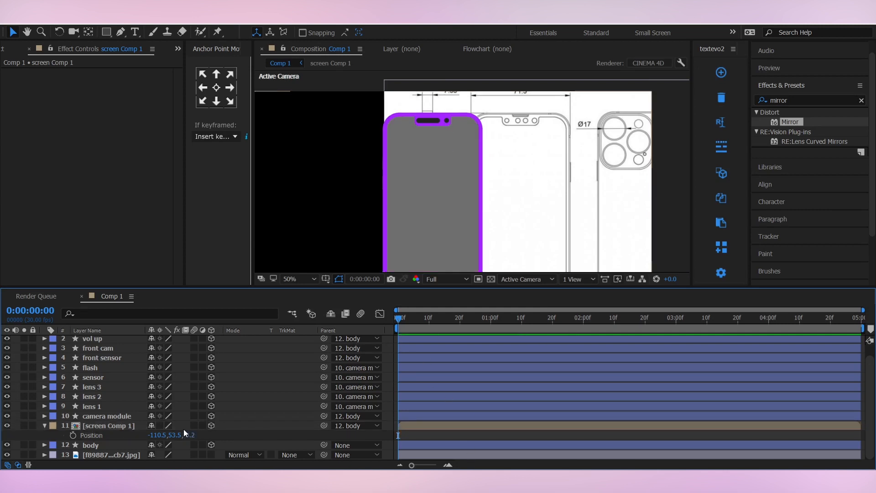
{"action": "left_click", "coordinate": [121, 444]}
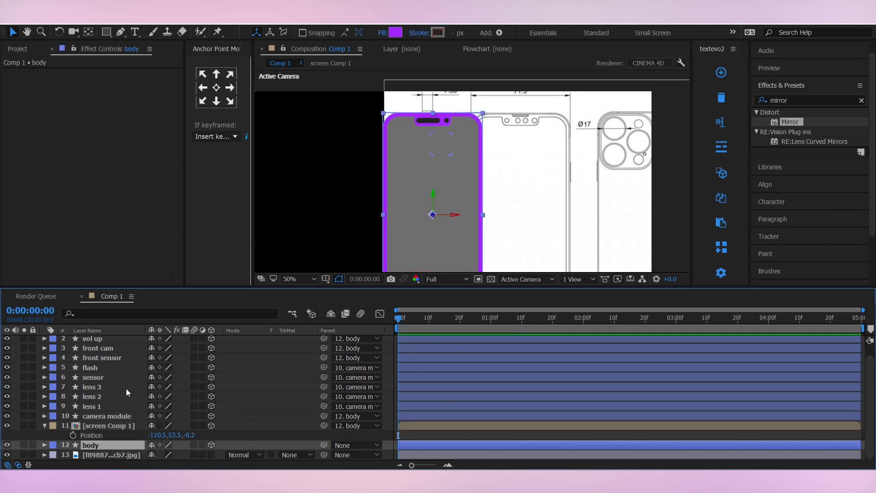
{"action": "key", "text": "r"}
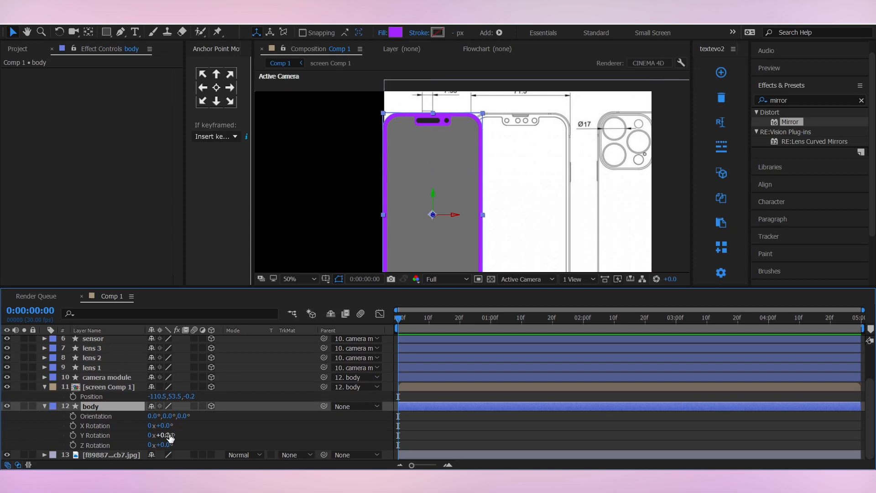
{"action": "left_click_drag", "start_coordinate": [170, 437], "coordinate": [149, 435]}
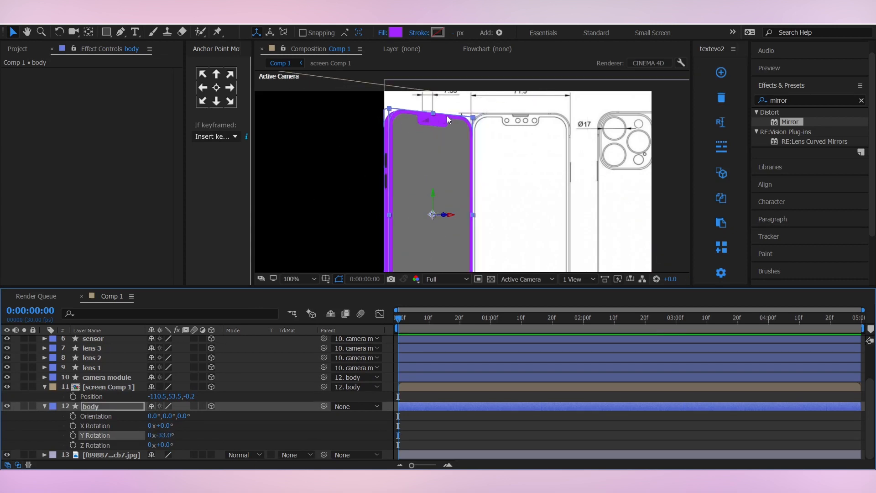
{"action": "scroll", "coordinate": [448, 116], "scroll_direction": "up", "scroll_amount": 2}
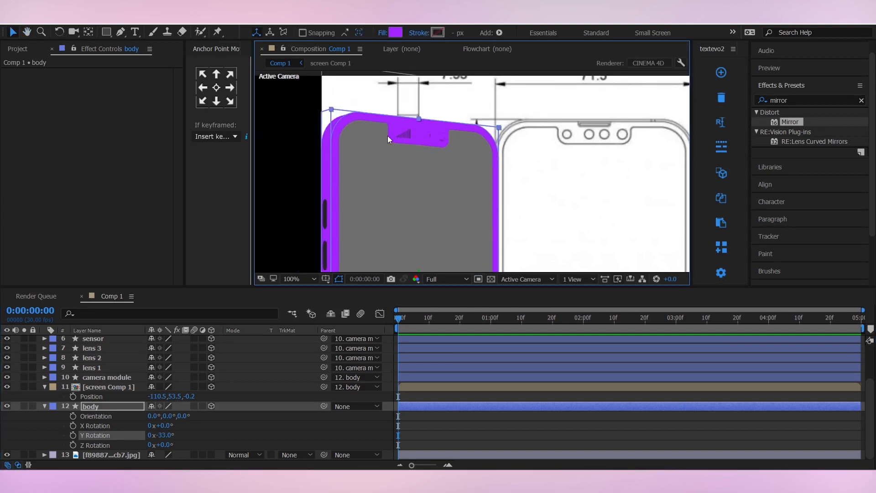
{"action": "scroll", "coordinate": [114, 386], "scroll_direction": "up", "scroll_amount": 5}
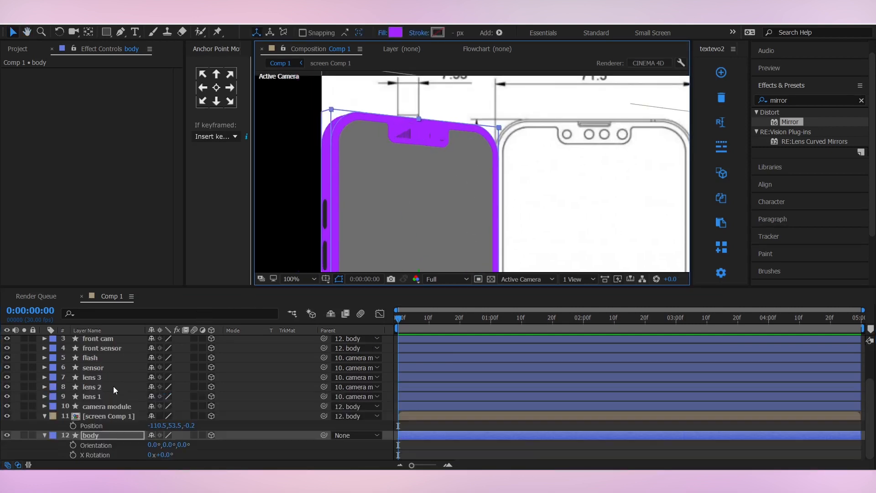
- Set the Z Position of the front sensor layer to -0.3
{"action": "left_click", "coordinate": [93, 368]}
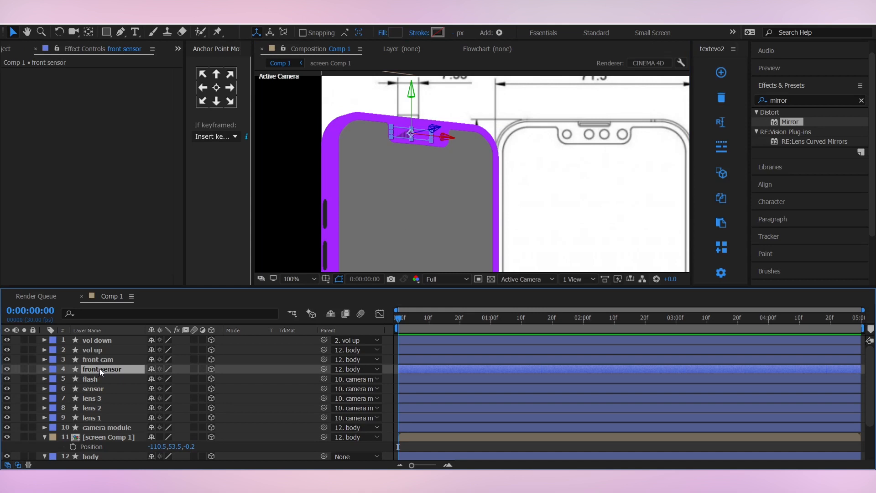
{"action": "key", "text": "p"}
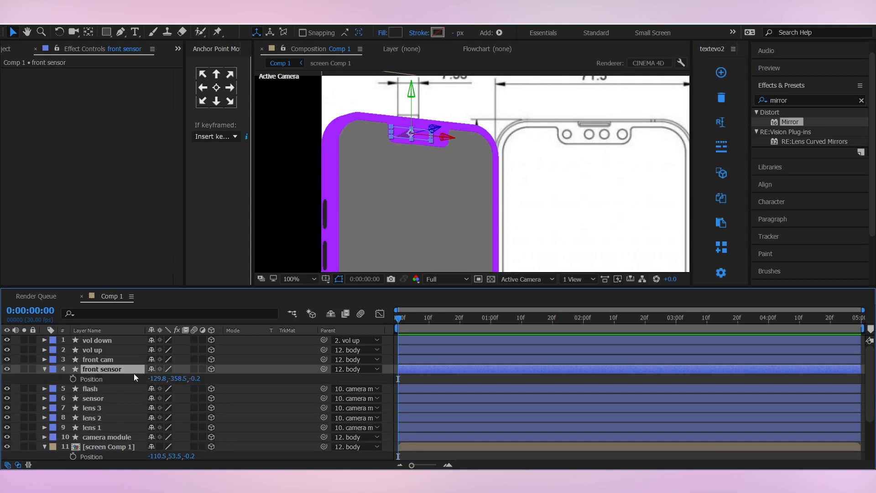
{"action": "left_click", "coordinate": [194, 379]}
{"action": "type", "text": "-"}
{"action": "key", "text": "Return"}
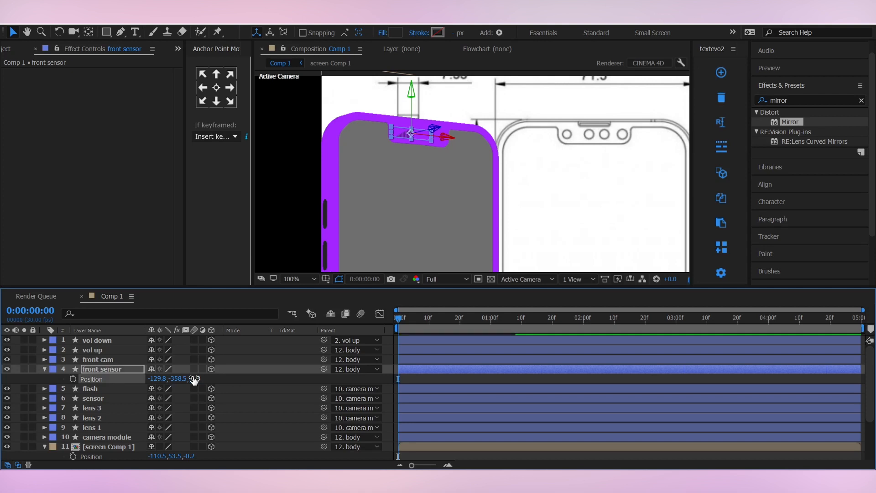
- Change the Z Position of the front cam layer to bring it slightly in front of the notch surface
{"action": "left_click", "coordinate": [107, 360]}
{"action": "key", "text": "p"}
{"action": "left_click", "coordinate": [193, 369]}
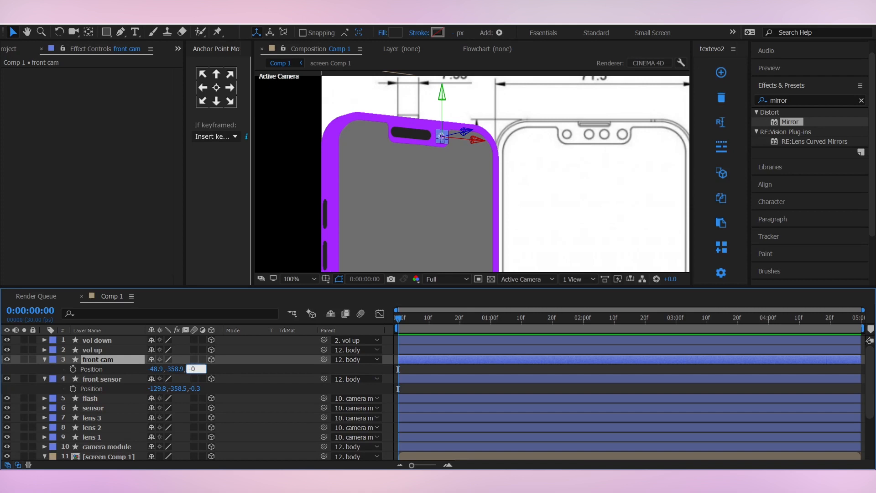
{"action": "key", "text": "Return"}
- Return the body layer's Y Rotation to 0° and collapse the expanded layer properties
{"action": "scroll", "coordinate": [171, 424], "scroll_direction": "down", "scroll_amount": 3}
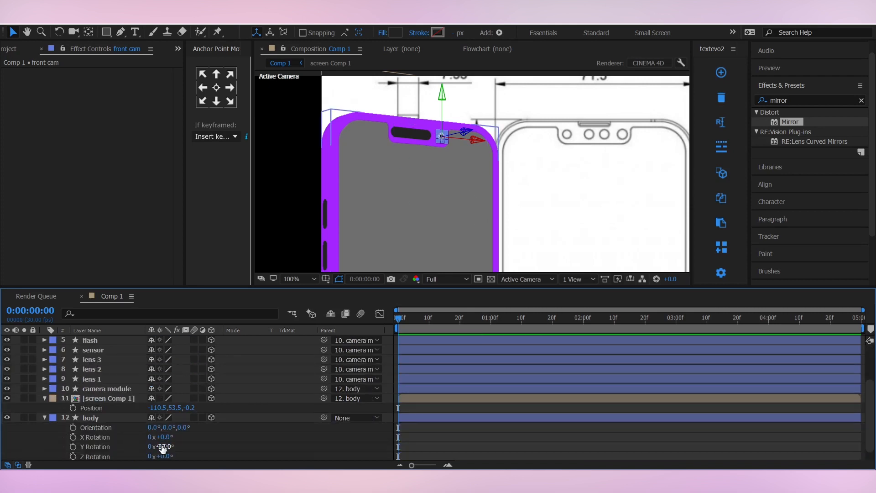
{"action": "mouse_move", "coordinate": [162, 436]}
{"action": "left_mouse_down"}
{"action": "mouse_move", "coordinate": [122, 435]}
{"action": "mouse_move", "coordinate": [160, 437]}
{"action": "left_mouse_up"}
{"action": "key", "text": "ctrl+z"}
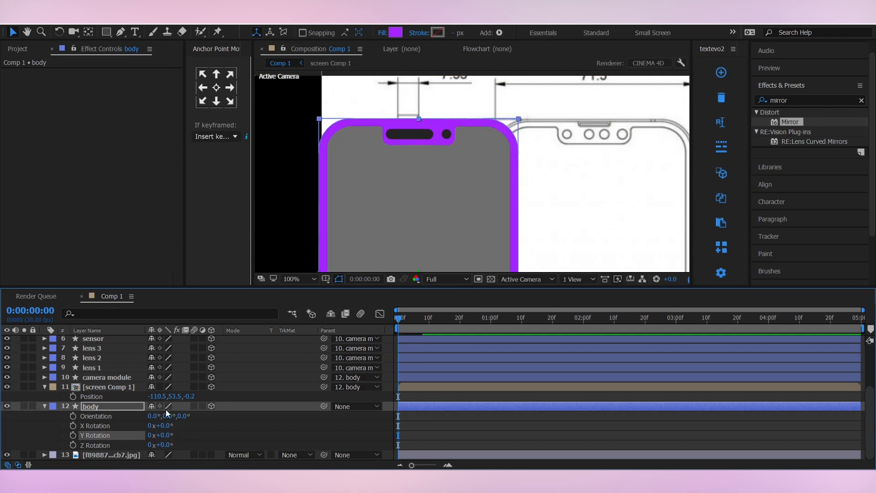
{"action": "key", "text": "u"}
{"action": "left_click", "coordinate": [301, 401]}
{"action": "scroll", "coordinate": [505, 201], "scroll_direction": "down", "scroll_amount": 1}
{"action": "left_click_drag", "start_coordinate": [505, 201], "coordinate": [502, 170]}
{"action": "key", "text": "v"}
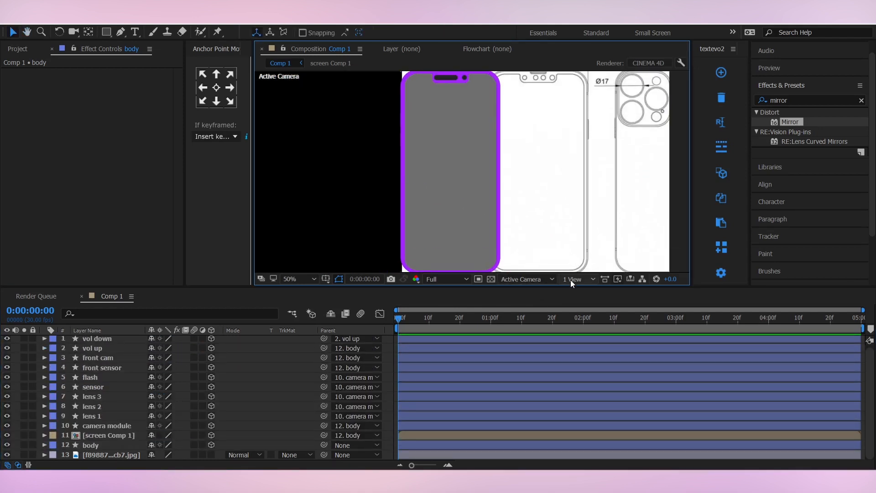
- Switch the viewer to Custom View 1 and orbit around the phone to examine its back, camera module and volume buttons
{"action": "left_click", "coordinate": [523, 279]}
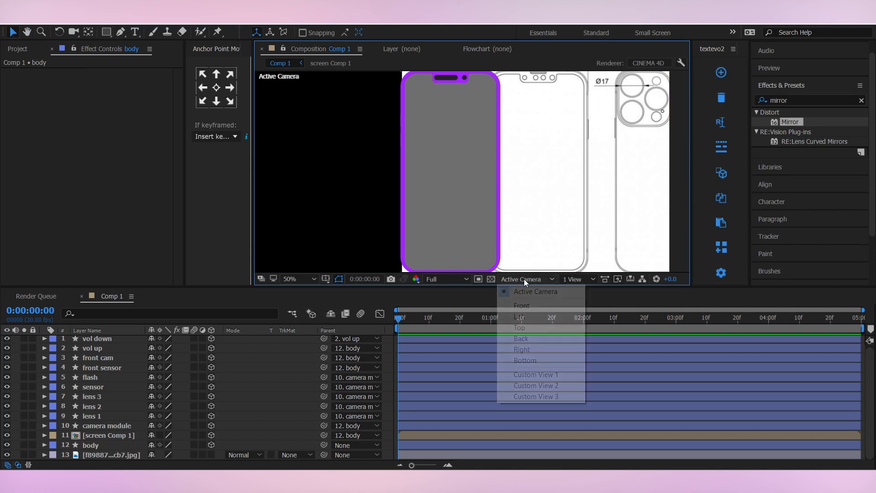
{"action": "left_click", "coordinate": [529, 374]}
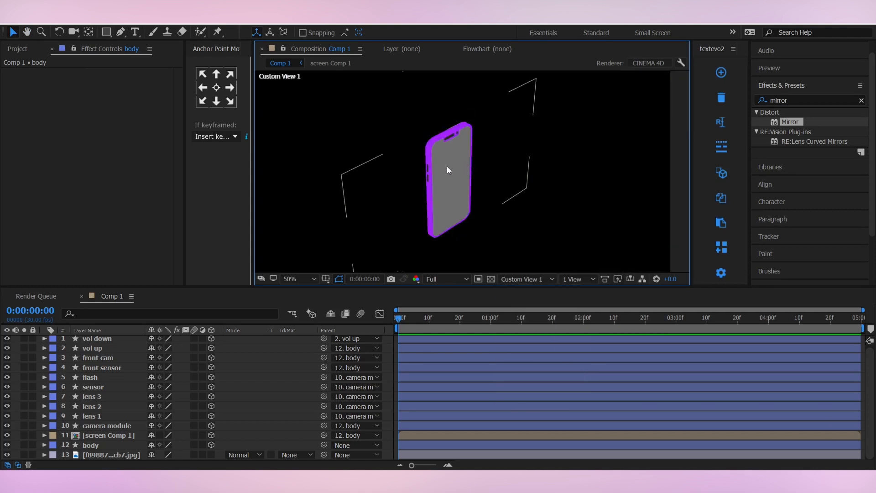
{"action": "key", "text": "c"}
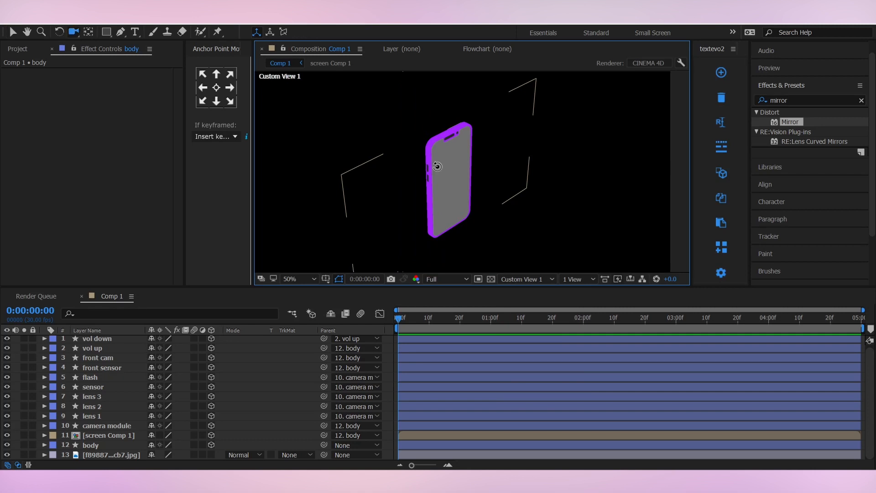
{"action": "left_click_drag", "start_coordinate": [441, 167], "coordinate": [502, 142]}
{"action": "left_click", "coordinate": [531, 279]}
{"action": "left_click", "coordinate": [512, 177]}
{"action": "left_click", "coordinate": [524, 280]}
{"action": "left_click", "coordinate": [529, 368]}
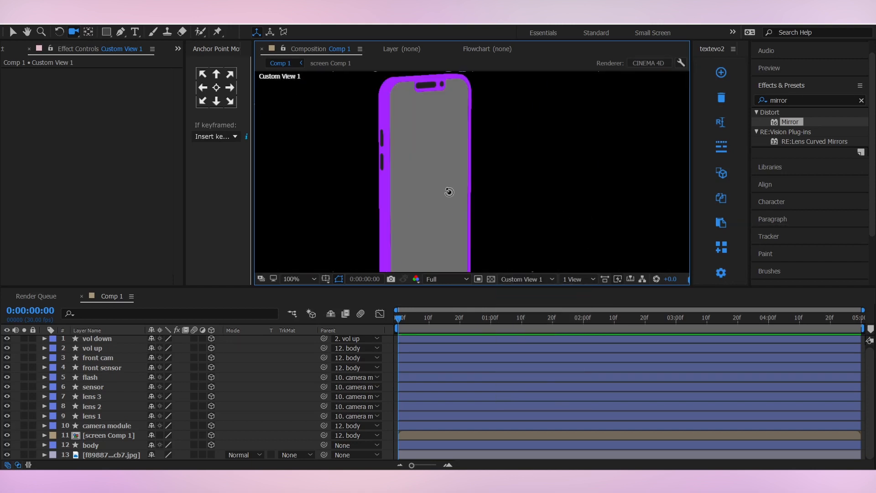
{"action": "left_click_drag", "start_coordinate": [447, 190], "coordinate": [590, 197]}
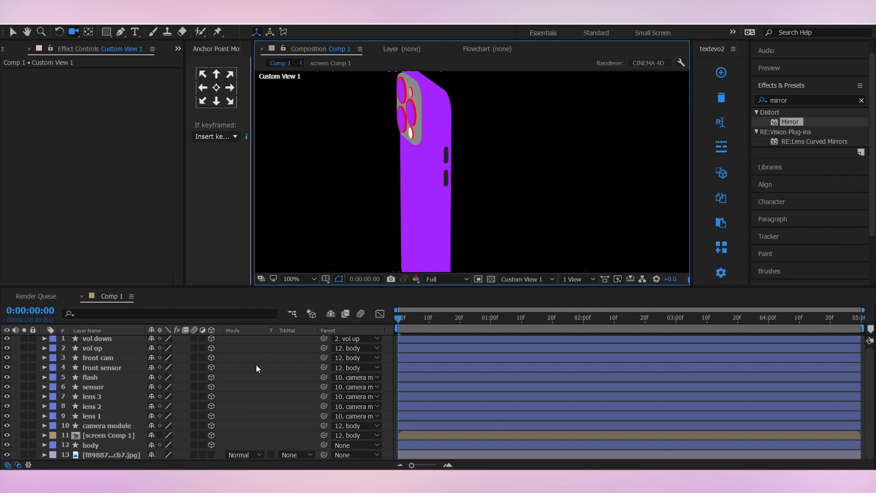
- Add an empty group to the body layer's contents and nest Rectangle 1 inside it
{"action": "left_click", "coordinate": [94, 445]}
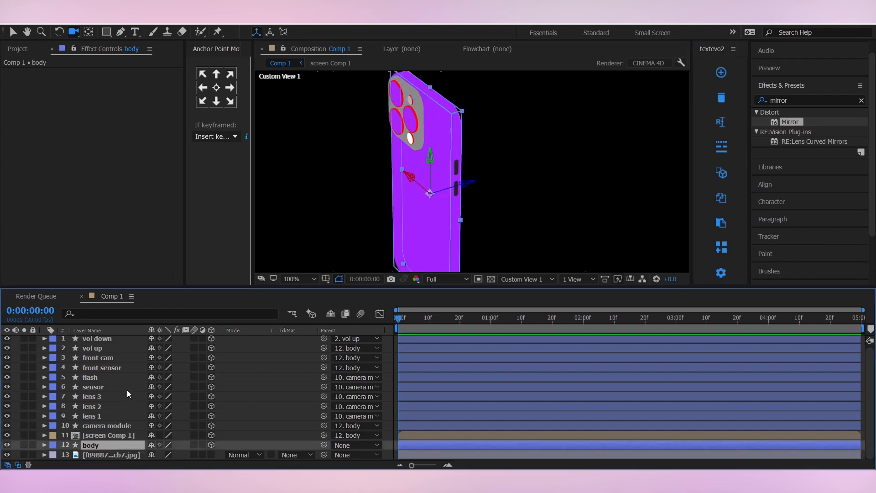
{"action": "left_click", "coordinate": [45, 445]}
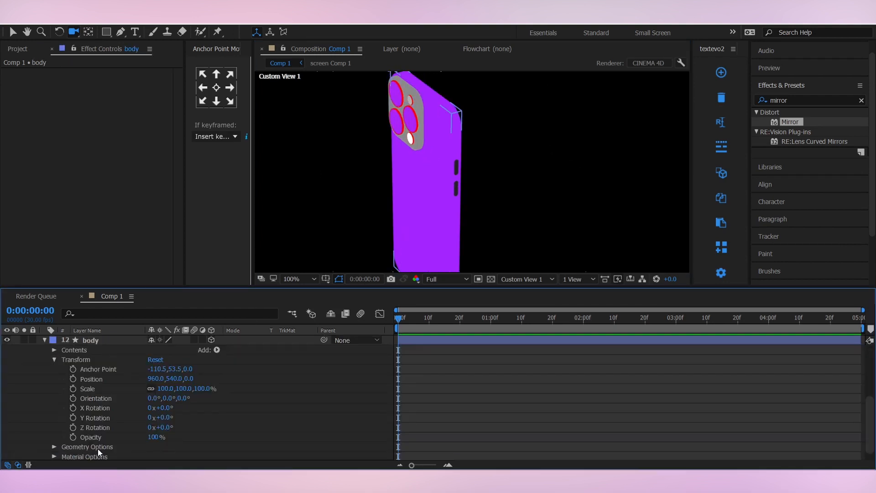
{"action": "left_click", "coordinate": [217, 350]}
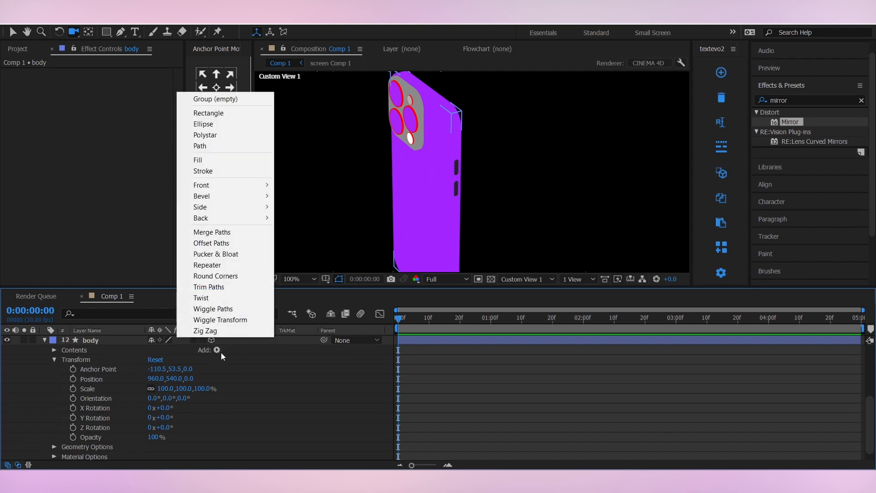
{"action": "left_click", "coordinate": [55, 359]}
{"action": "left_click", "coordinate": [54, 359]}
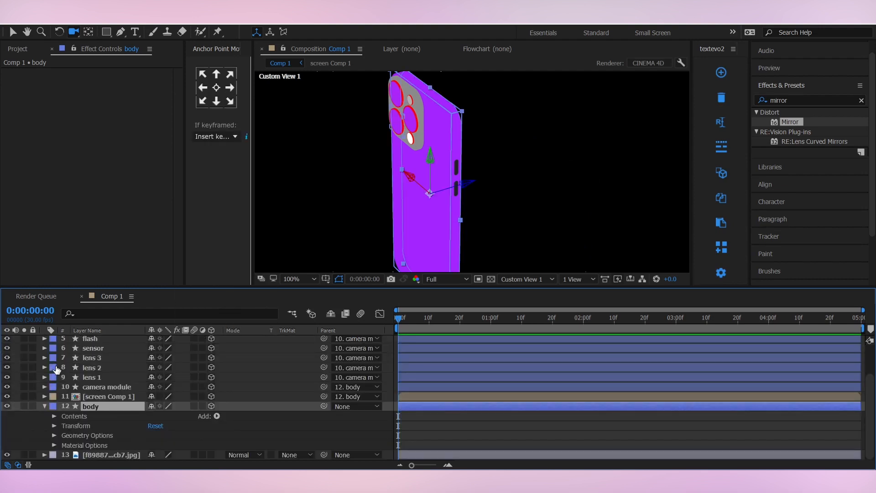
{"action": "left_click", "coordinate": [78, 417]}
{"action": "left_click", "coordinate": [54, 416]}
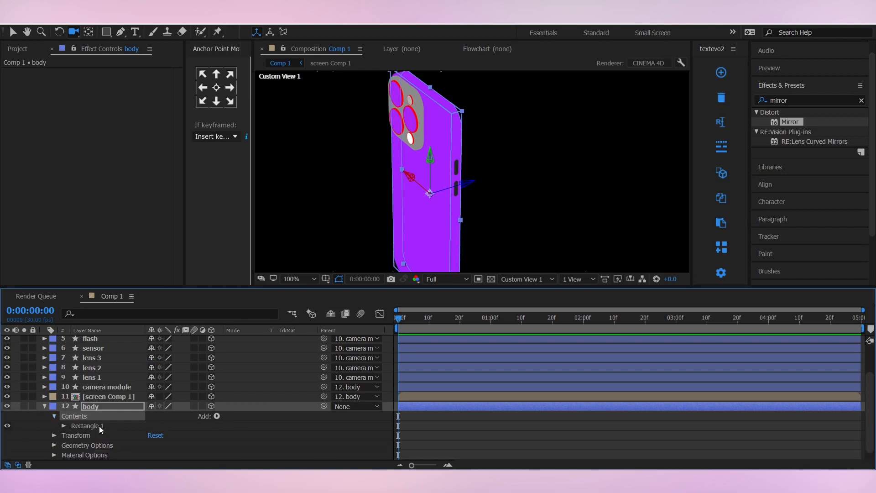
{"action": "left_click", "coordinate": [217, 415]}
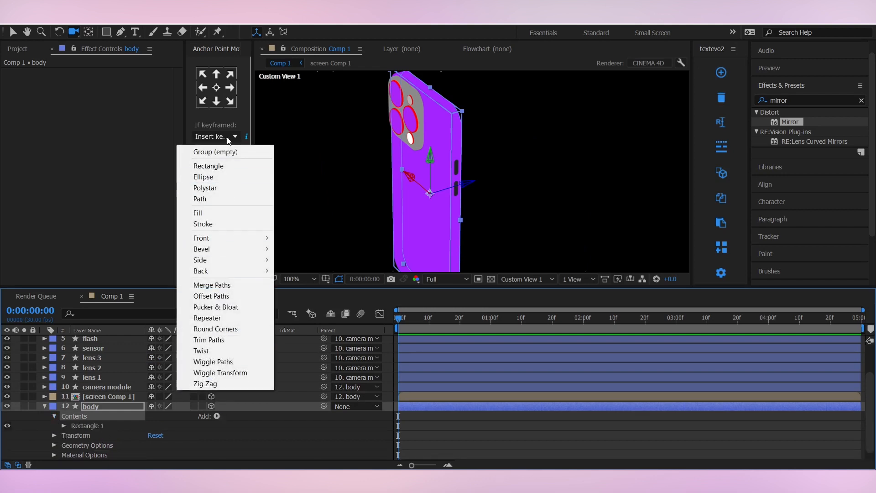
{"action": "left_click", "coordinate": [223, 151]}
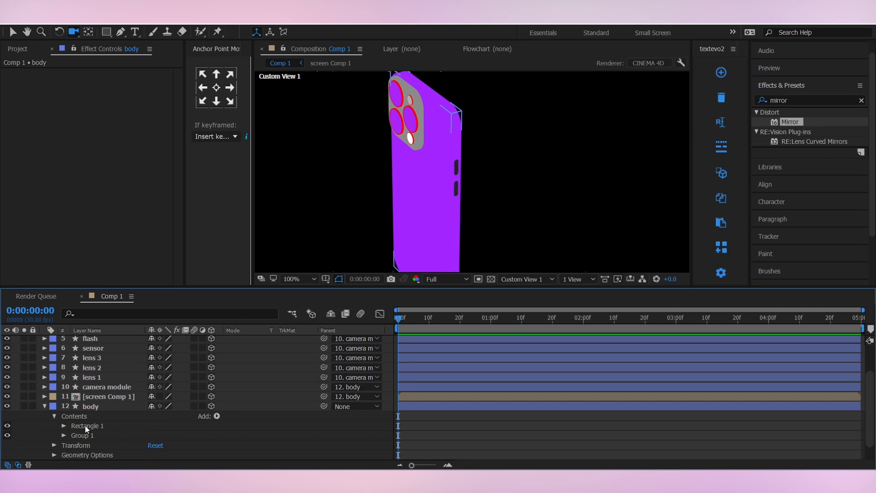
{"action": "left_click_drag", "start_coordinate": [85, 425], "coordinate": [83, 436]}
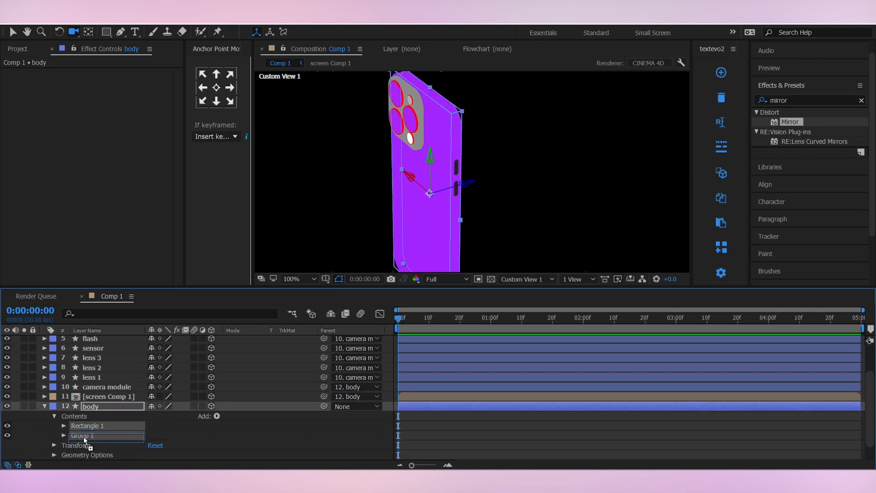
- Add a Side Color property to the body's shape group and sample the body's purple as its color
{"action": "left_click", "coordinate": [217, 415]}
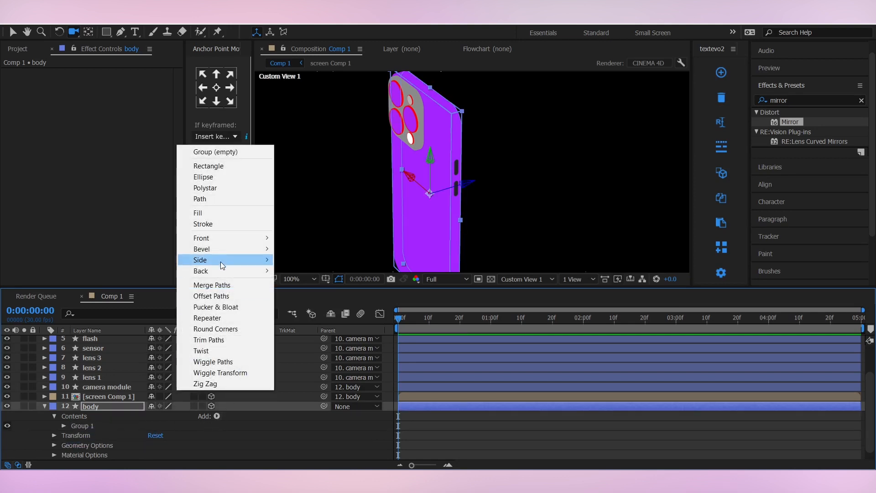
{"action": "mouse_move", "coordinate": [216, 262]}
{"action": "left_click", "coordinate": [326, 262]}
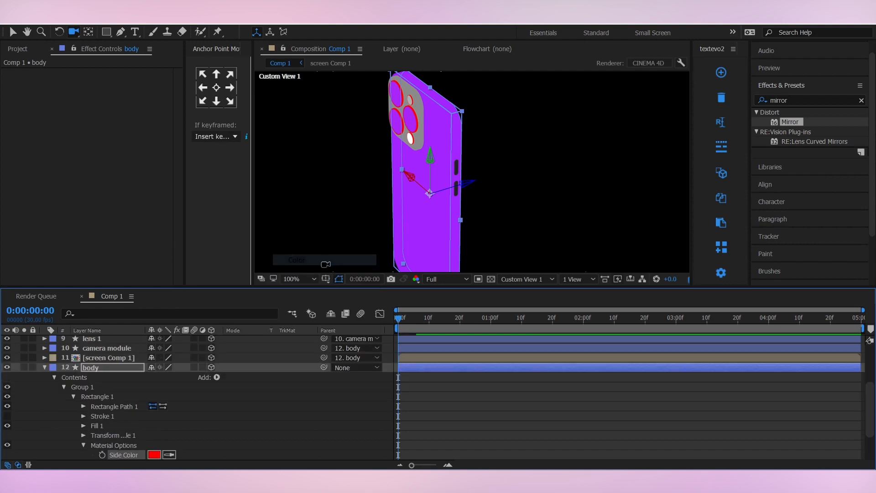
{"action": "left_click", "coordinate": [170, 454]}
{"action": "left_click", "coordinate": [439, 138]}
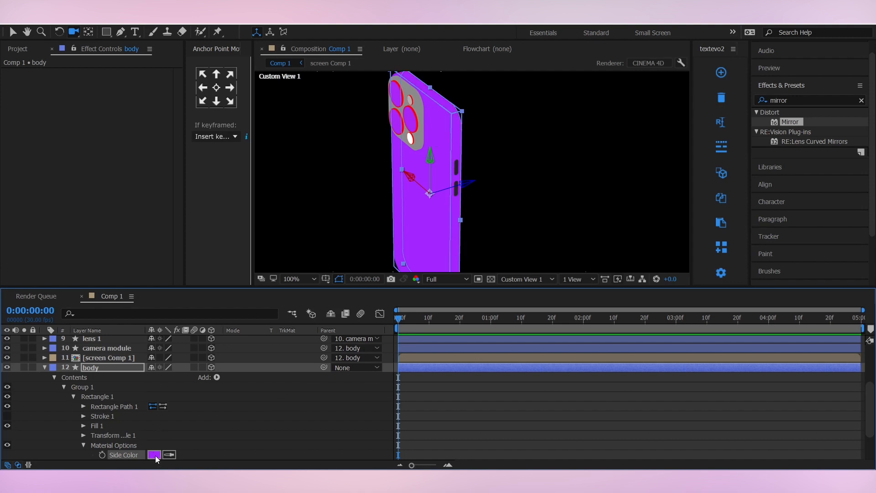
- Darken the body's Side Color by setting its brightness to 80% (821ECC), and collapse the body layer
{"action": "left_click", "coordinate": [155, 455]}
{"action": "left_click", "coordinate": [212, 103]}
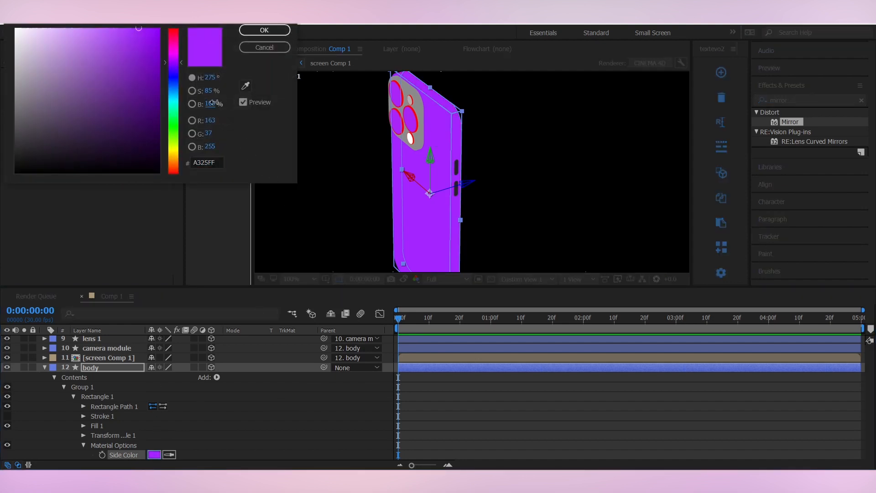
{"action": "left_click_drag", "start_coordinate": [212, 103], "coordinate": [198, 103]}
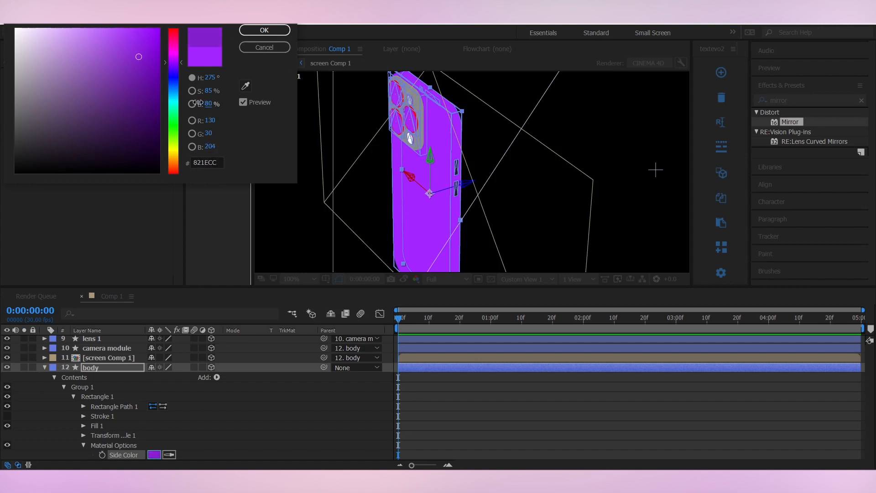
{"action": "left_click", "coordinate": [258, 32]}
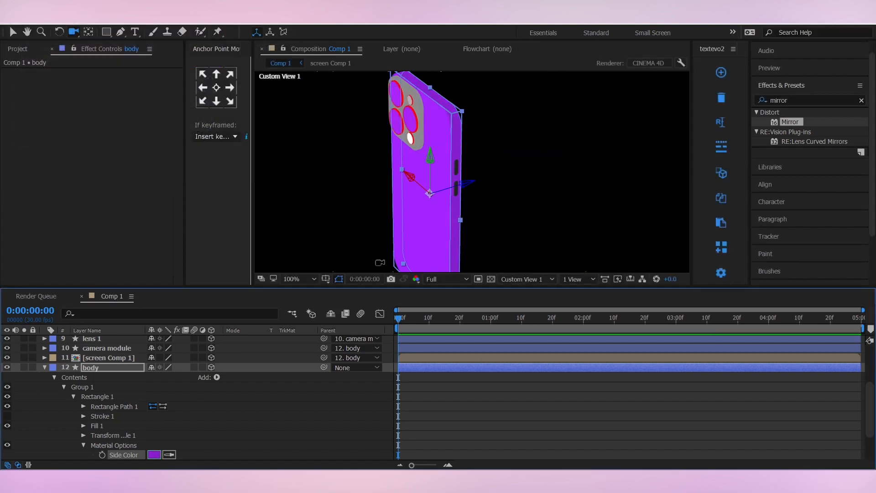
{"action": "left_click", "coordinate": [464, 395]}
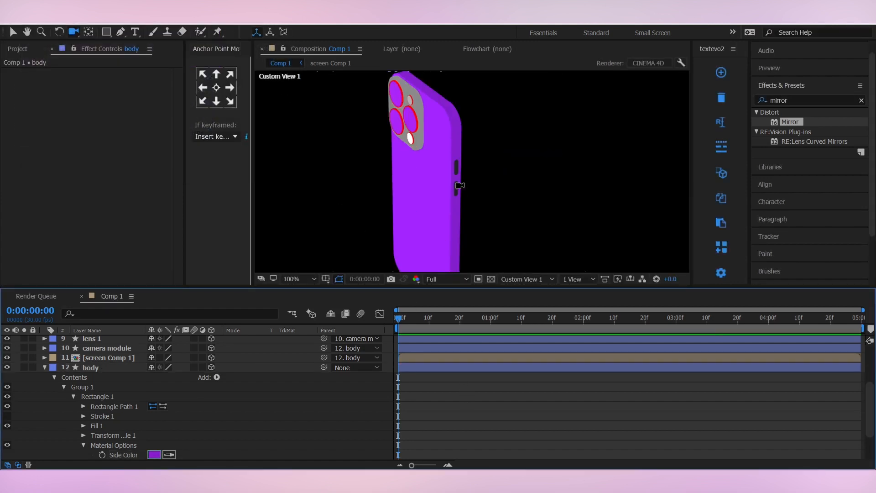
{"action": "left_click", "coordinate": [46, 368]}
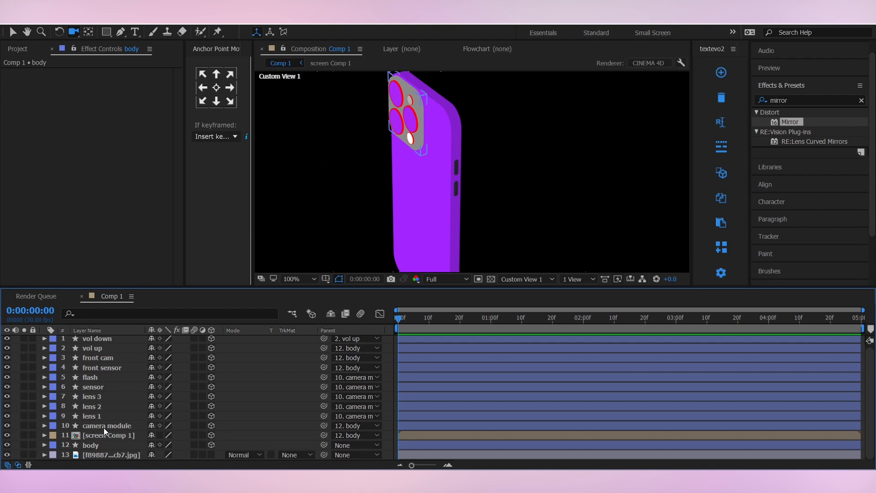
- Set the fill of the vol up and vol down layers to the body's purple (A325FF) by sampling it
{"action": "left_click", "coordinate": [100, 346]}
{"action": "left_click", "coordinate": [100, 341], "text": "shift"}
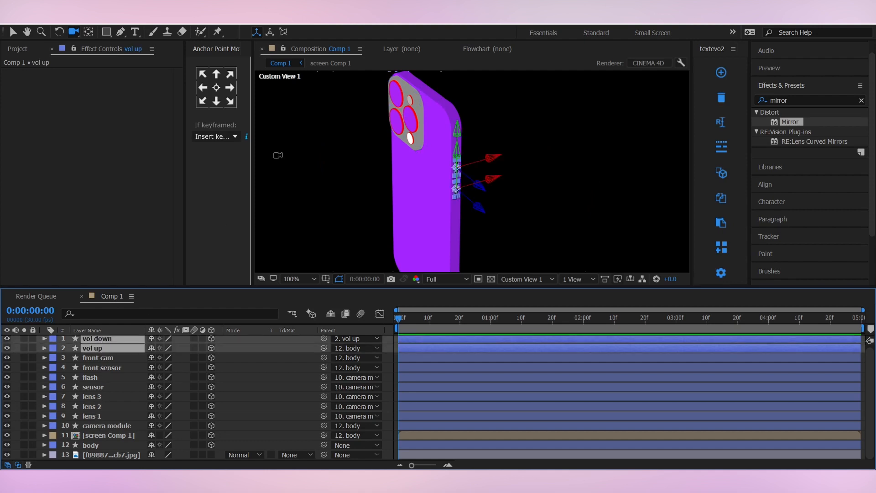
{"action": "key", "text": "q"}
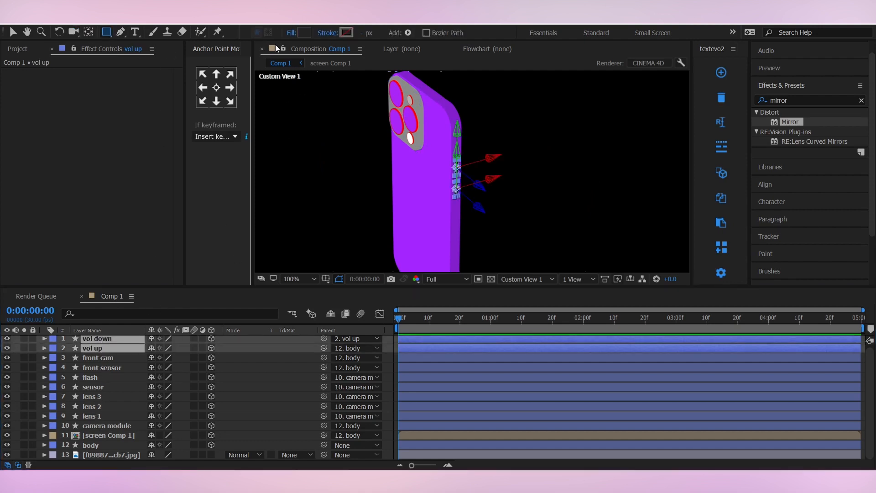
{"action": "left_click", "coordinate": [304, 32]}
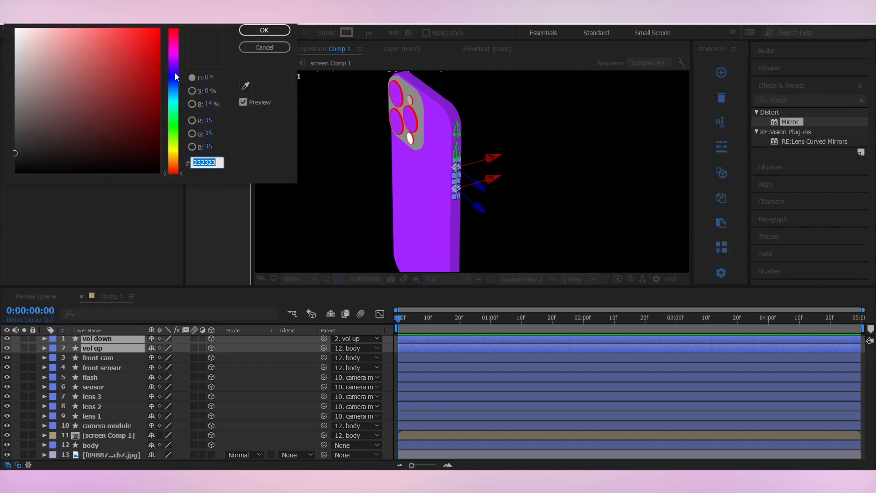
{"action": "left_click", "coordinate": [248, 86]}
{"action": "left_click", "coordinate": [418, 192]}
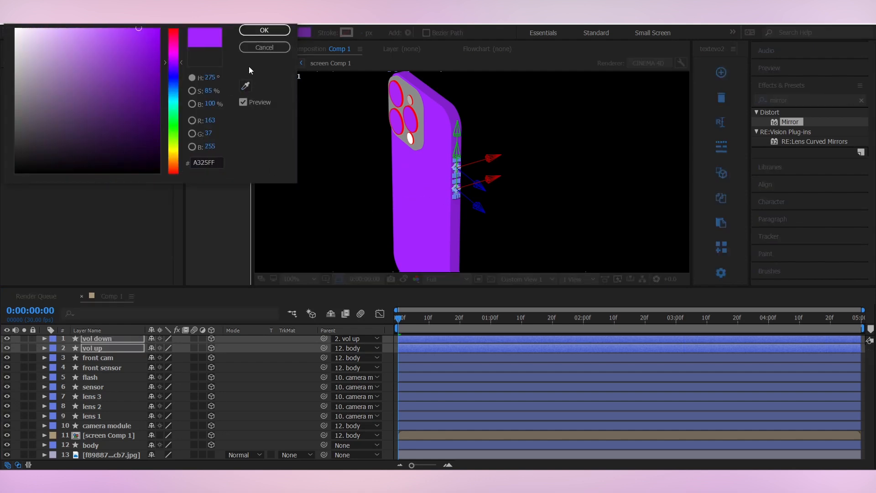
{"action": "left_click", "coordinate": [264, 31]}
{"action": "left_click", "coordinate": [446, 359]}
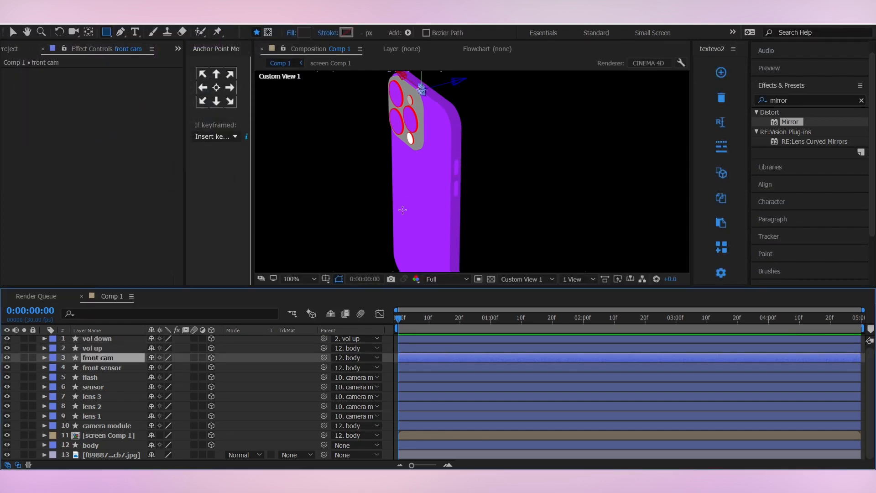
- Select the camera module layer and add an empty group to its contents
{"action": "left_click", "coordinate": [15, 32]}
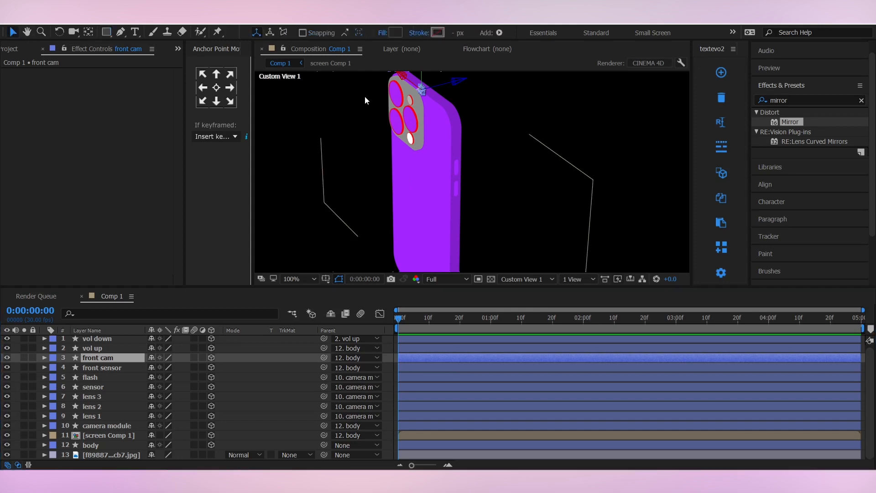
{"action": "left_click", "coordinate": [417, 106]}
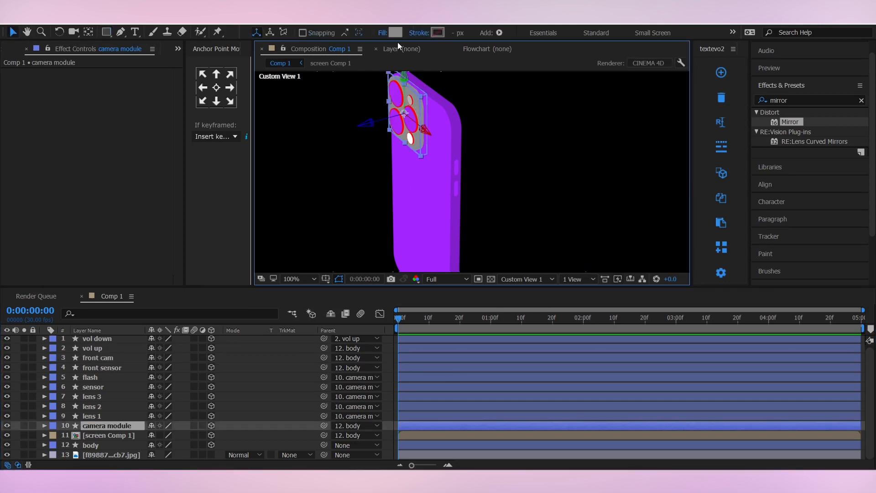
{"action": "left_click", "coordinate": [44, 426]}
{"action": "left_click", "coordinate": [216, 350]}
{"action": "left_click", "coordinate": [218, 98]}
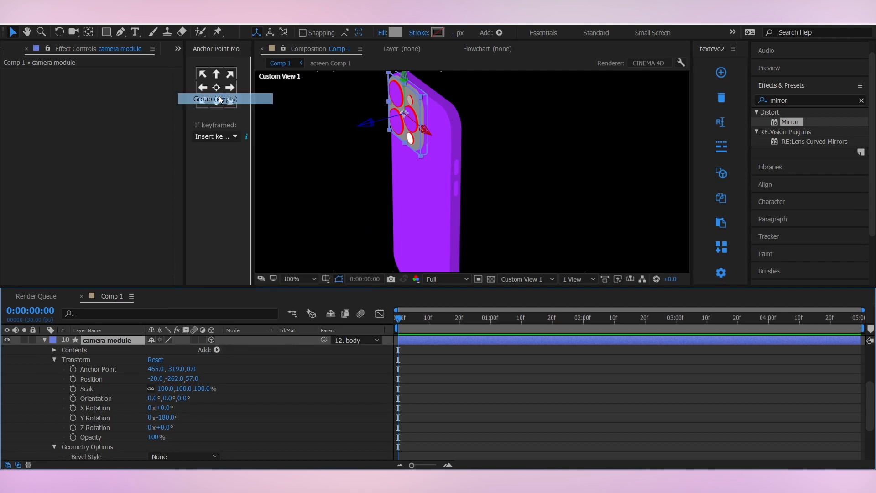
- Add a Side Color property to the camera module's Rectangle 1 and sample the darker purple of the body's side
{"action": "left_click", "coordinate": [217, 350]}
{"action": "mouse_move", "coordinate": [223, 207]}
{"action": "left_click", "coordinate": [294, 209]}
{"action": "left_click", "coordinate": [169, 427]}
{"action": "left_click", "coordinate": [455, 233]}
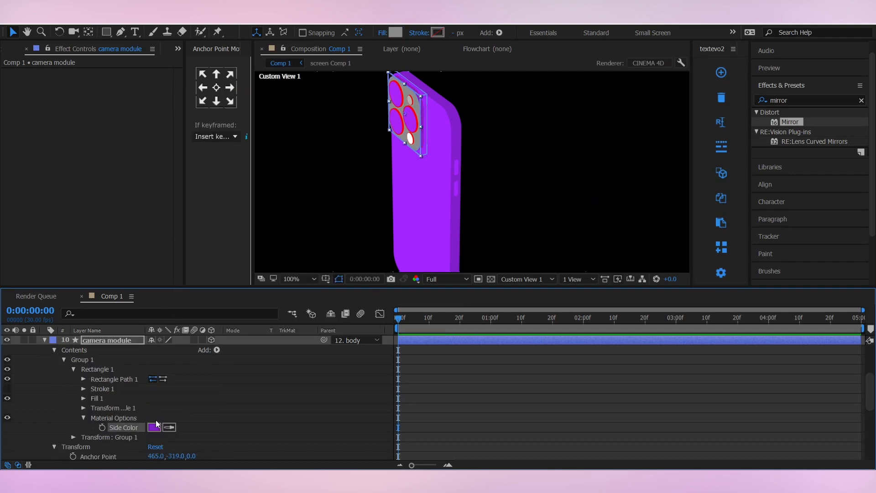
- Set the camera module's fill to a lighter tint of the body's sampled purple, and collapse the layer
{"action": "left_click", "coordinate": [395, 32]}
{"action": "left_click", "coordinate": [245, 85]}
{"action": "left_click", "coordinate": [417, 202]}
{"action": "left_click_drag", "start_coordinate": [137, 28], "coordinate": [105, 28]}
{"action": "left_click", "coordinate": [264, 30]}
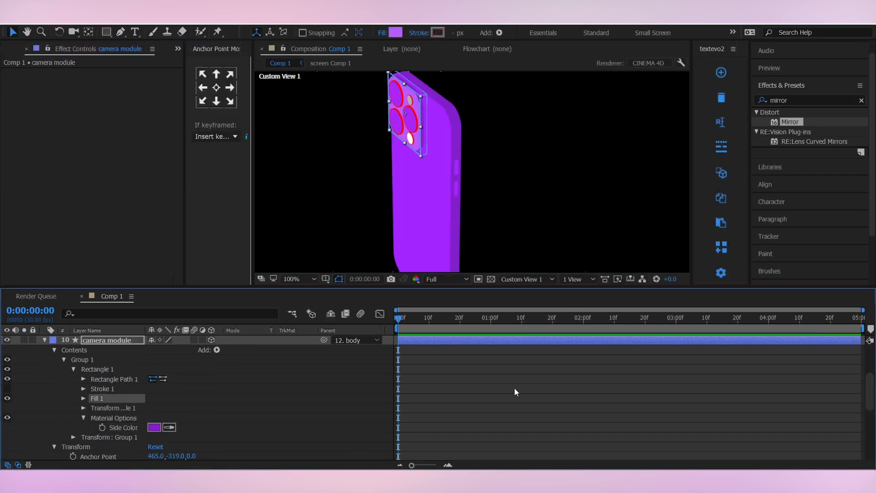
{"action": "left_click", "coordinate": [514, 391]}
{"action": "left_click", "coordinate": [417, 144]}
{"action": "left_click", "coordinate": [44, 340]}
- Recolor the lens 1, lens 2 and lens 3 layers black, replacing their red outlines
{"action": "left_click", "coordinate": [97, 415]}
{"action": "left_click", "coordinate": [98, 396], "text": "shift"}
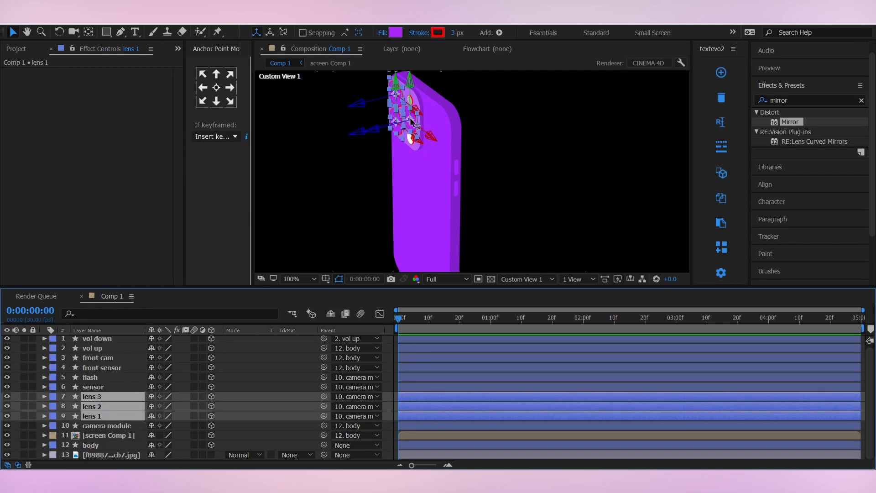
{"action": "scroll", "coordinate": [415, 124], "scroll_direction": "up", "scroll_amount": 1}
{"action": "left_click", "coordinate": [438, 32]}
{"action": "left_click", "coordinate": [264, 30]}
- Set the sensor layer's stroke to None and darken its fill to near black
{"action": "left_click", "coordinate": [428, 387]}
{"action": "left_click", "coordinate": [419, 32]}
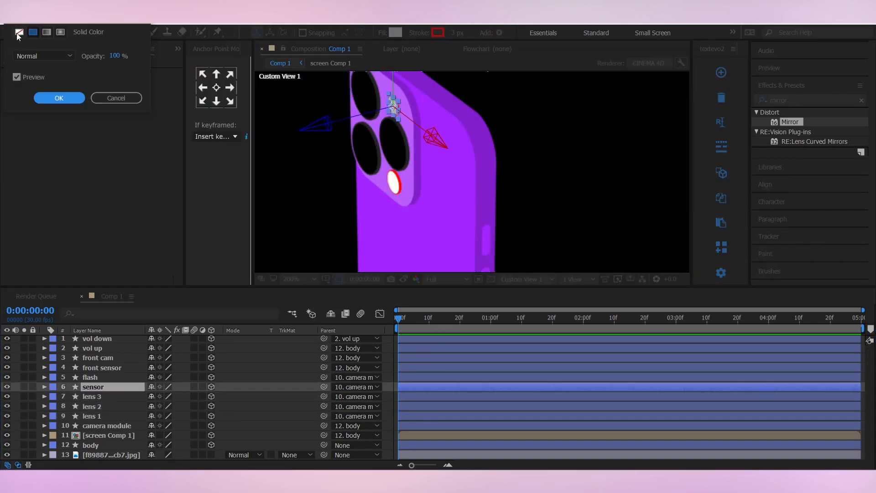
{"action": "left_click", "coordinate": [19, 32]}
{"action": "left_click", "coordinate": [59, 98]}
{"action": "left_click", "coordinate": [402, 396]}
{"action": "left_click", "coordinate": [410, 386]}
{"action": "left_click", "coordinate": [395, 33]}
{"action": "left_click_drag", "start_coordinate": [51, 92], "coordinate": [17, 170]}
{"action": "left_click", "coordinate": [264, 30]}
- Set the flash layer's stroke to None
{"action": "left_click", "coordinate": [399, 190]}
{"action": "left_click", "coordinate": [101, 378]}
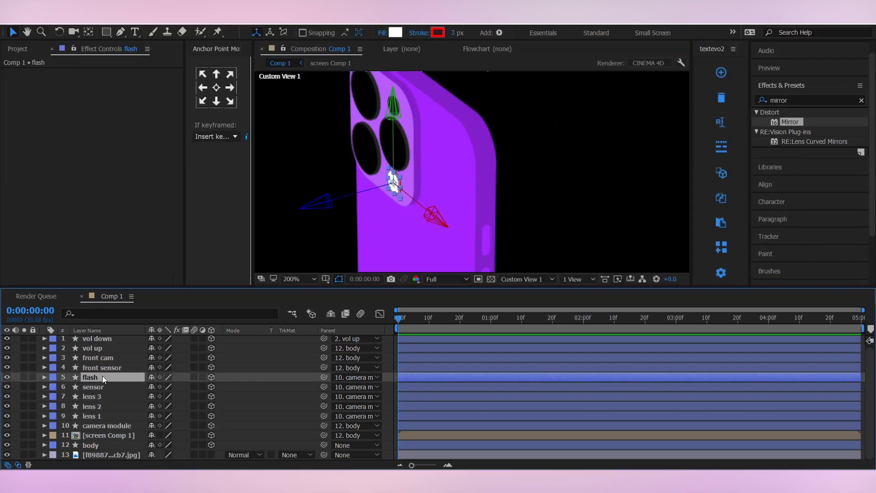
{"action": "left_click", "coordinate": [419, 33]}
{"action": "left_click", "coordinate": [20, 32]}
{"action": "left_click", "coordinate": [58, 98]}
- Orbit to the phone's front and fill the front cam and front sensor layers with a darker purple than the notch
{"action": "scroll", "coordinate": [447, 167], "scroll_direction": "down", "scroll_amount": 2}
{"action": "key", "text": "c"}
{"action": "left_click_drag", "start_coordinate": [477, 213], "coordinate": [566, 146]}
{"action": "key", "text": "v"}
{"action": "scroll", "coordinate": [461, 142], "scroll_direction": "up", "scroll_amount": 1}
{"action": "left_click", "coordinate": [101, 357]}
{"action": "left_click", "coordinate": [102, 367], "text": "shift"}
{"action": "left_click", "coordinate": [395, 32]}
{"action": "left_click", "coordinate": [264, 30]}
{"action": "left_click", "coordinate": [304, 32]}
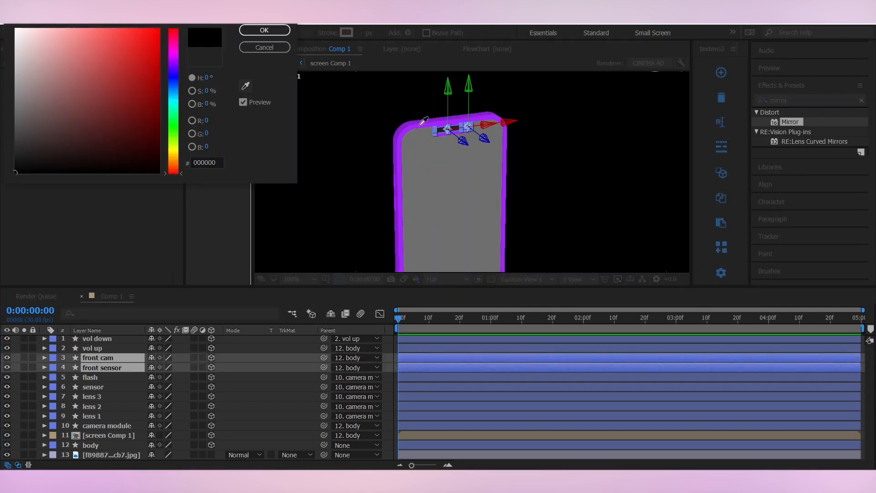
{"action": "left_click", "coordinate": [264, 30]}
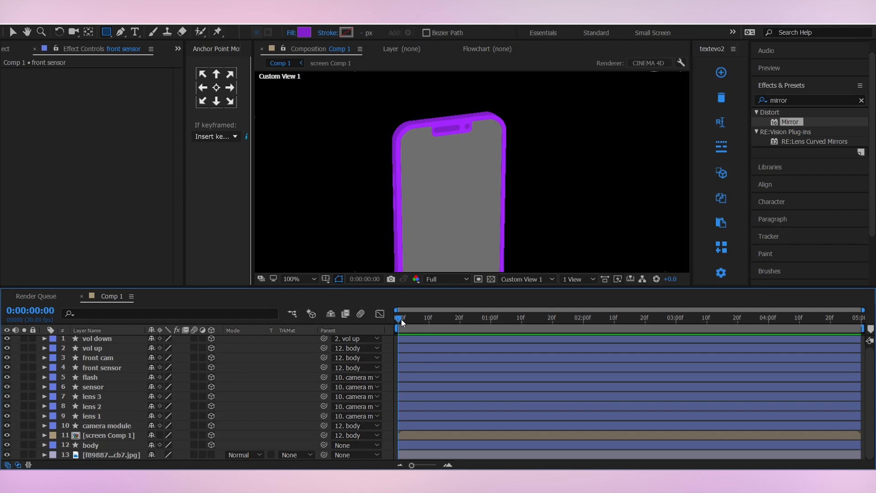
- Switch the viewer to Active Camera and hide the blueprint image layer
{"action": "mouse_move", "coordinate": [401, 319]}
{"action": "left_mouse_down"}
{"action": "mouse_move", "coordinate": [538, 319]}
{"action": "mouse_move", "coordinate": [390, 319]}
{"action": "left_mouse_up"}
{"action": "left_click", "coordinate": [550, 279]}
{"action": "left_click", "coordinate": [543, 294]}
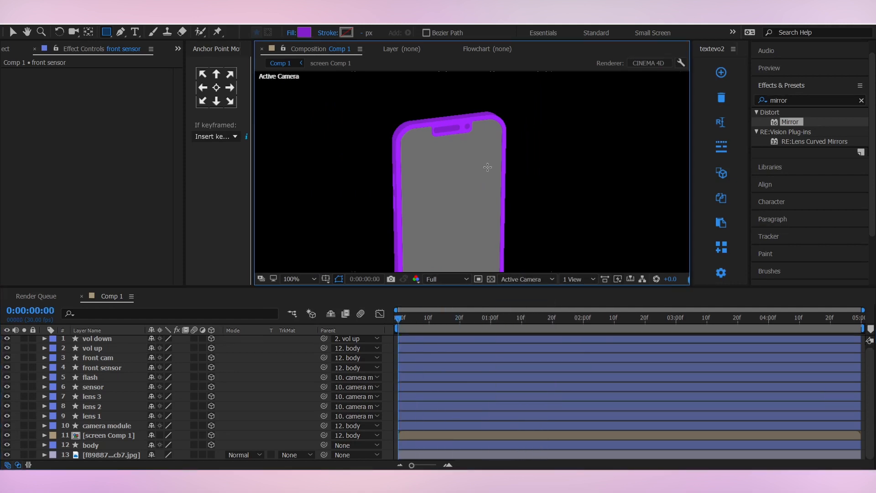
{"action": "scroll", "coordinate": [493, 167], "scroll_direction": "down", "scroll_amount": 4}
{"action": "scroll", "coordinate": [494, 170], "scroll_direction": "up", "scroll_amount": 2}
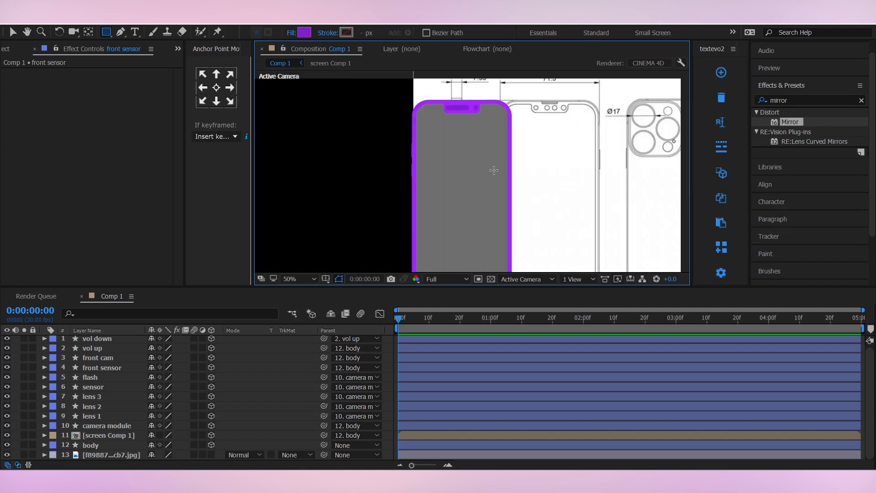
{"action": "scroll", "coordinate": [99, 360], "scroll_direction": "up", "scroll_amount": 1}
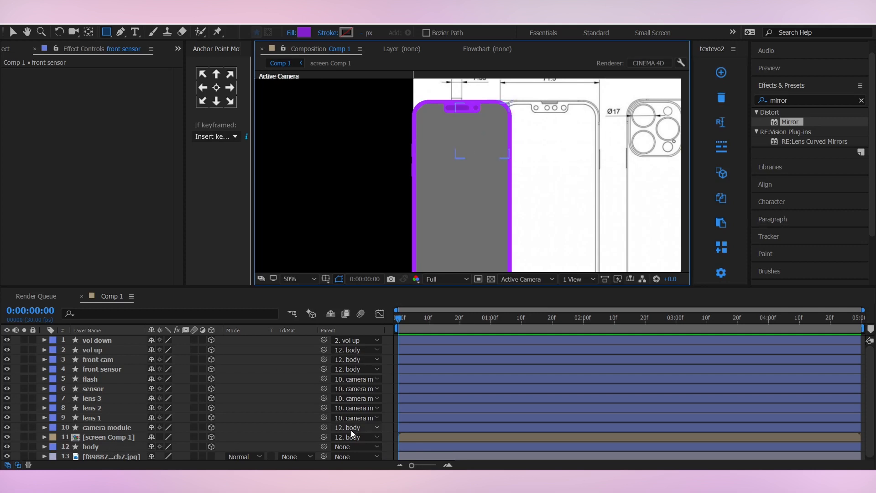
{"action": "left_click", "coordinate": [62, 456]}
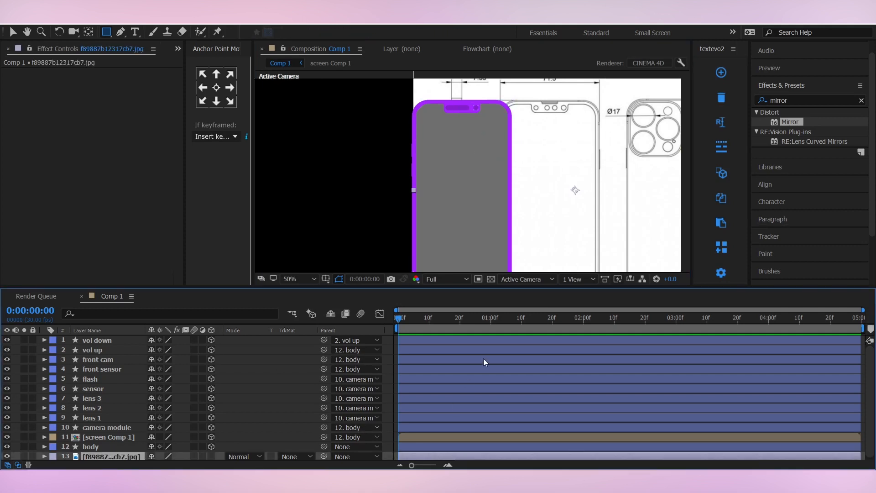
{"action": "left_click", "coordinate": [6, 454]}
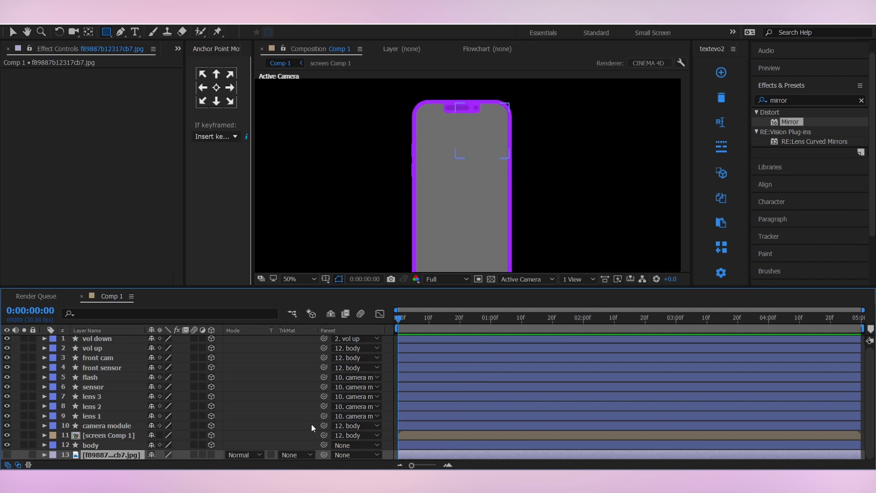
{"action": "scroll", "coordinate": [556, 171], "scroll_direction": "down", "scroll_amount": 1}
{"action": "scroll", "coordinate": [529, 185], "scroll_direction": "down", "scroll_amount": 1}
{"action": "scroll", "coordinate": [529, 190], "scroll_direction": "up", "scroll_amount": 1}
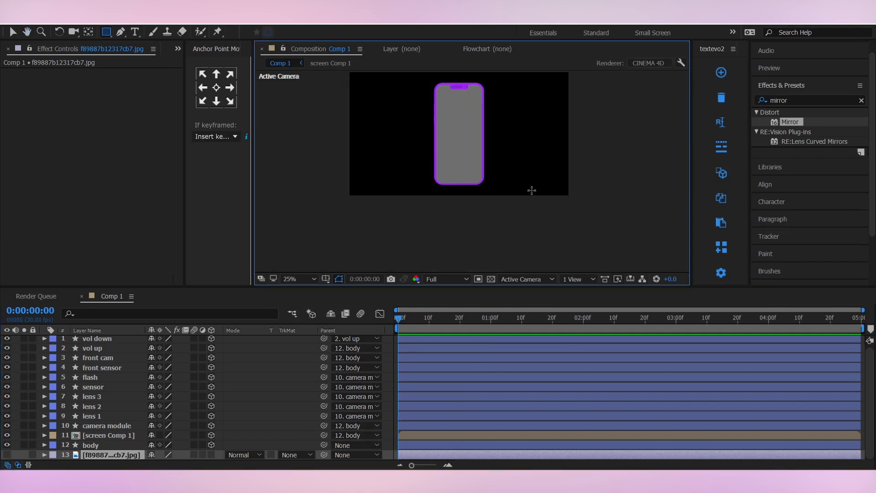
- Create a null object and parent the body layer to it
{"action": "right_click", "coordinate": [389, 446]}
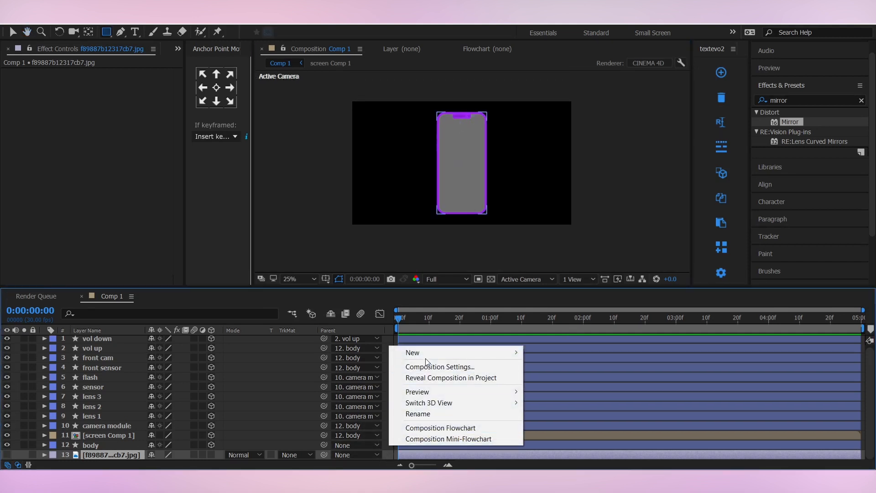
{"action": "mouse_move", "coordinate": [425, 354]}
{"action": "left_click", "coordinate": [574, 411]}
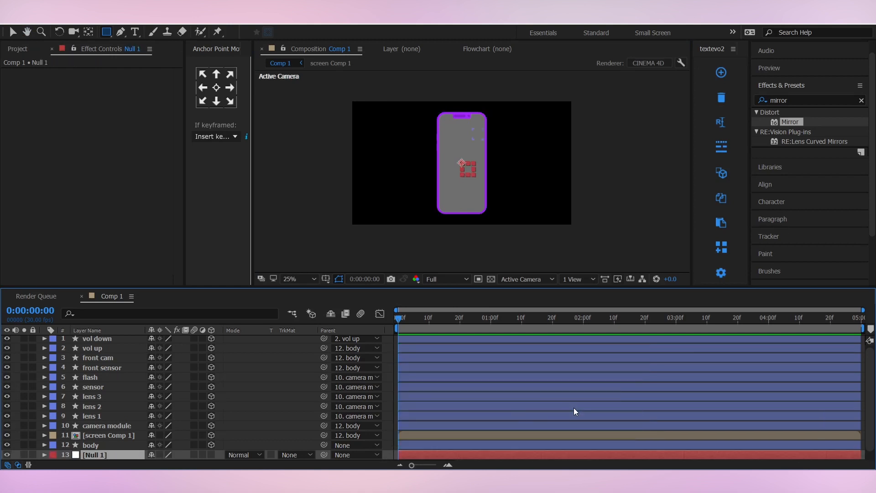
{"action": "left_click", "coordinate": [102, 445]}
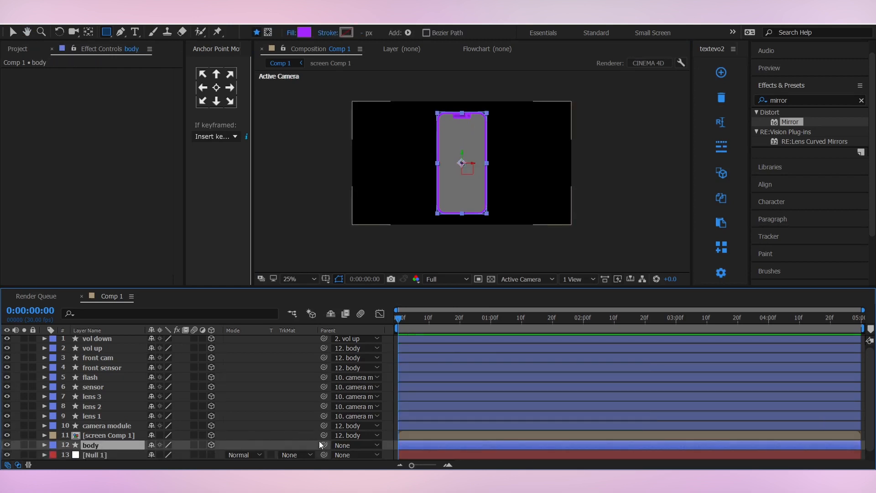
{"action": "left_click_drag", "start_coordinate": [323, 444], "coordinate": [94, 445]}
{"action": "left_click", "coordinate": [94, 445]}
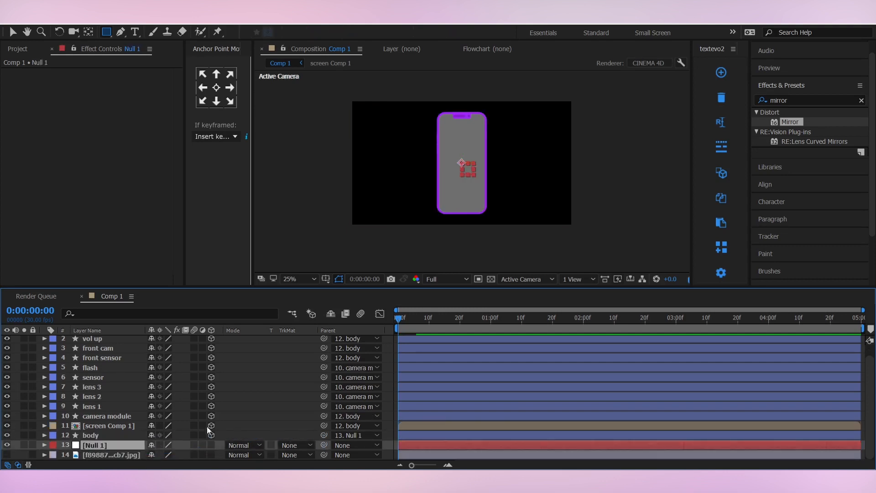
- Move the screen Comp 1 layer below the body layer in the layer stack
{"action": "left_click", "coordinate": [419, 428]}
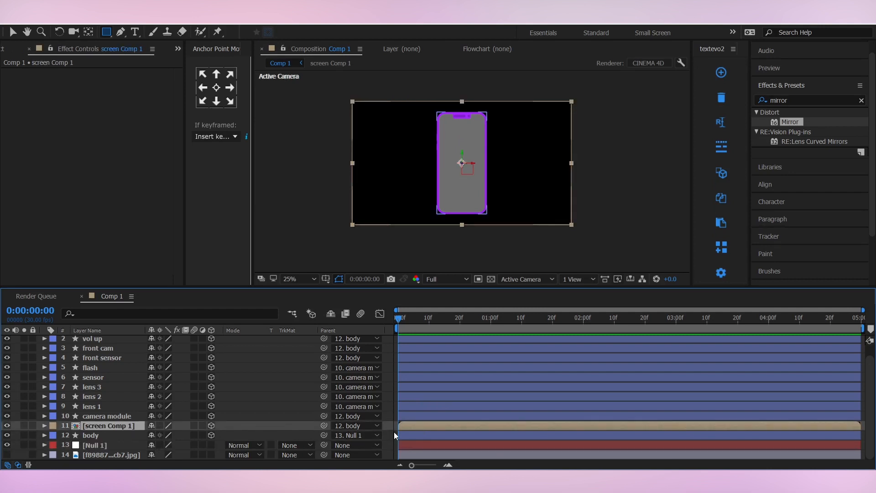
{"action": "left_click_drag", "start_coordinate": [102, 423], "coordinate": [99, 437]}
- Mark the body and all part layers above it, up to vol down, as shy and hide shy layers in the timeline
{"action": "left_click", "coordinate": [91, 425]}
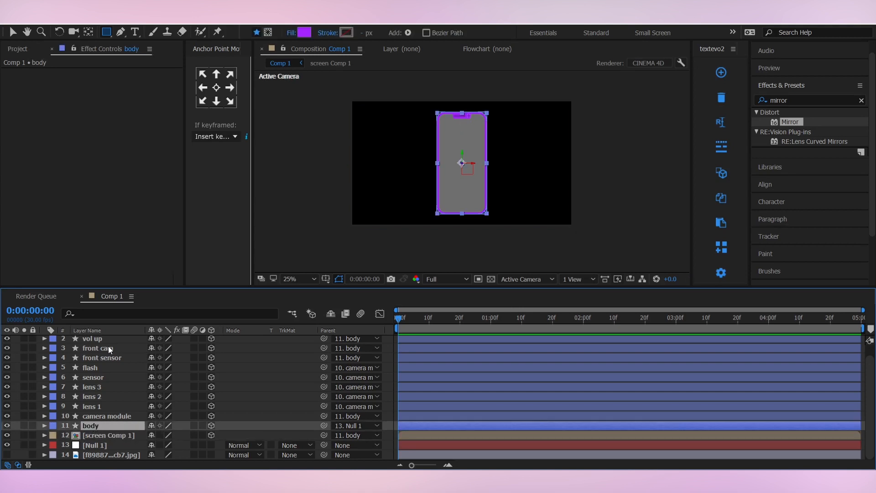
{"action": "scroll", "coordinate": [109, 356], "scroll_direction": "up", "scroll_amount": 1}
{"action": "scroll", "coordinate": [113, 367], "scroll_direction": "down", "scroll_amount": 1}
{"action": "scroll", "coordinate": [114, 367], "scroll_direction": "up", "scroll_amount": 1}
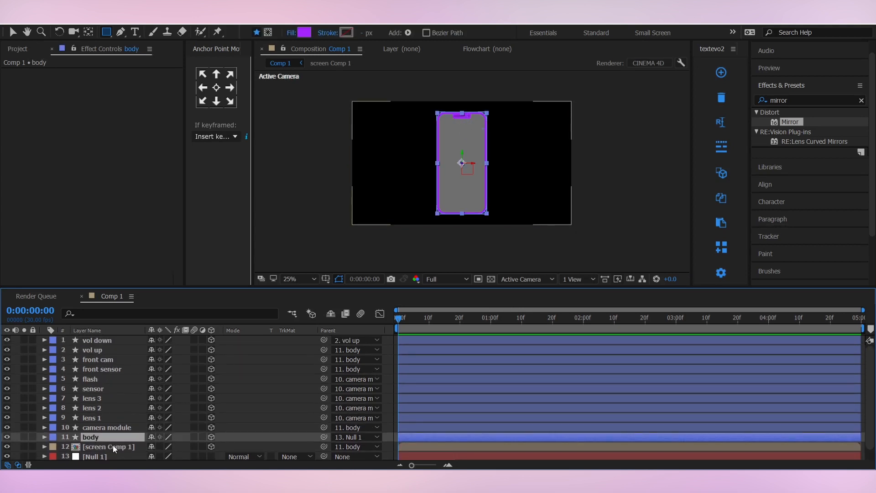
{"action": "left_click", "coordinate": [100, 341], "text": "shift"}
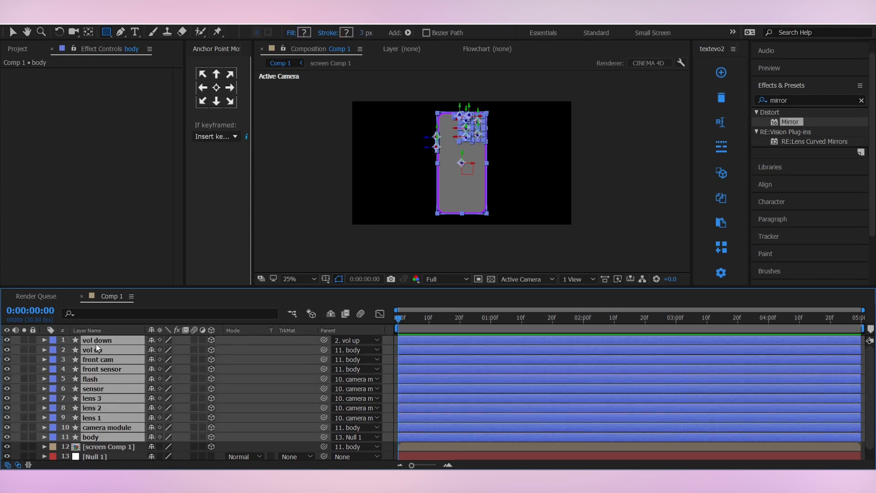
{"action": "left_click", "coordinate": [7, 339]}
{"action": "left_click", "coordinate": [151, 340]}
{"action": "left_click", "coordinate": [330, 314]}
{"action": "left_click", "coordinate": [281, 408]}
{"action": "key", "text": "period"}
{"action": "key", "text": "period"}
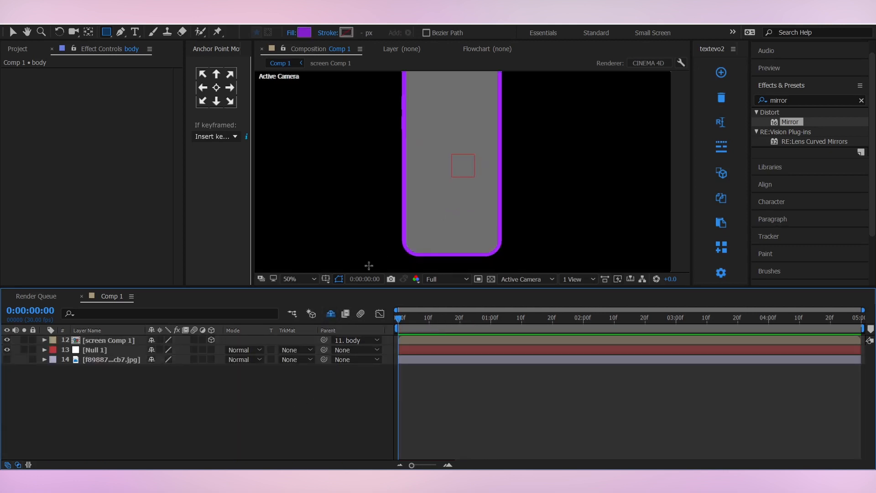
{"action": "left_click", "coordinate": [330, 313]}
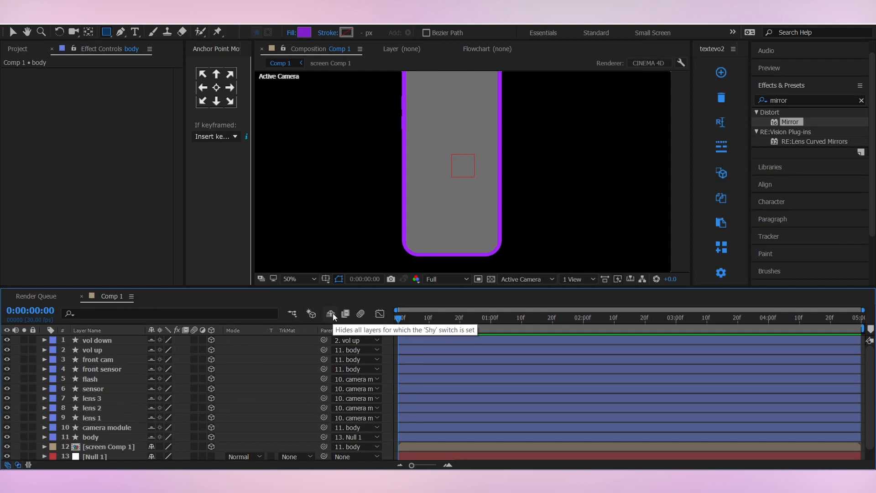
{"action": "left_click", "coordinate": [332, 313]}
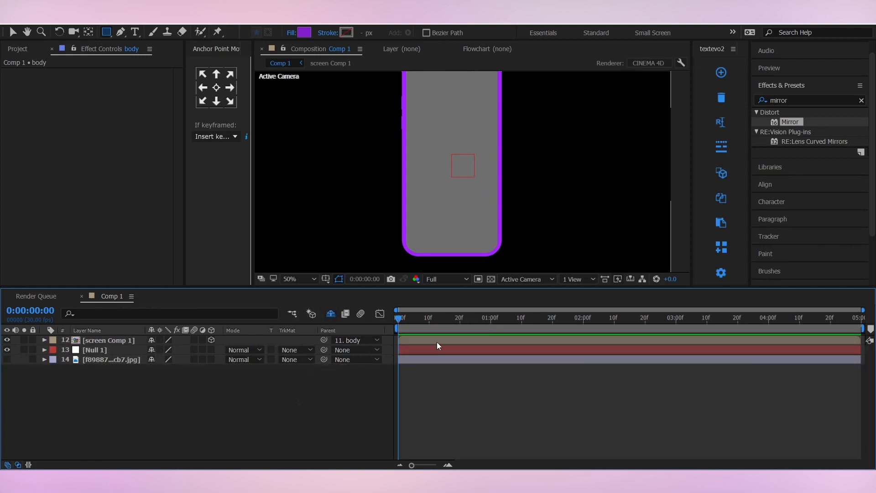
{"action": "left_click", "coordinate": [421, 351]}
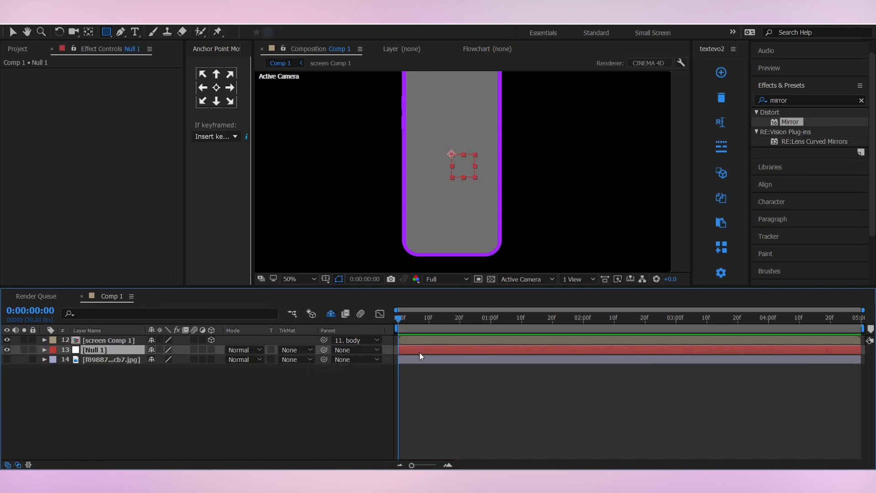
{"action": "left_click", "coordinate": [424, 375]}
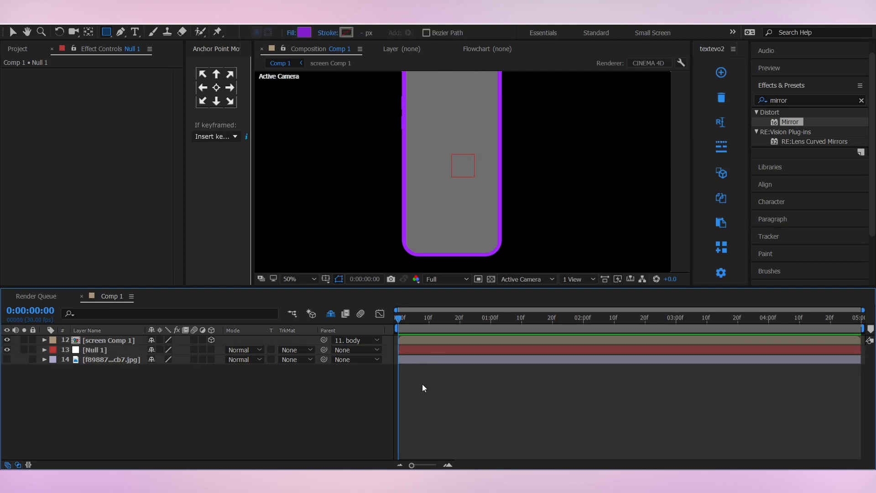
{"action": "scroll", "coordinate": [458, 215], "scroll_direction": "down", "scroll_amount": 3}
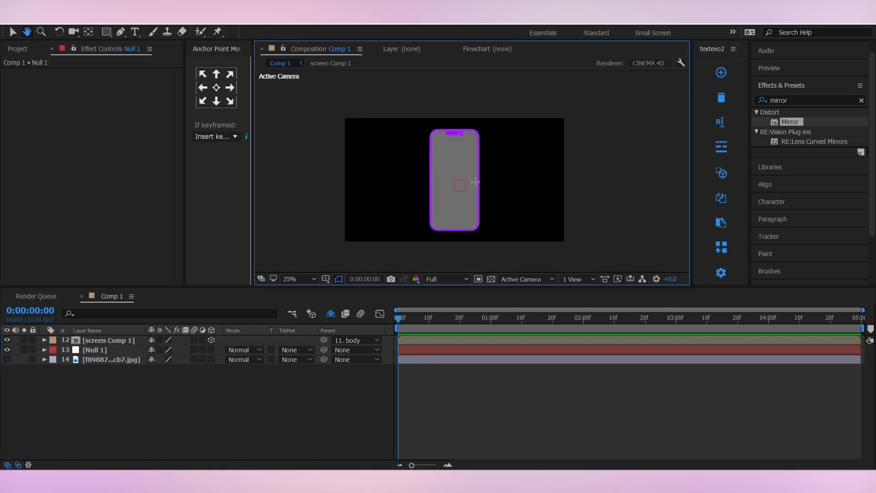
- Open screen Comp 1, draw a region of interest around the phone screen shape, and crop the composition to it
{"action": "double_click", "coordinate": [417, 341]}
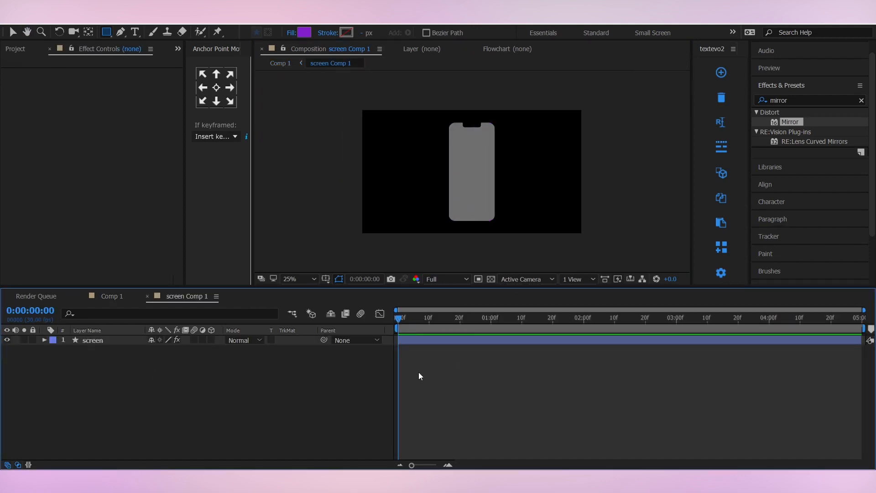
{"action": "left_click", "coordinate": [476, 280]}
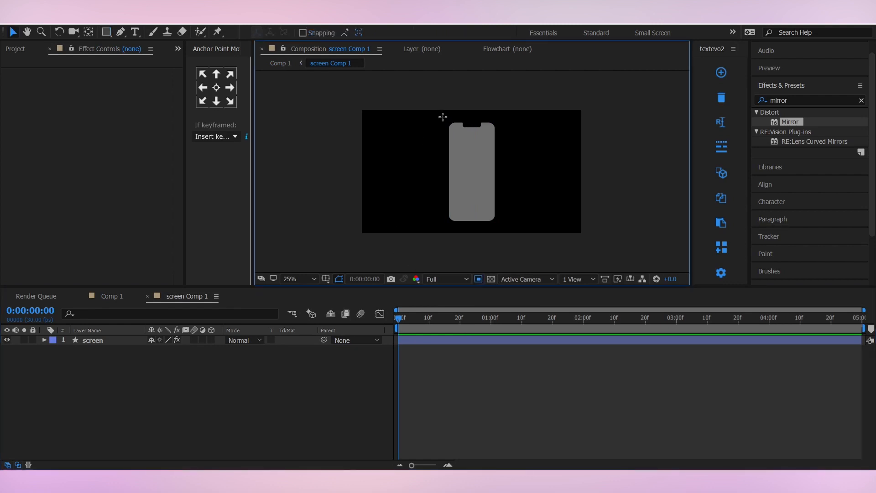
{"action": "left_click_drag", "start_coordinate": [442, 116], "coordinate": [502, 227]}
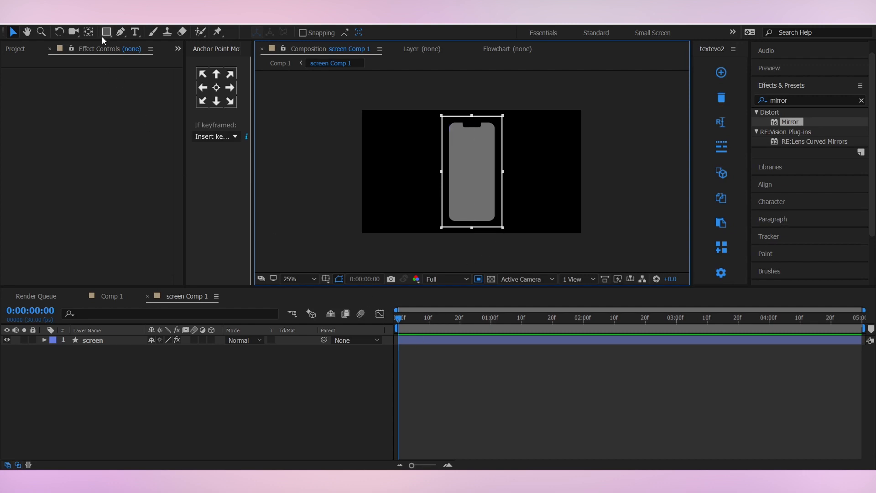
{"action": "left_click", "coordinate": [55, 22]}
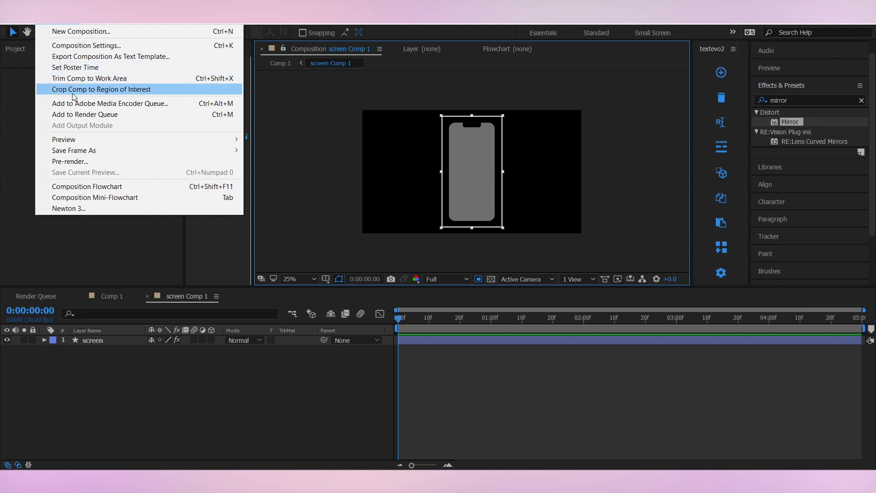
{"action": "left_click", "coordinate": [115, 92]}
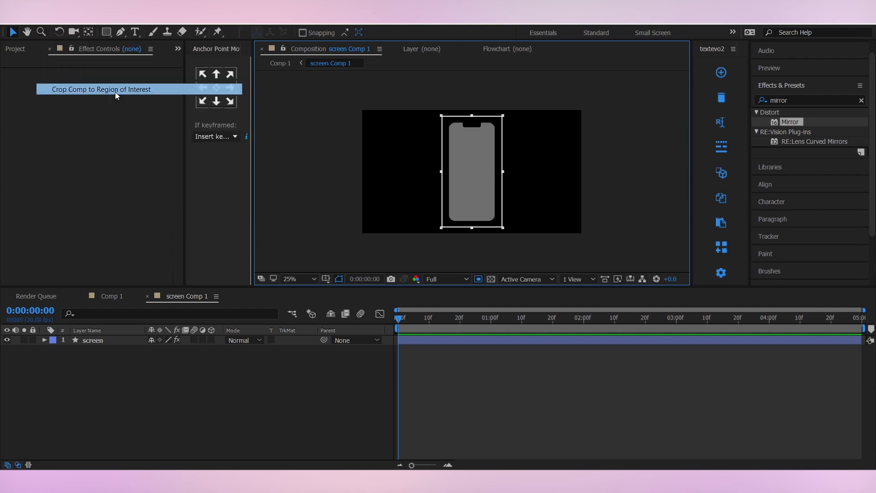
{"action": "scroll", "coordinate": [475, 136], "scroll_direction": "up", "scroll_amount": 2}
{"action": "left_click_drag", "start_coordinate": [475, 156], "coordinate": [474, 150]}
{"action": "scroll", "coordinate": [474, 150], "scroll_direction": "down", "scroll_amount": 2}
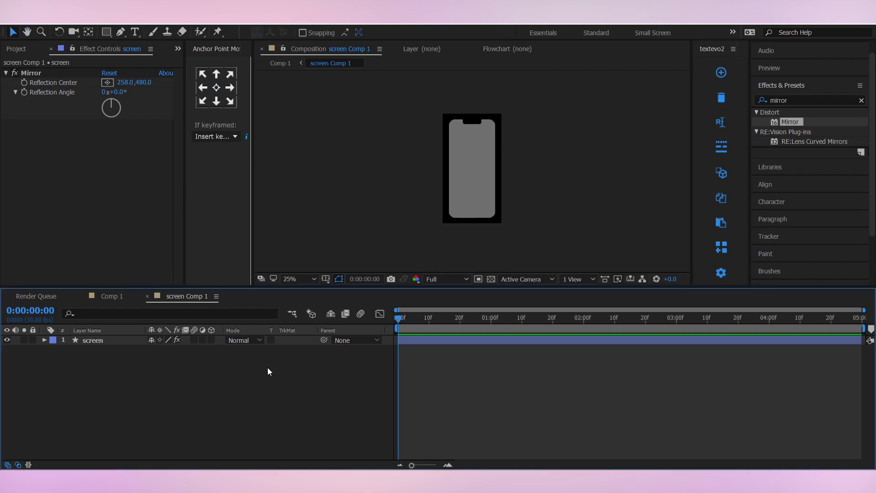
- Add a text layer reading "Hey" in screen Comp 1 and set its fill color to C11BFF
{"action": "right_click", "coordinate": [268, 367]}
{"action": "left_click", "coordinate": [410, 373]}
{"action": "type", "text": "Hey"}
{"action": "key", "text": "ctrl+a"}
{"action": "left_click", "coordinate": [849, 158]}
{"action": "left_click", "coordinate": [172, 60]}
{"action": "left_click", "coordinate": [143, 28]}
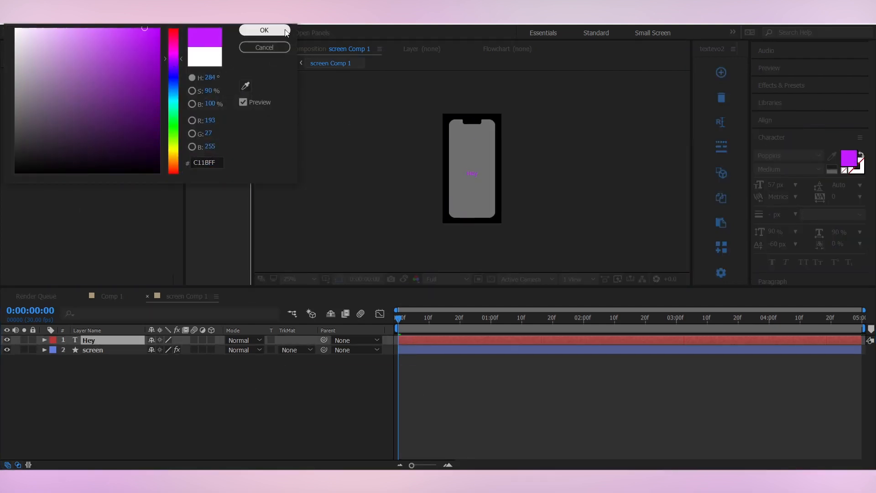
{"action": "left_click", "coordinate": [282, 31]}
- Create a white solid in screen Comp 1 and place it beneath the Hey text layer
{"action": "right_click", "coordinate": [305, 383]}
{"action": "mouse_move", "coordinate": [328, 285]}
{"action": "left_click", "coordinate": [492, 309]}
{"action": "left_click", "coordinate": [163, 237]}
{"action": "left_click_drag", "start_coordinate": [88, 350], "coordinate": [94, 336]}
{"action": "scroll", "coordinate": [497, 232], "scroll_direction": "up", "scroll_amount": 2}
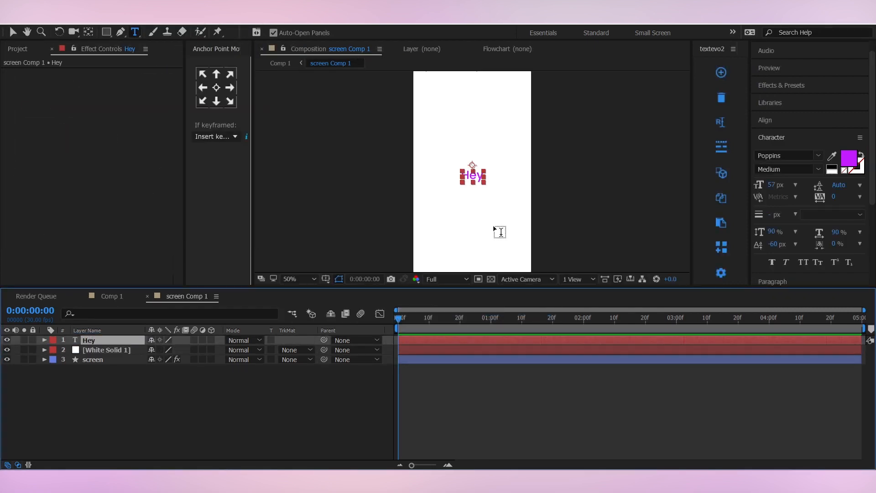
- Enlarge the Hey text and align it to the vertical center of the composition
{"action": "double_click", "coordinate": [472, 174]}
{"action": "left_click_drag", "start_coordinate": [775, 185], "coordinate": [793, 185]}
{"action": "left_click", "coordinate": [539, 341]}
{"action": "left_click", "coordinate": [765, 120]}
{"action": "left_click", "coordinate": [839, 148]}
{"action": "scroll", "coordinate": [588, 172], "scroll_direction": "down", "scroll_amount": 2}
- Apply the TextEvo animation to the Hey layer, offset its Position under Transform, and preview the text animation
{"action": "left_click", "coordinate": [432, 340]}
{"action": "left_click", "coordinate": [721, 73]}
{"action": "left_click", "coordinate": [16, 131]}
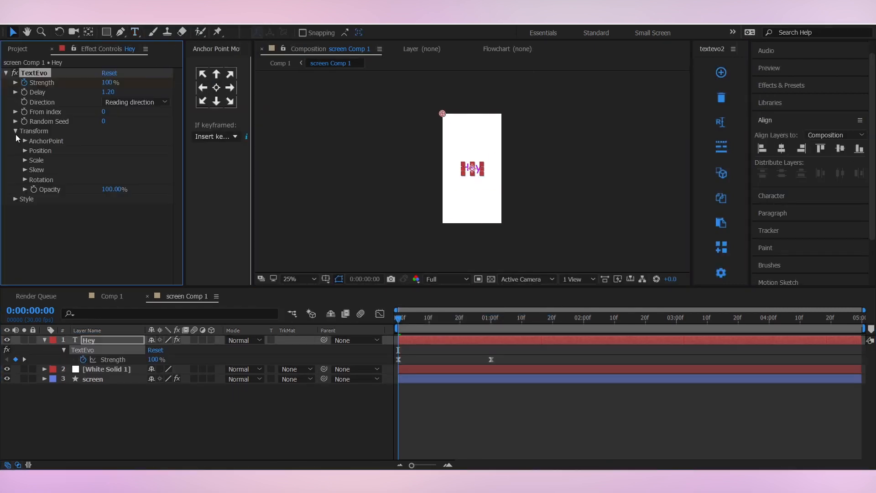
{"action": "left_click", "coordinate": [24, 150]}
{"action": "left_click_drag", "start_coordinate": [108, 169], "coordinate": [185, 188]}
{"action": "left_click", "coordinate": [6, 73]}
{"action": "left_click", "coordinate": [472, 402]}
{"action": "key", "text": "space"}
{"action": "key", "text": "space"}
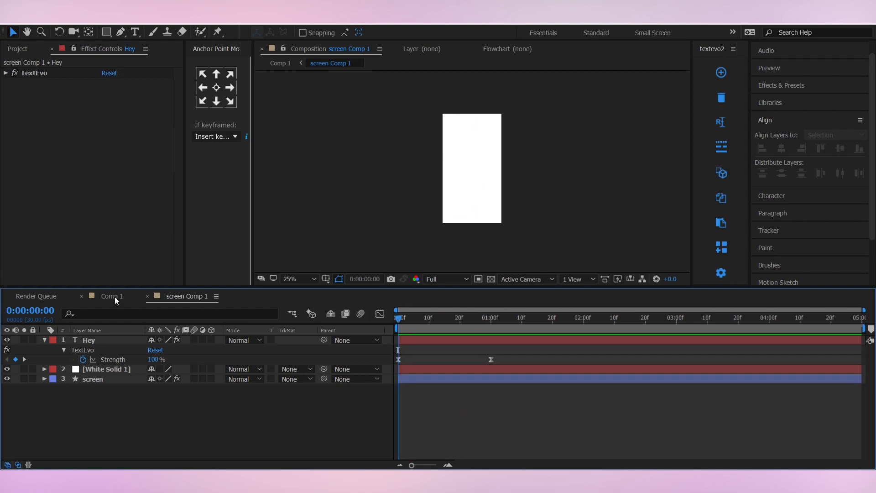
- Pre-compose the Hey text and White Solid 1, and move the pre-comp below the screen layer
{"action": "left_click", "coordinate": [44, 340]}
{"action": "left_click", "coordinate": [91, 340]}
{"action": "left_click", "coordinate": [109, 350], "text": "shift"}
{"action": "key", "text": "ctrl+shift+c"}
{"action": "key", "text": "Return"}
{"action": "left_click_drag", "start_coordinate": [104, 340], "coordinate": [106, 360]}
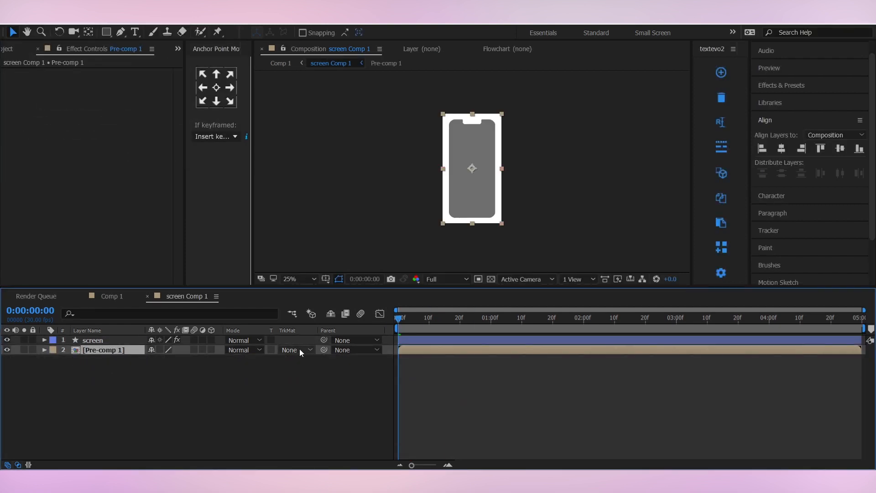
- Set the track matte of Pre-comp 1 to Alpha Matte "screen" and preview the masked text animation
{"action": "left_click", "coordinate": [299, 349]}
{"action": "left_click", "coordinate": [311, 372]}
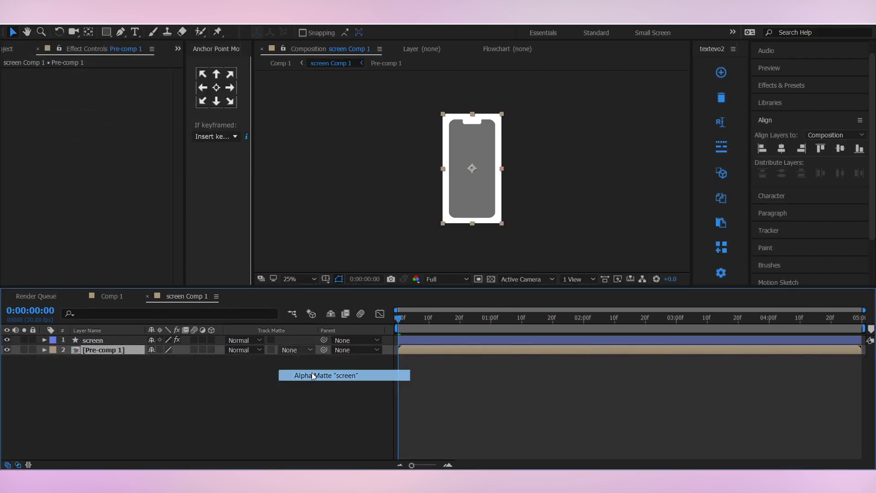
{"action": "left_click", "coordinate": [527, 379]}
{"action": "left_click_drag", "start_coordinate": [402, 320], "coordinate": [363, 321]}
{"action": "key", "text": "space"}
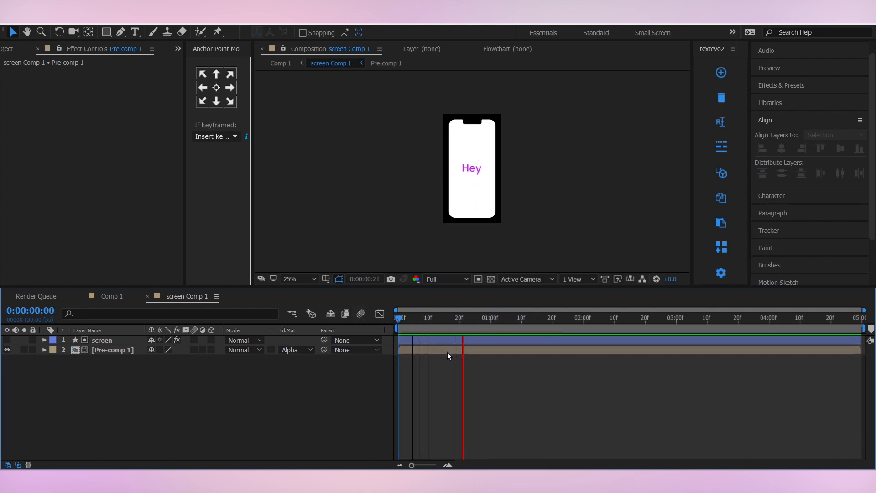
{"action": "key", "text": "space"}
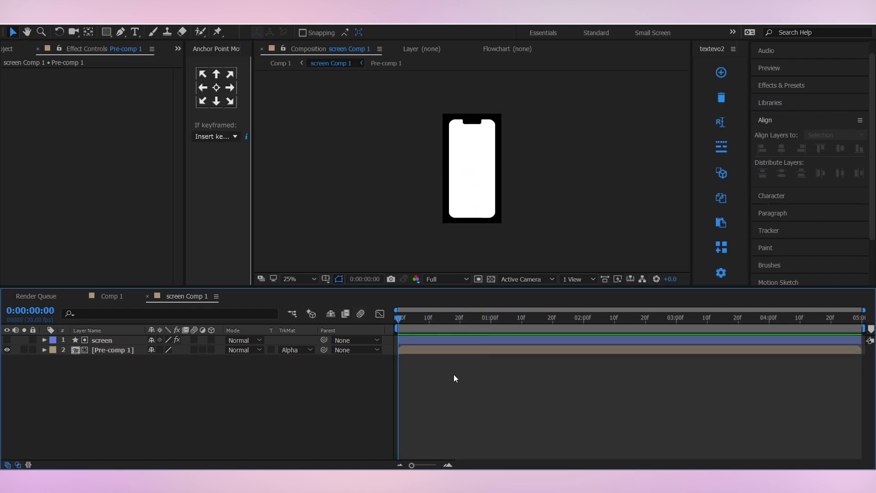
{"action": "left_click", "coordinate": [400, 318]}
{"action": "left_click_drag", "start_coordinate": [393, 324], "coordinate": [459, 367]}
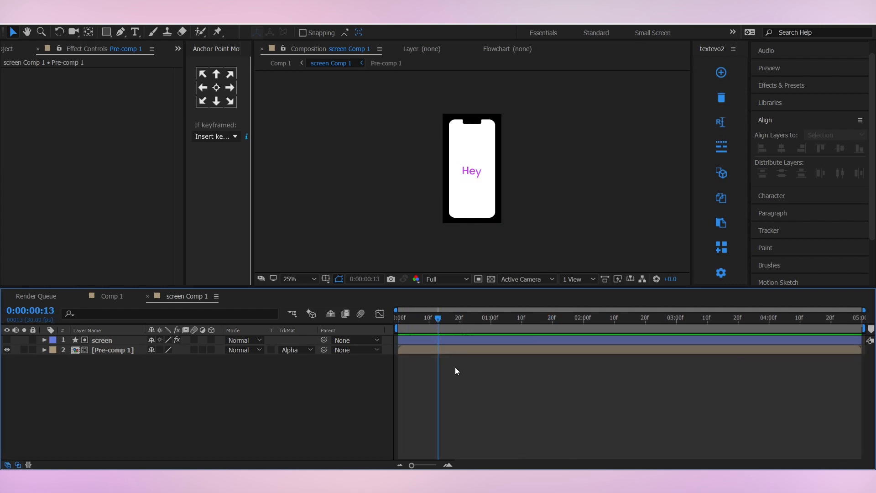
- Return to Comp 1 and play the text animation on the phone screen
{"action": "left_click", "coordinate": [110, 295]}
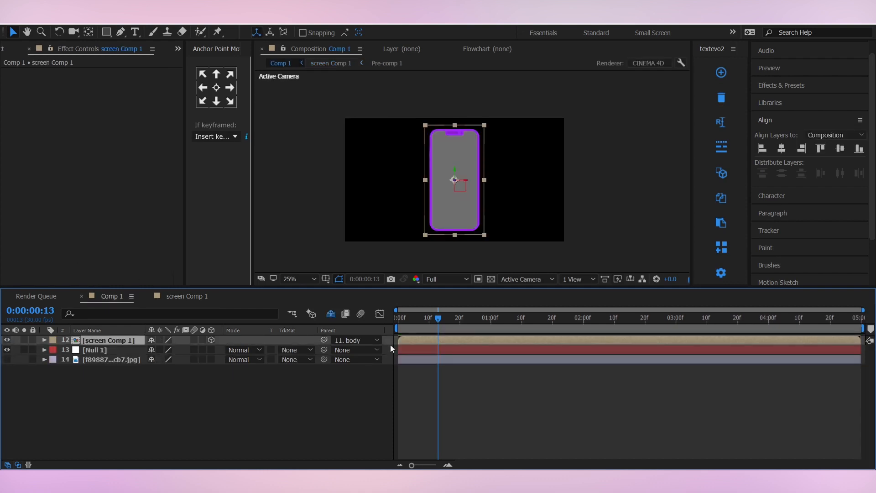
{"action": "scroll", "coordinate": [461, 201], "scroll_direction": "up", "scroll_amount": 2}
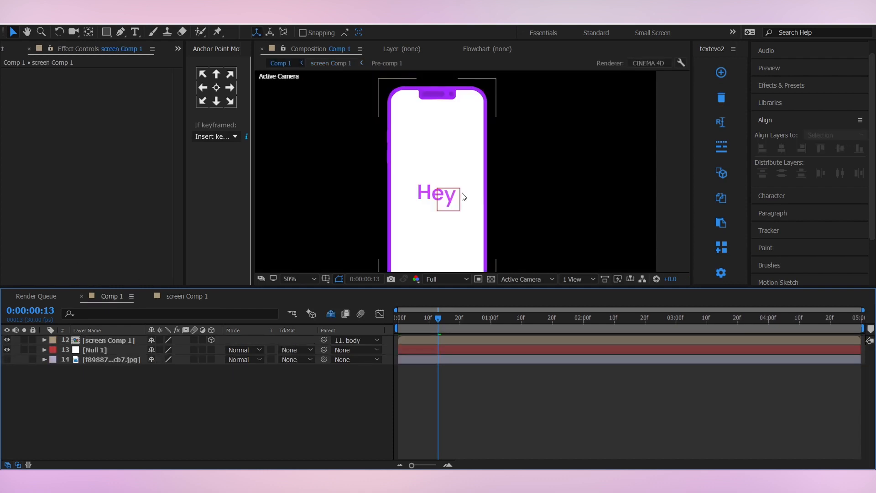
{"action": "scroll", "coordinate": [463, 190], "scroll_direction": "down", "scroll_amount": 2}
{"action": "left_click", "coordinate": [440, 320]}
{"action": "left_click_drag", "start_coordinate": [452, 319], "coordinate": [412, 330]}
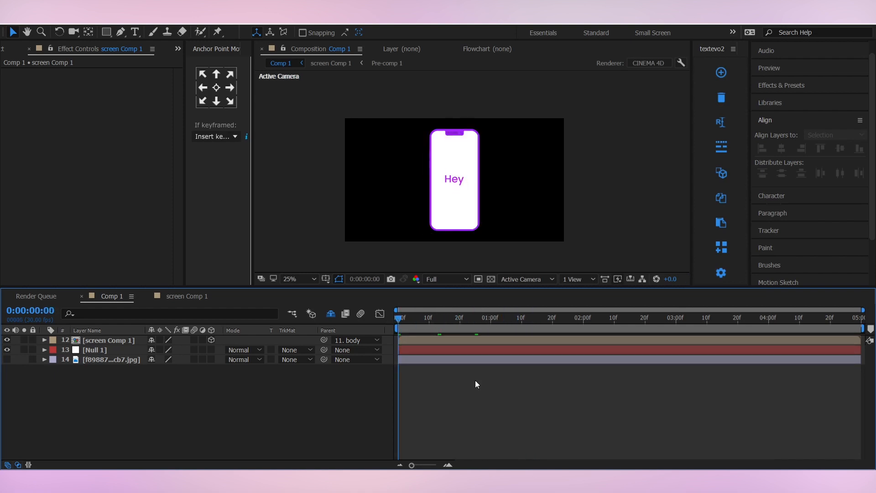
{"action": "key", "text": "space"}
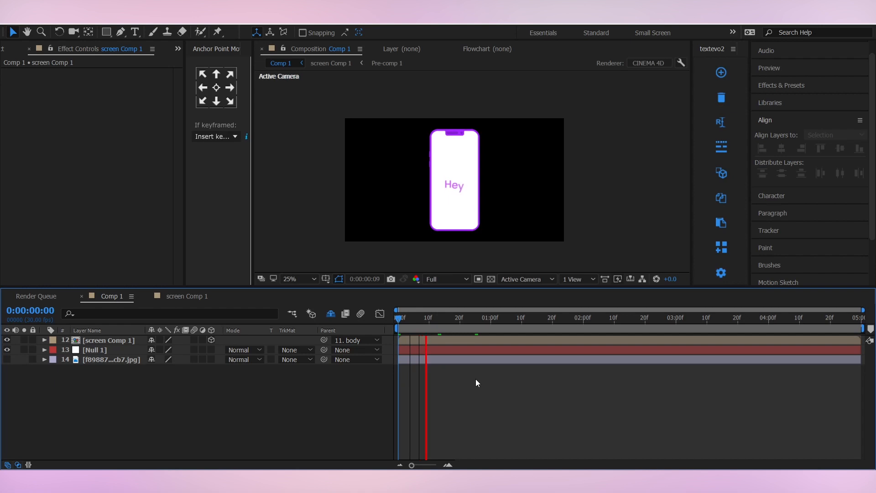
{"action": "key", "text": "space"}
- Rename the Null 1 layer as "iphone controller"
{"action": "left_click", "coordinate": [99, 349]}
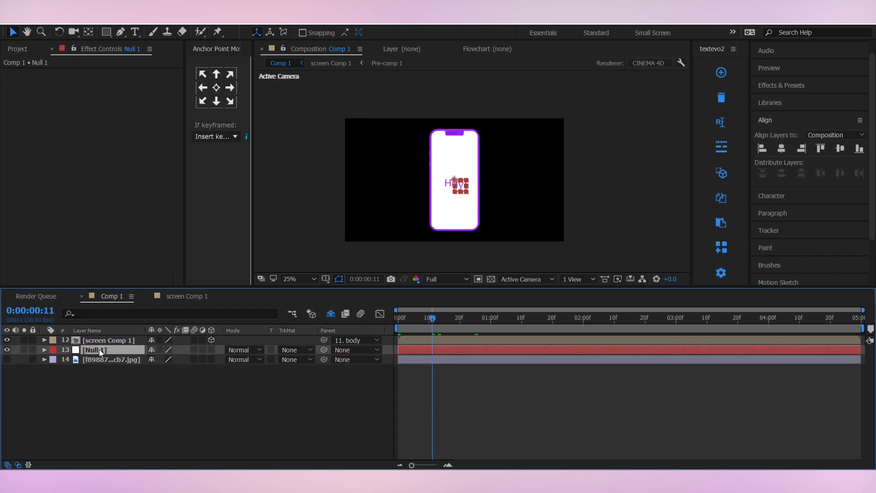
{"action": "key", "text": "Return"}
{"action": "type", "text": "iphone controller"}
{"action": "key", "text": "Return"}
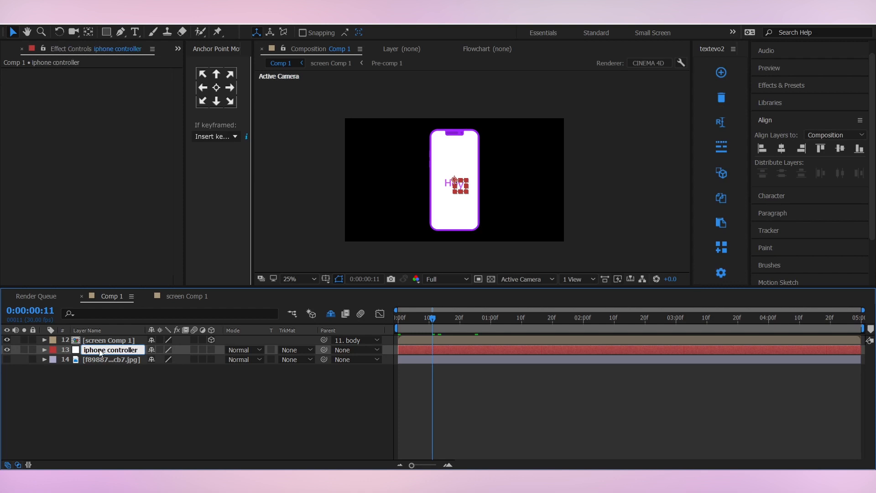
- Reveal the shy layers, parent the body layer to iphone controller, and make the controller a 3D layer
{"action": "left_click", "coordinate": [332, 319]}
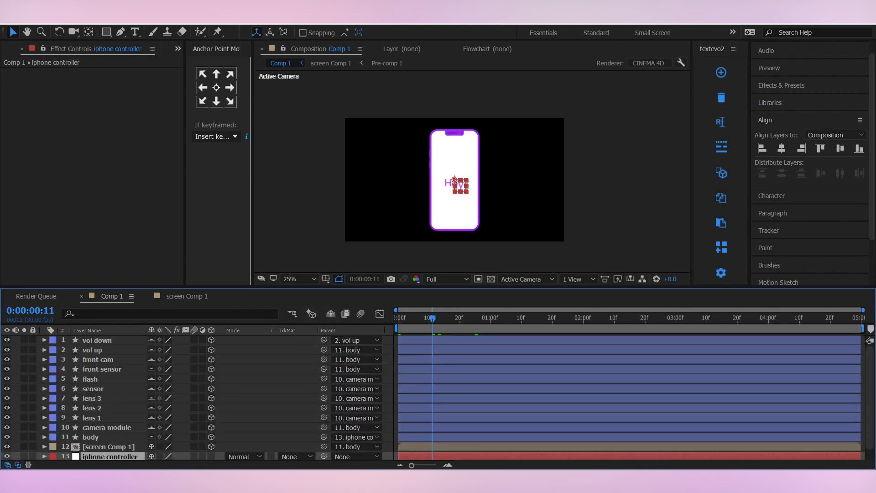
{"action": "left_click", "coordinate": [95, 437]}
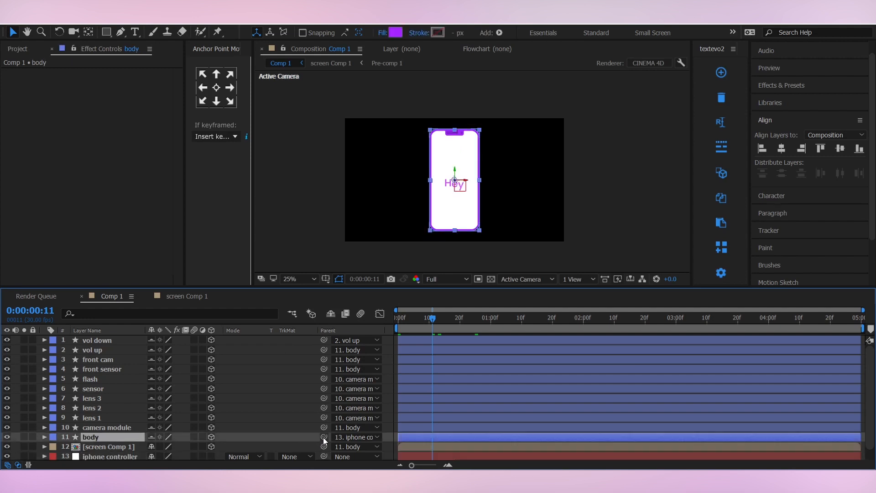
{"action": "left_click_drag", "start_coordinate": [324, 434], "coordinate": [113, 447]}
{"action": "left_click", "coordinate": [211, 444]}
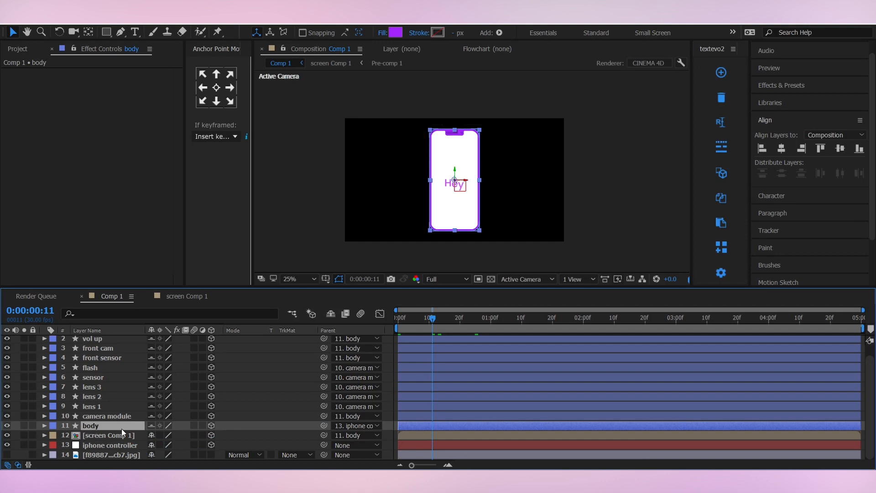
- Select the phone part layers from body up to vol down and hide the shy layers again
{"action": "scroll", "coordinate": [117, 401], "scroll_direction": "up", "scroll_amount": 1}
{"action": "left_click", "coordinate": [100, 340], "text": "shift"}
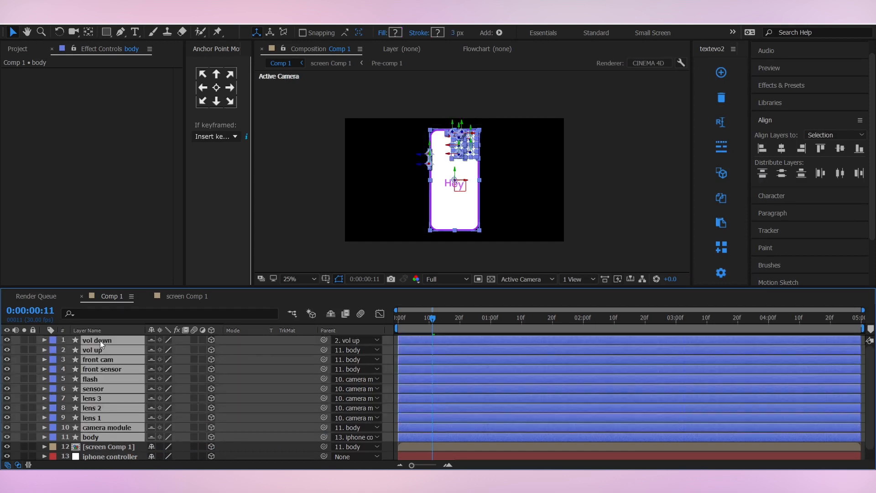
{"action": "left_click", "coordinate": [330, 313]}
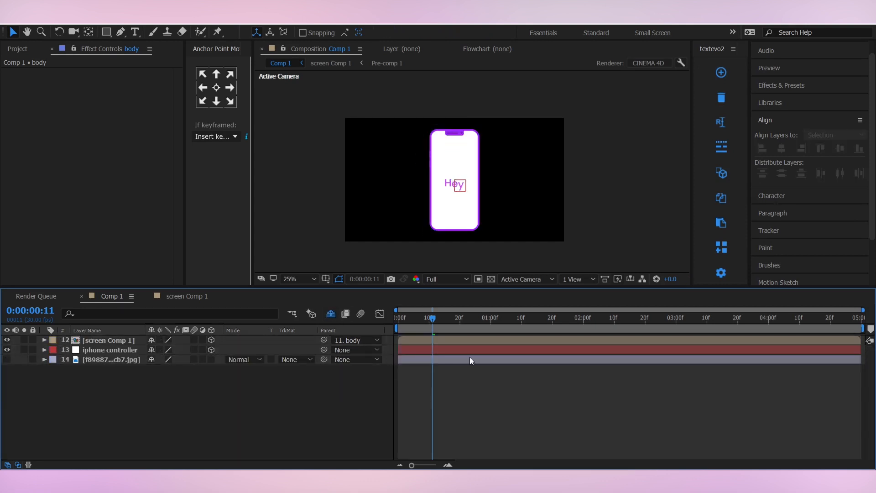
- Create a 1920 x 1080 white solid in Comp 1 and move it to the bottom of the layer stack
{"action": "right_click", "coordinate": [279, 393]}
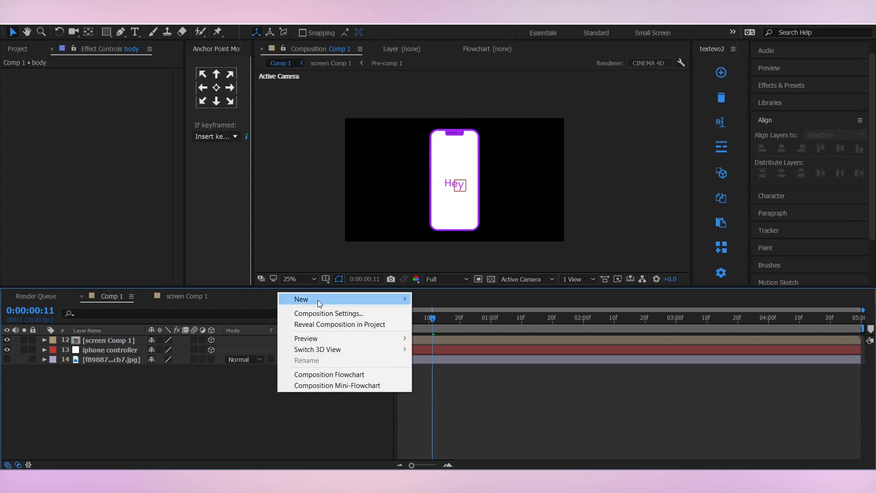
{"action": "mouse_move", "coordinate": [319, 299]}
{"action": "left_click", "coordinate": [436, 324]}
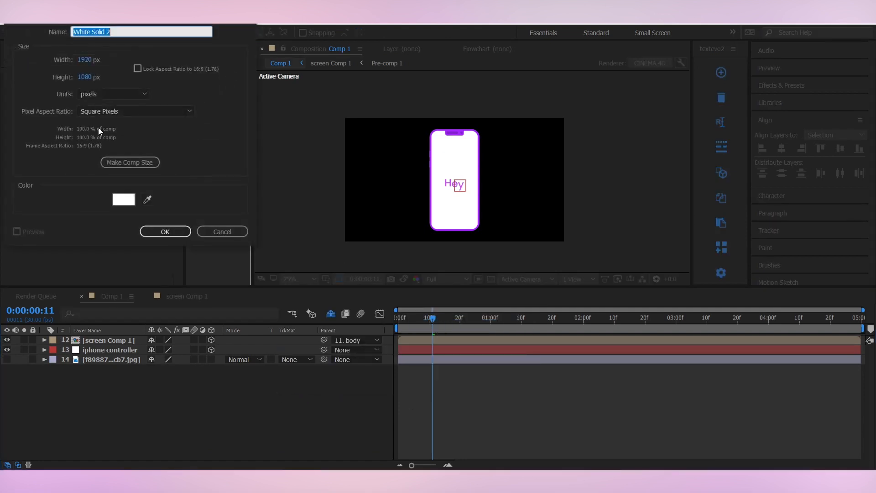
{"action": "left_click", "coordinate": [155, 231]}
{"action": "left_click_drag", "start_coordinate": [119, 340], "coordinate": [112, 373]}
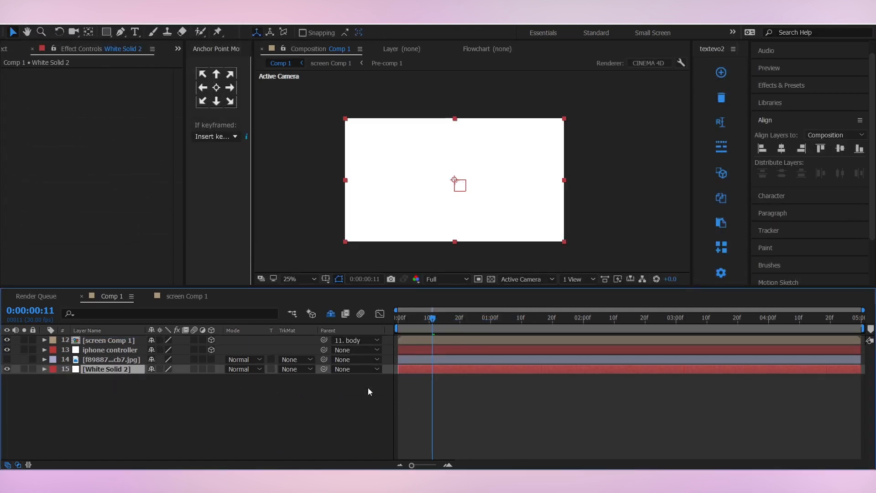
- Keyframe the iphone controller's position to rise into place by 1 second, starting below the frame at Y 1630
{"action": "left_click", "coordinate": [435, 349]}
{"action": "left_click_drag", "start_coordinate": [426, 321], "coordinate": [383, 325]}
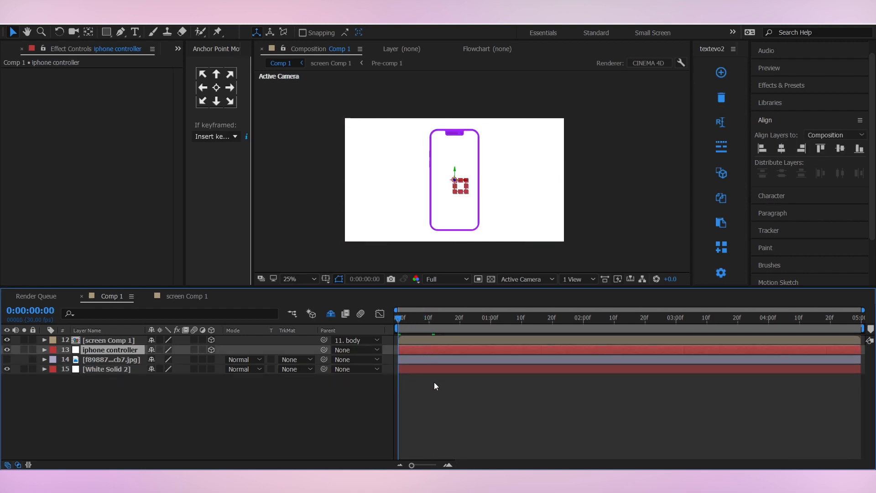
{"action": "key", "text": "p"}
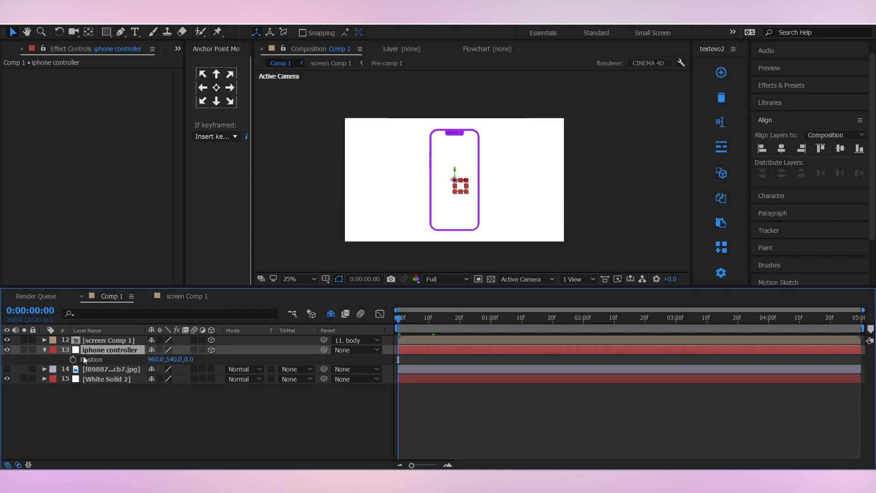
{"action": "left_click", "coordinate": [73, 360]}
{"action": "left_click_drag", "start_coordinate": [398, 359], "coordinate": [489, 358]}
{"action": "left_click_drag", "start_coordinate": [177, 359], "coordinate": [227, 363]}
- Keyframe the iphone controller's X, Y and Z rotation at 1 second and set the starting Y rotation to 118°
{"action": "key", "text": "r"}
{"action": "left_click", "coordinate": [73, 369]}
{"action": "left_click", "coordinate": [73, 379]}
{"action": "left_click", "coordinate": [73, 388]}
{"action": "left_click_drag", "start_coordinate": [398, 370], "coordinate": [490, 371]}
{"action": "left_click_drag", "start_coordinate": [171, 378], "coordinate": [229, 379]}
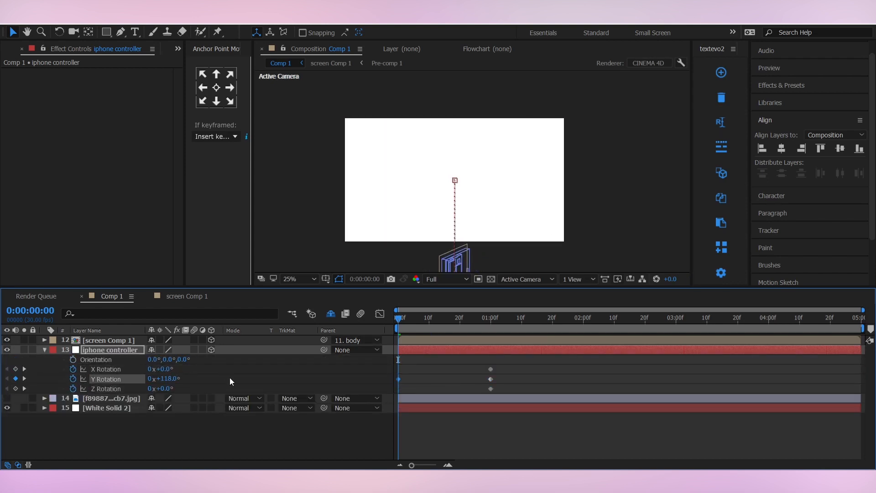
- Ease the controller's Position and Y Rotation keyframes by shaping their speed curves in the Graph Editor, and preview the motion
{"action": "left_click_drag", "start_coordinate": [506, 391], "coordinate": [396, 375]}
{"action": "left_click", "coordinate": [380, 314]}
{"action": "left_click", "coordinate": [379, 314]}
{"action": "key", "text": "u"}
{"action": "left_click", "coordinate": [379, 314]}
{"action": "left_click_drag", "start_coordinate": [460, 393], "coordinate": [427, 393]}
{"action": "key", "text": "space"}
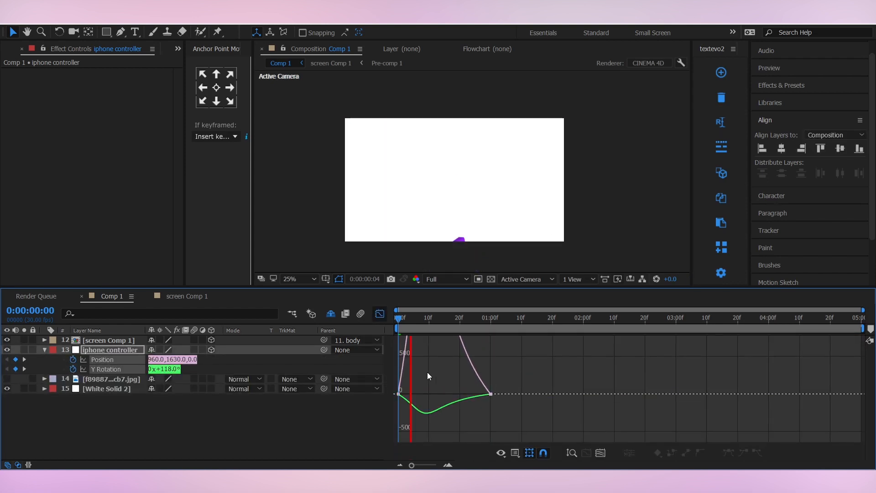
- Close the Graph Editor, move the controller's ending Position and Y Rotation keyframes to 2 seconds, and preview the animation
{"action": "left_click", "coordinate": [379, 313]}
{"action": "left_click_drag", "start_coordinate": [398, 320], "coordinate": [461, 322]}
{"action": "left_click_drag", "start_coordinate": [490, 360], "coordinate": [582, 361]}
{"action": "left_click", "coordinate": [485, 374]}
{"action": "key", "text": "space"}
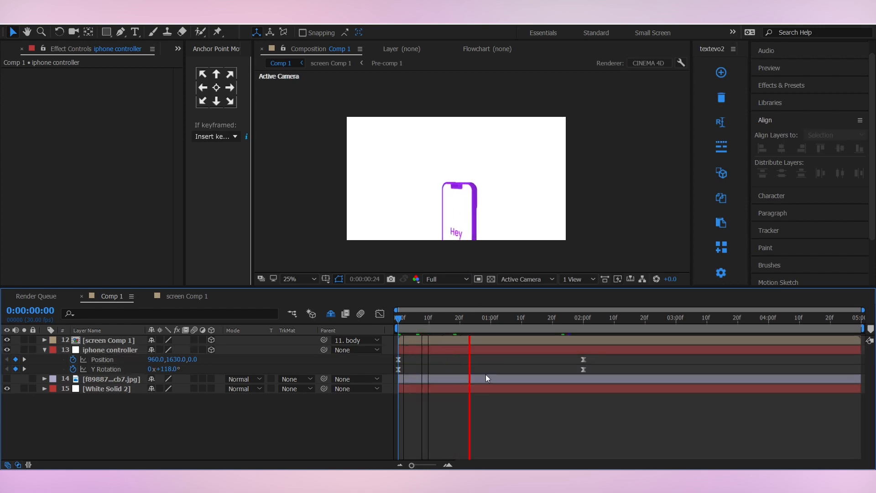
{"action": "key", "text": "space"}
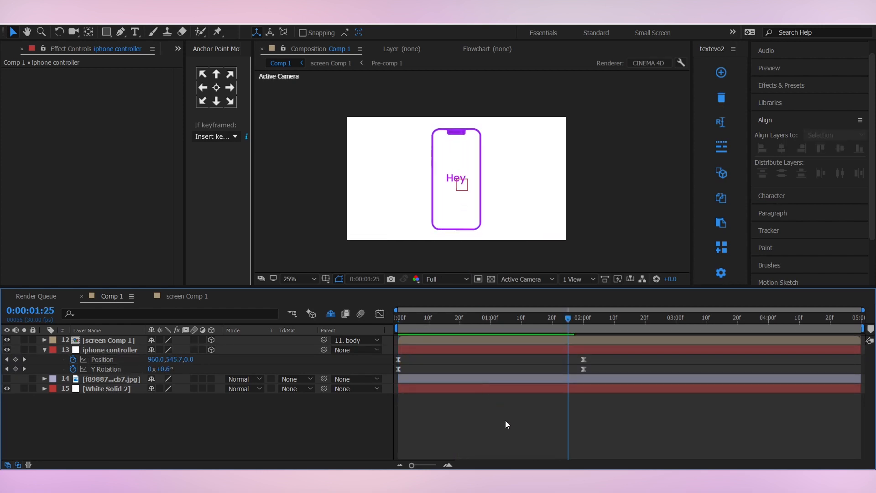
- Preview the phone's rise and rotation in Comp 1 from the first frame to judge when the screen text appears
{"action": "left_click", "coordinate": [576, 338]}
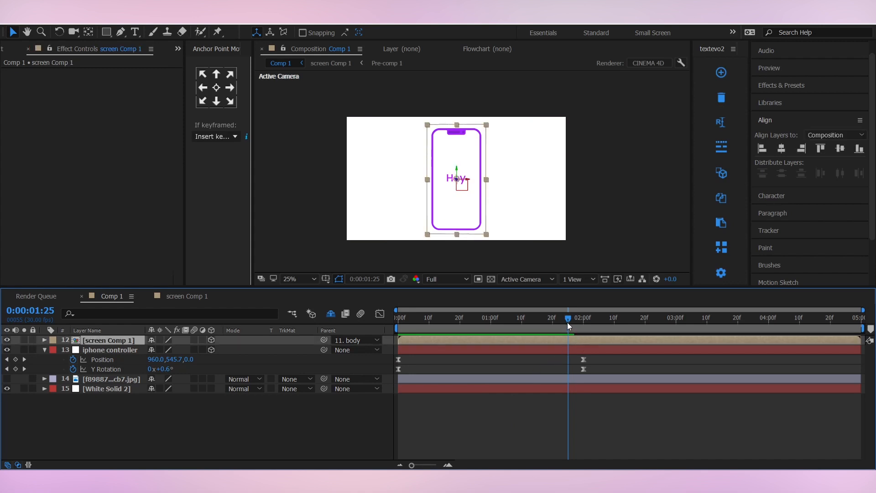
{"action": "left_click_drag", "start_coordinate": [568, 322], "coordinate": [399, 332]}
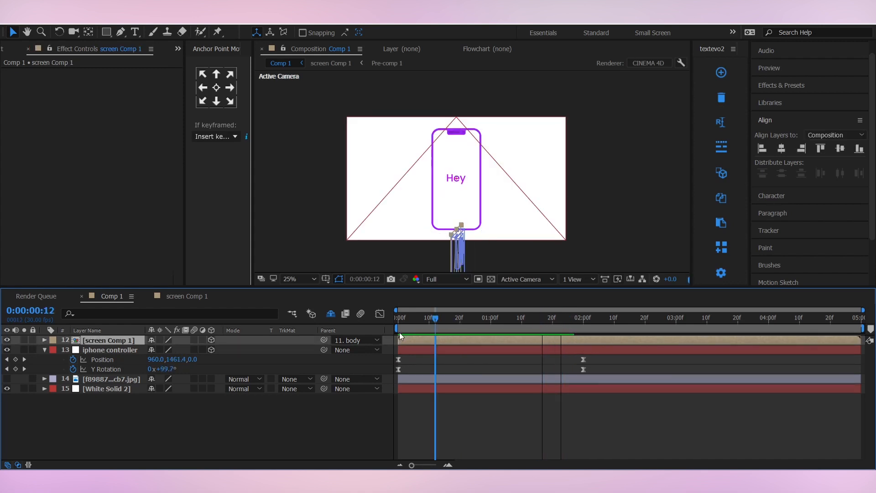
{"action": "left_click", "coordinate": [487, 420]}
{"action": "key", "text": "space"}
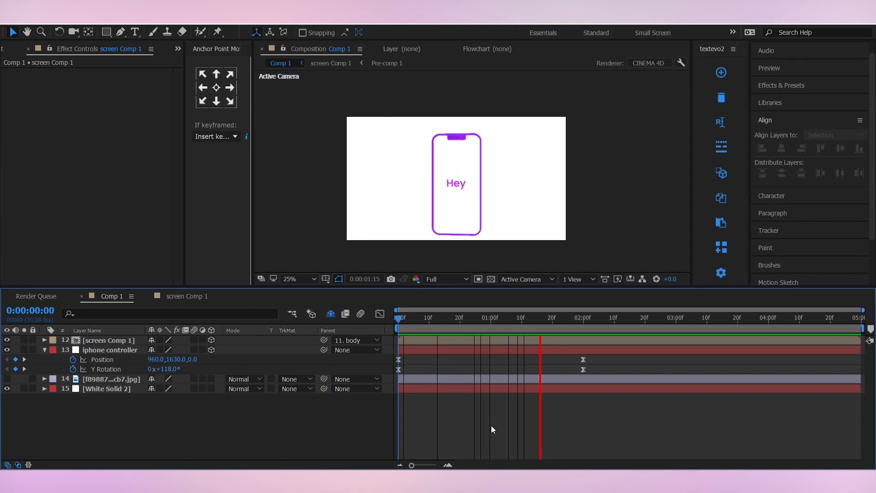
{"action": "key", "text": "space"}
{"action": "left_click_drag", "start_coordinate": [447, 322], "coordinate": [397, 322]}
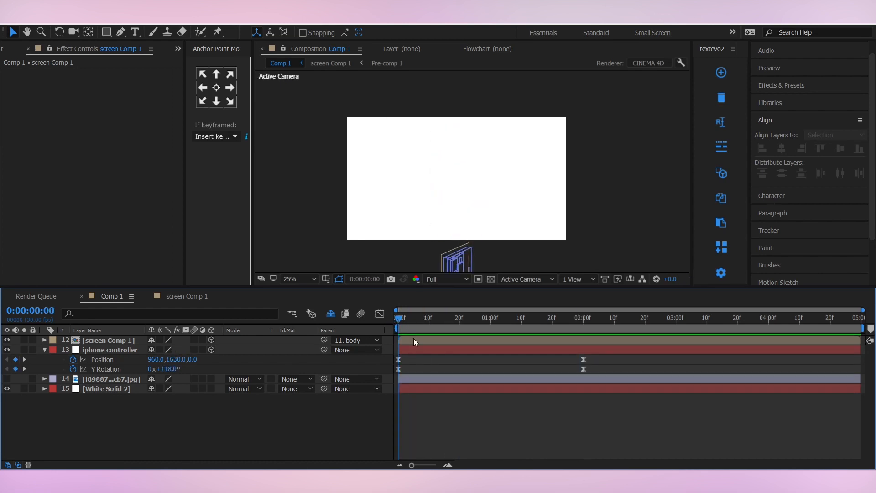
{"action": "key", "text": "space"}
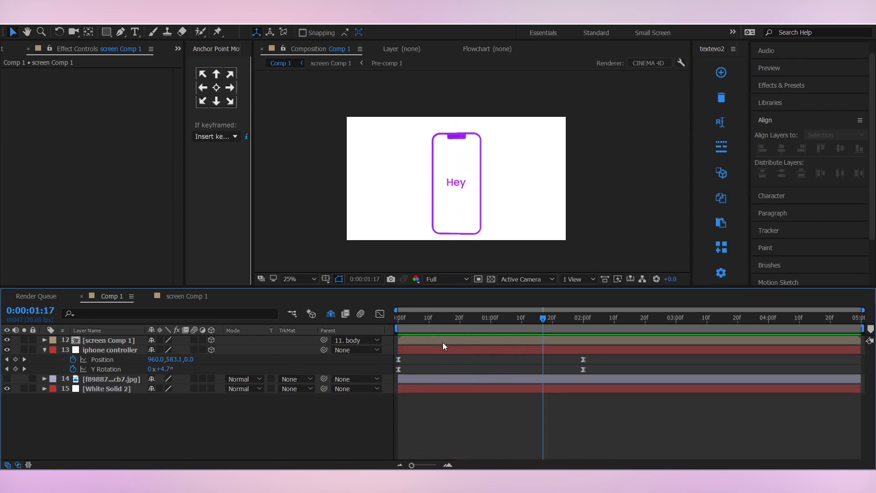
- In Pre-comp 1 inside the screen comp, shift the Hey text's TextEvo Strength keyframes earlier to start at about 20 frames
{"action": "double_click", "coordinate": [443, 343]}
{"action": "left_click", "coordinate": [437, 351]}
{"action": "left_click", "coordinate": [423, 357]}
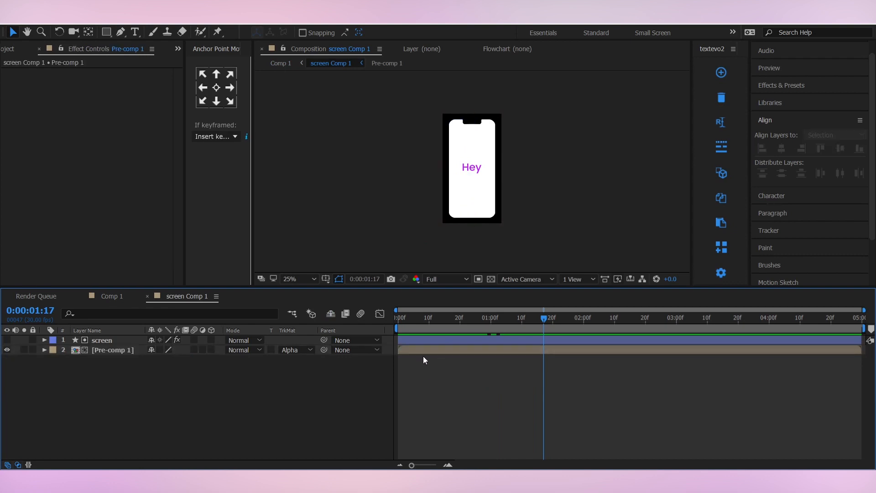
{"action": "double_click", "coordinate": [421, 350]}
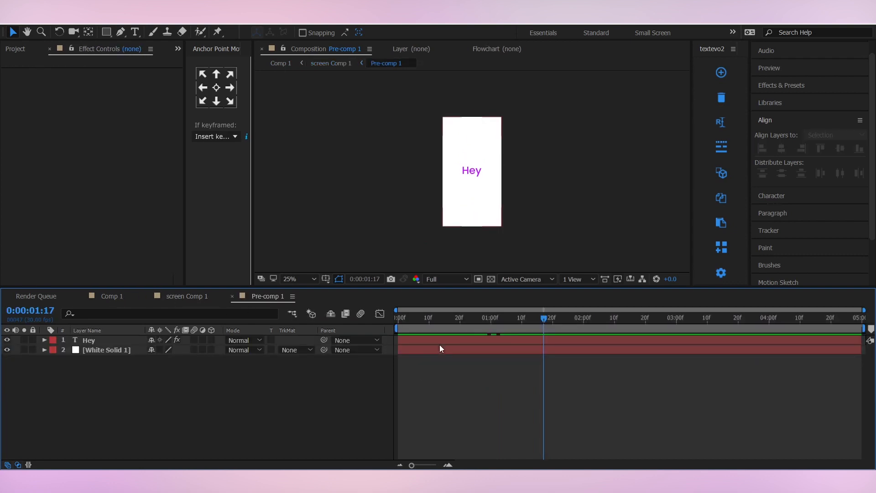
{"action": "left_click", "coordinate": [414, 340]}
{"action": "key", "text": "u"}
{"action": "left_click_drag", "start_coordinate": [518, 354], "coordinate": [460, 359]}
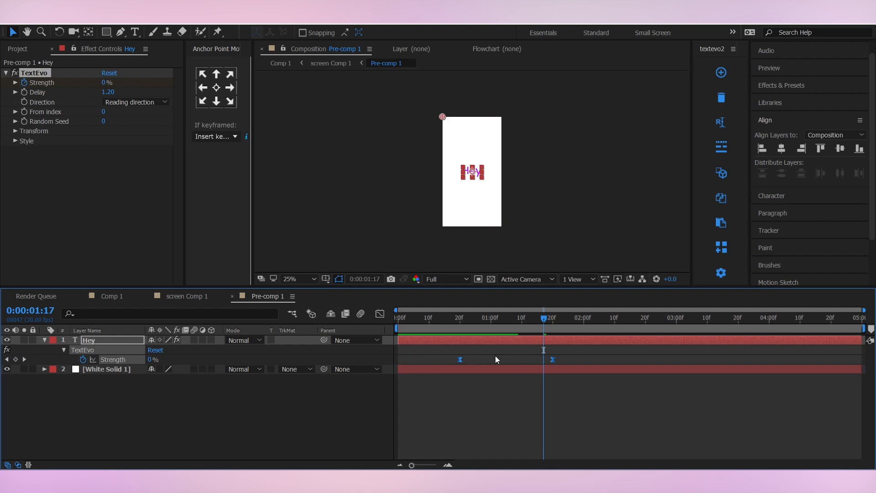
- Return to Comp 1 and preview from the first frame to check the text animation's timing against the phone's movement
{"action": "left_click", "coordinate": [110, 296]}
{"action": "left_click", "coordinate": [493, 412]}
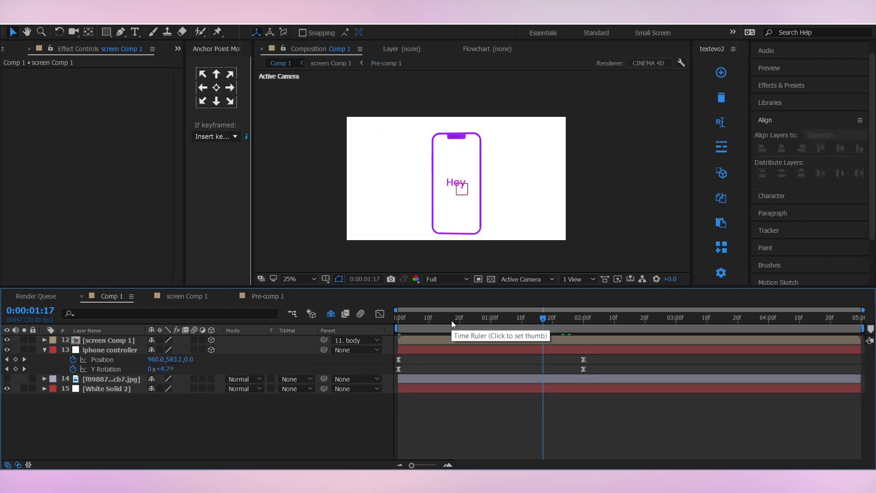
{"action": "left_click_drag", "start_coordinate": [451, 320], "coordinate": [362, 332]}
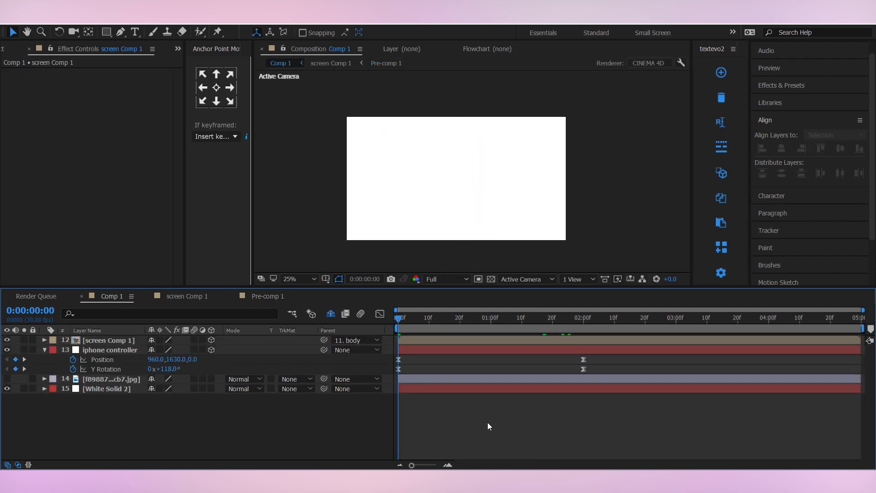
{"action": "key", "text": "space"}
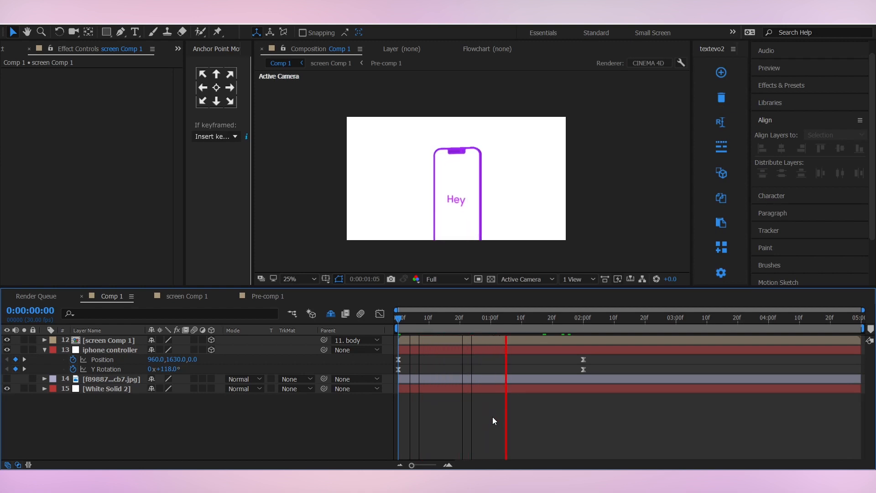
{"action": "key", "text": "space"}
{"action": "left_click_drag", "start_coordinate": [509, 318], "coordinate": [386, 328]}
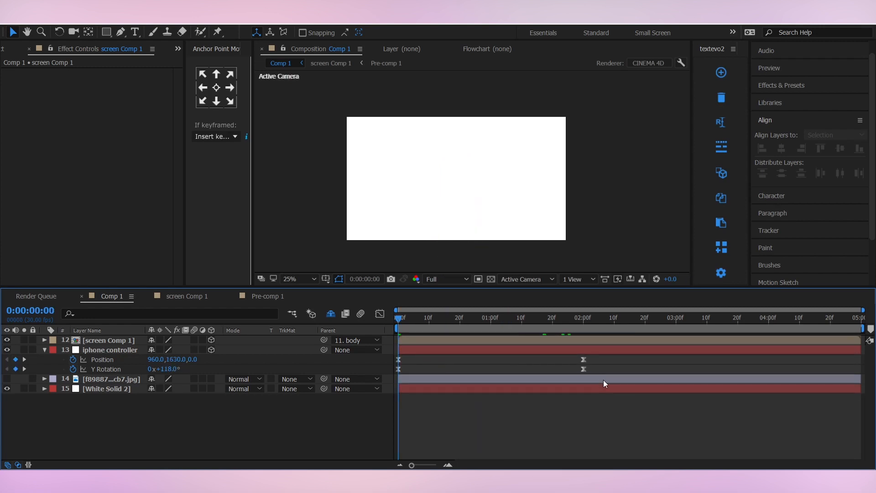
{"action": "key", "text": "space"}
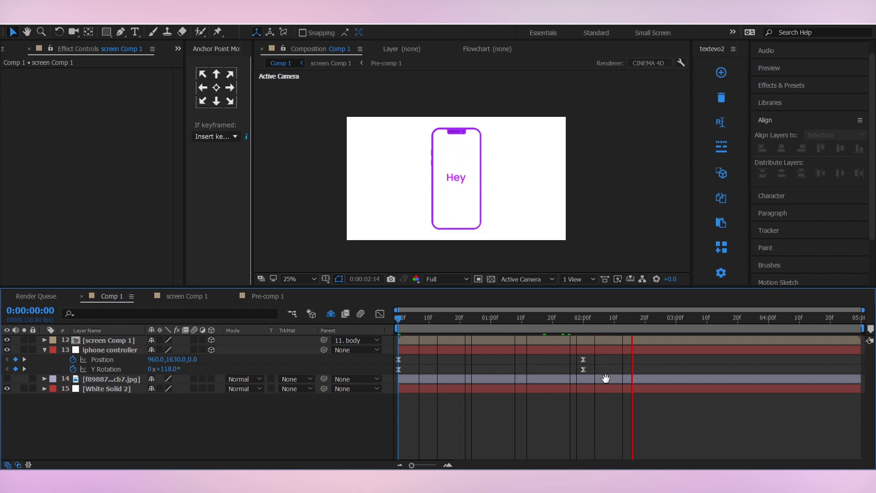
{"action": "key", "text": "space"}
{"action": "left_click_drag", "start_coordinate": [484, 328], "coordinate": [383, 330]}
{"action": "key", "text": "space"}
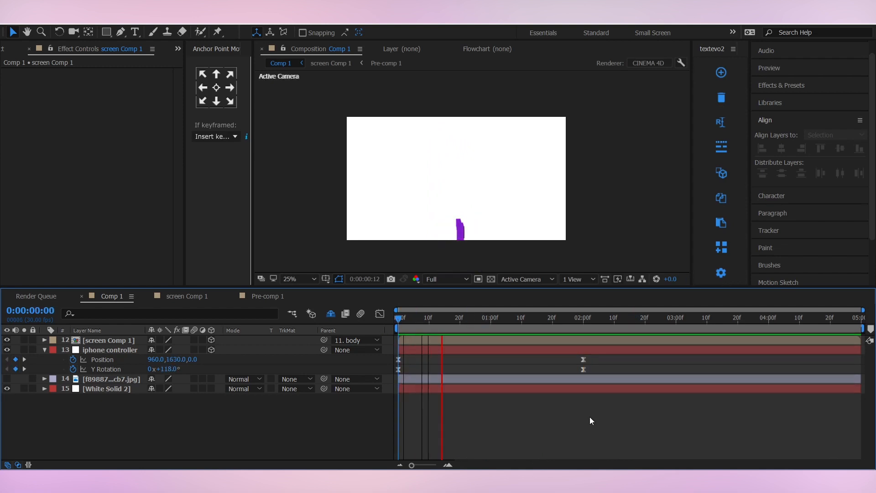
{"action": "key", "text": "space"}
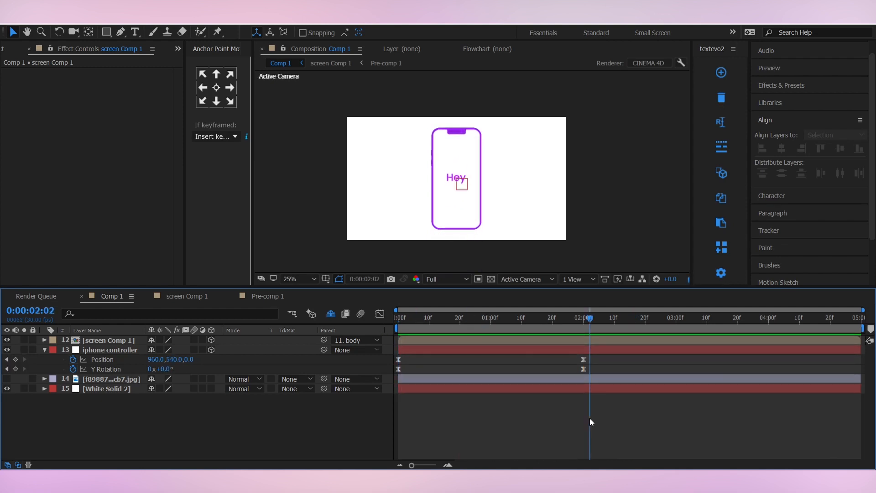